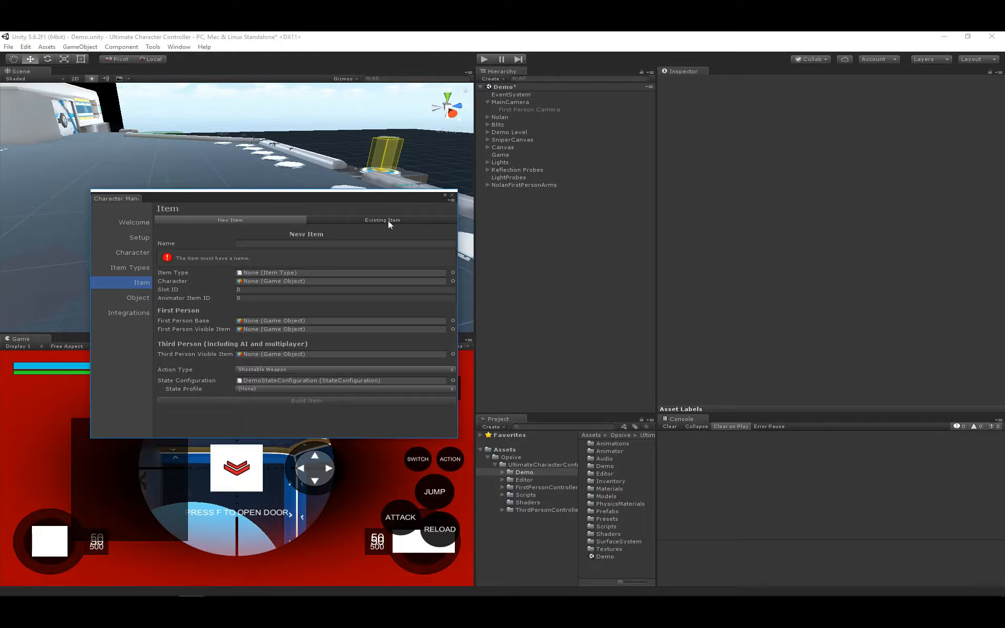
Step: Name the new item Sword and assign the Sword item type to it
{"action": "left_click", "coordinate": [298, 243]}
{"action": "type", "text": "Sword"}
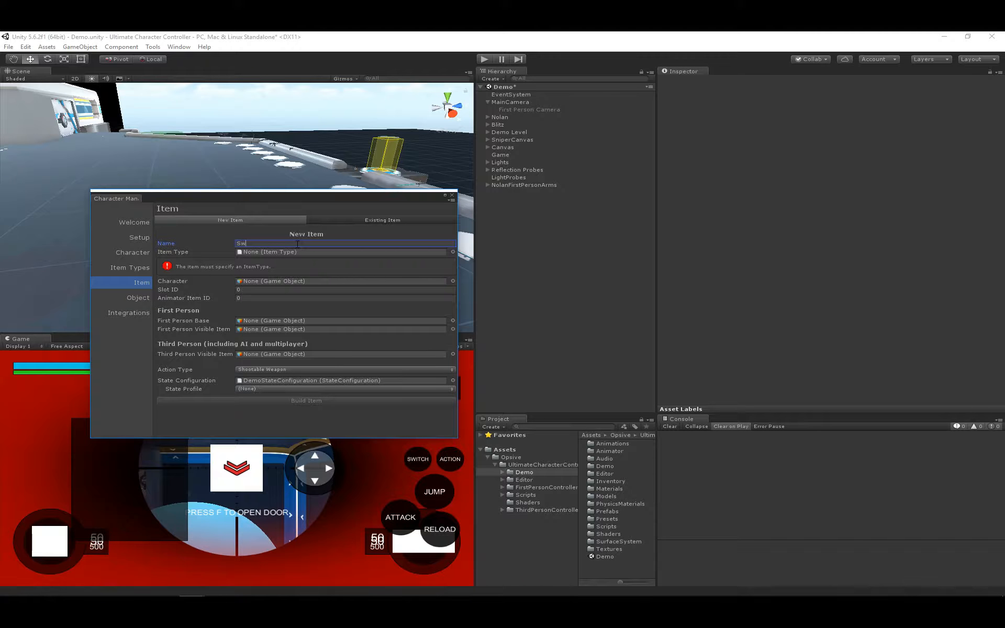
{"action": "left_click", "coordinate": [453, 252]}
{"action": "type", "text": "sw"}
{"action": "double_click", "coordinate": [277, 229]}
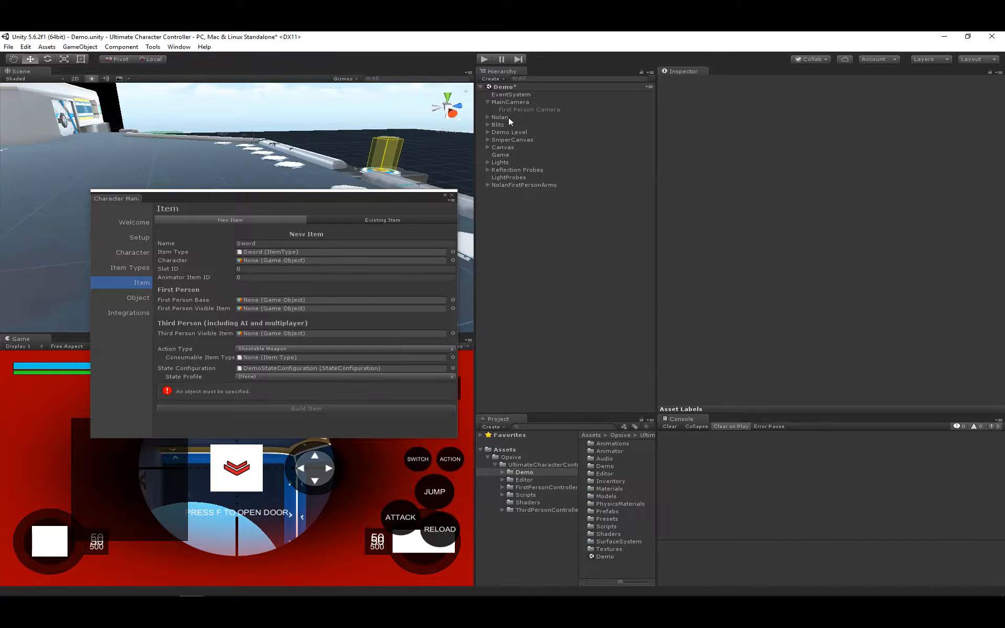
Step: Assign Nolan as the item's character and set the Animator Item ID to 22
{"action": "left_click_drag", "start_coordinate": [507, 118], "coordinate": [263, 260]}
{"action": "left_click", "coordinate": [263, 277]}
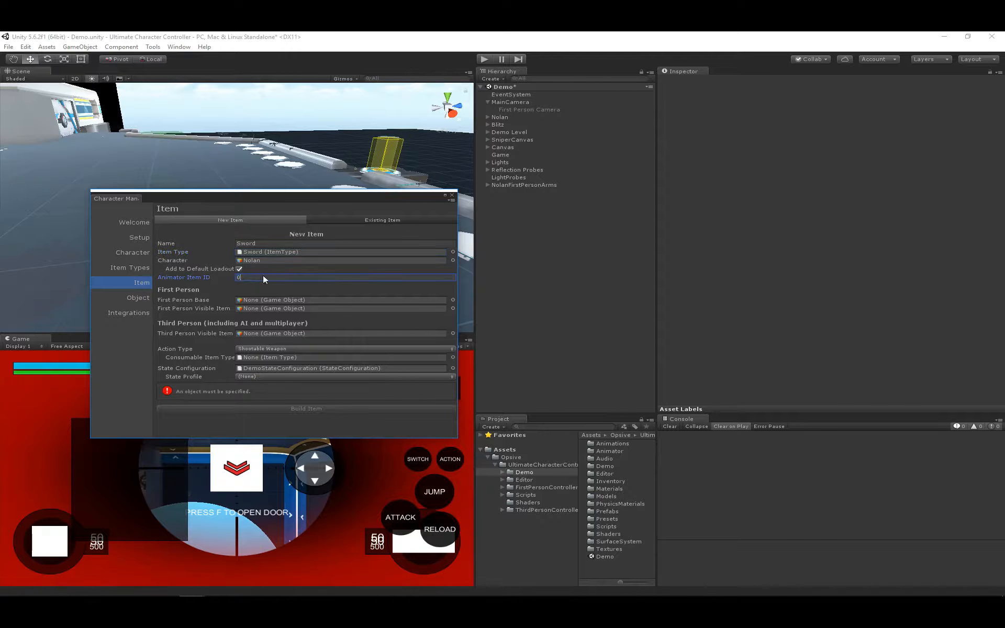
{"action": "type", "text": "22"}
Step: Assign NolanFirstPersonArms as the First Person Base and use FirstPersonDemo as its animator controller
{"action": "left_click", "coordinate": [253, 301]}
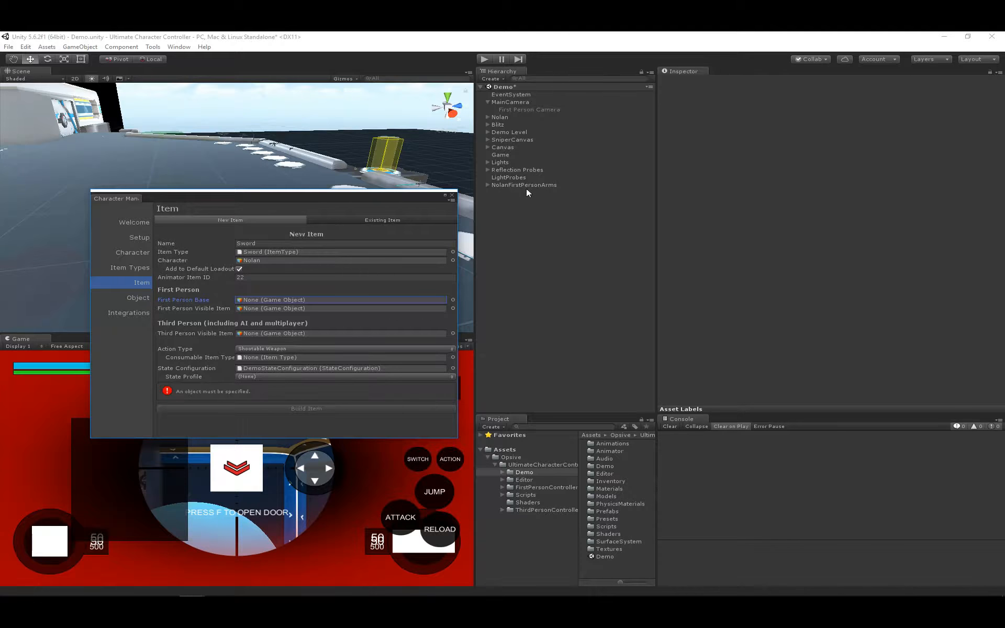
{"action": "left_click_drag", "start_coordinate": [526, 188], "coordinate": [316, 302]}
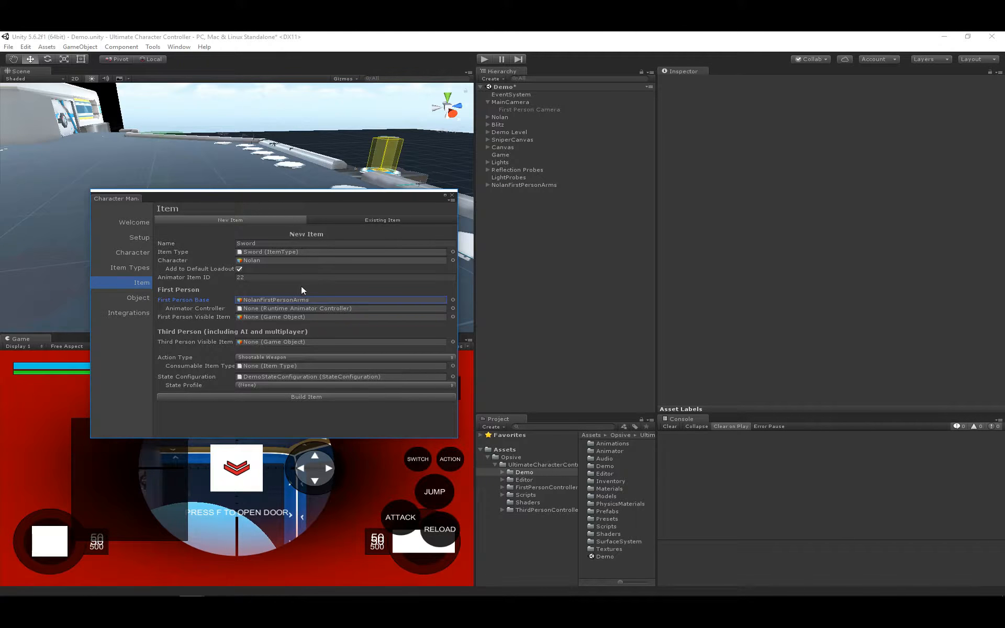
{"action": "left_click", "coordinate": [452, 309]}
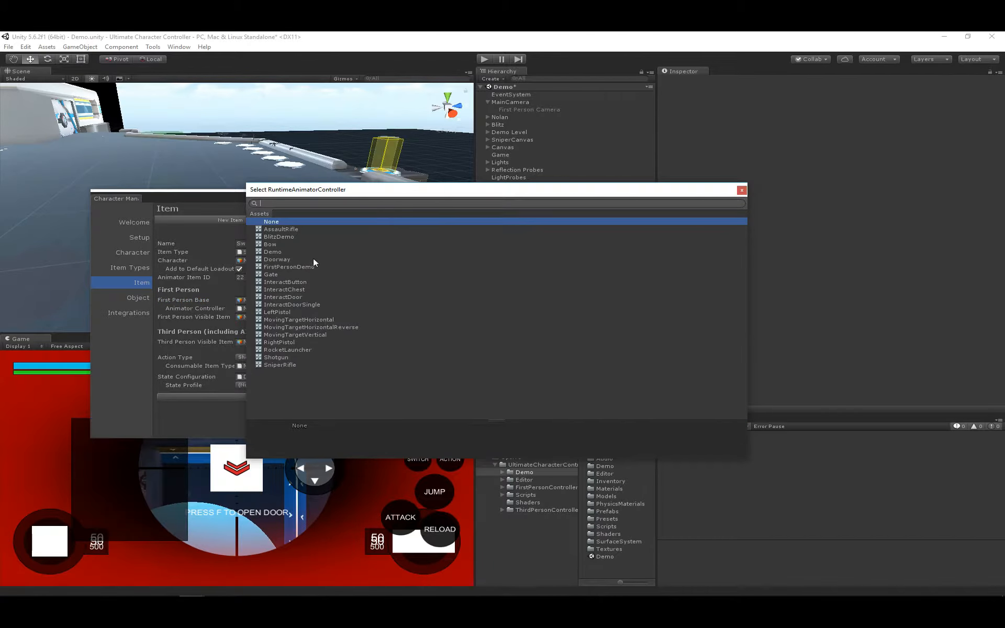
{"action": "type", "text": "f"}
{"action": "left_click", "coordinate": [299, 236]}
{"action": "double_click", "coordinate": [299, 236]}
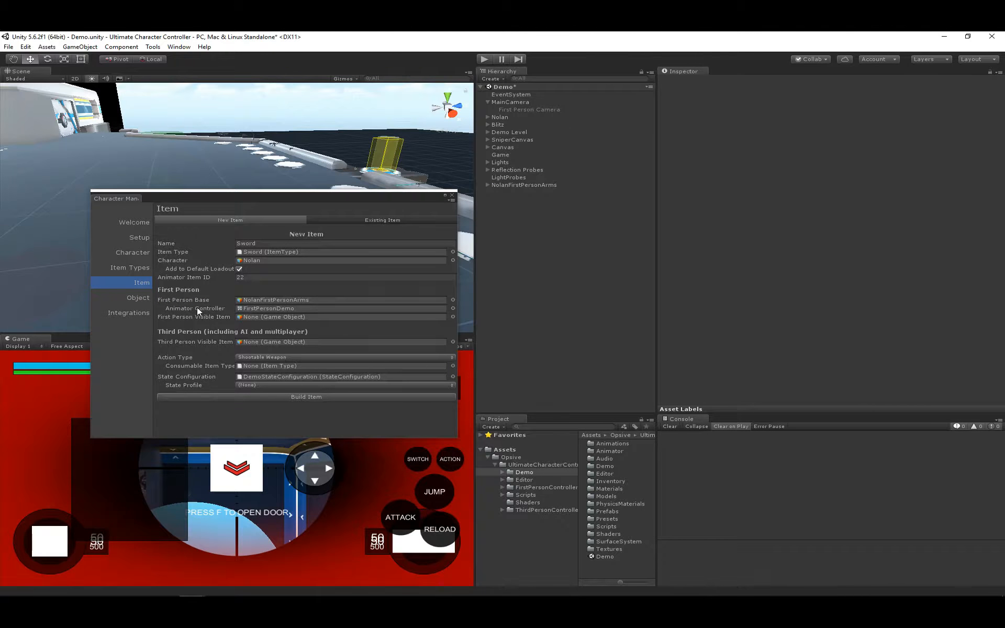
Step: Assign the Sword model as the First Person Visible Item
{"action": "left_click", "coordinate": [453, 316]}
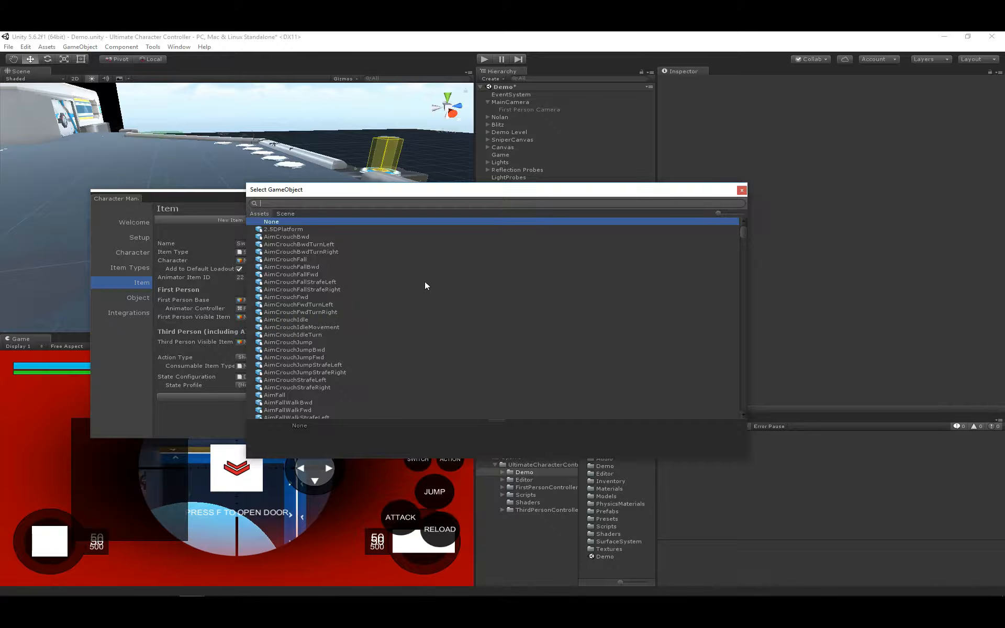
{"action": "type", "text": "sw"}
{"action": "double_click", "coordinate": [282, 244]}
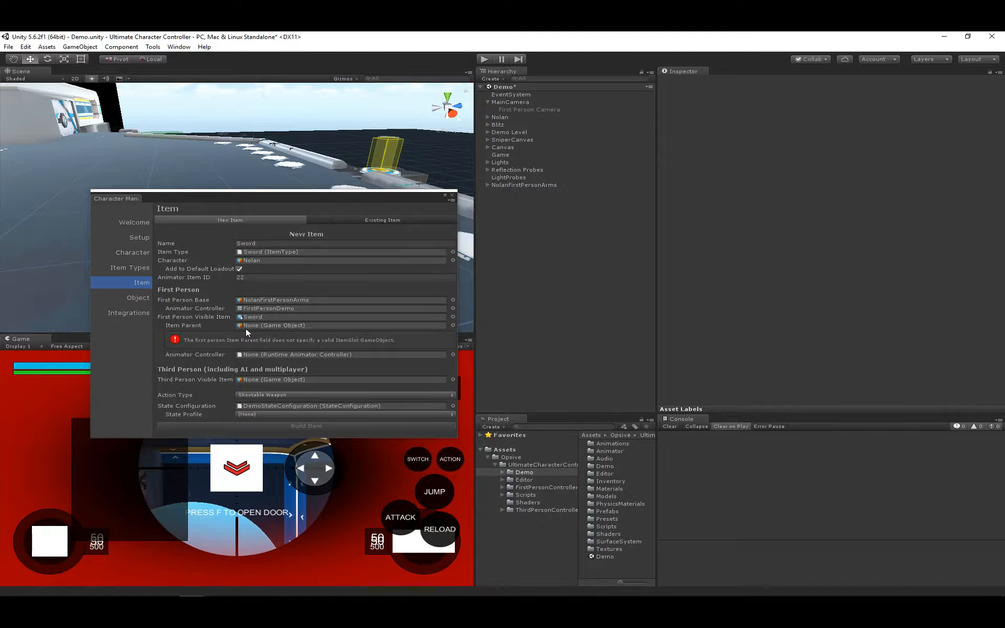
Step: Use ORG-hand_R of NolanFirstPersonArms for the first-person item parent, giving it an Items slot
{"action": "left_click", "coordinate": [487, 185]}
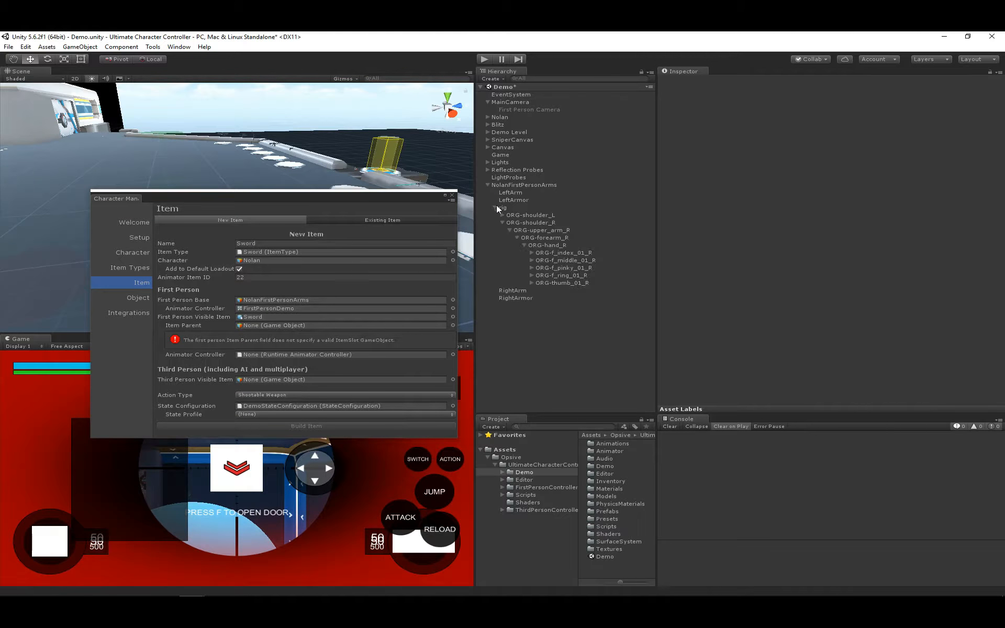
{"action": "left_click_drag", "start_coordinate": [545, 244], "coordinate": [297, 328]}
{"action": "left_click", "coordinate": [406, 325]}
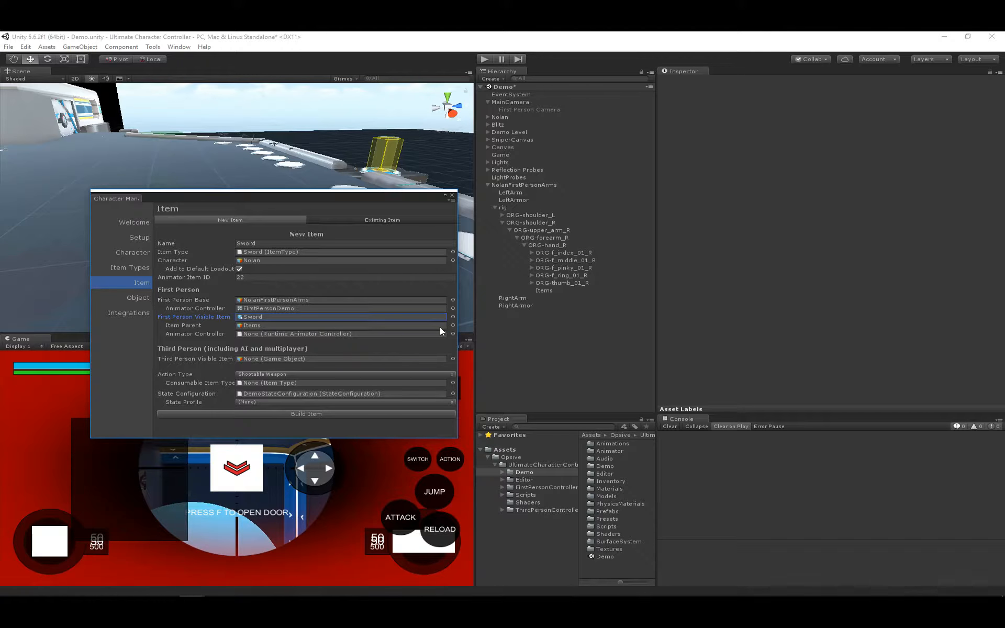
{"action": "left_click", "coordinate": [453, 334]}
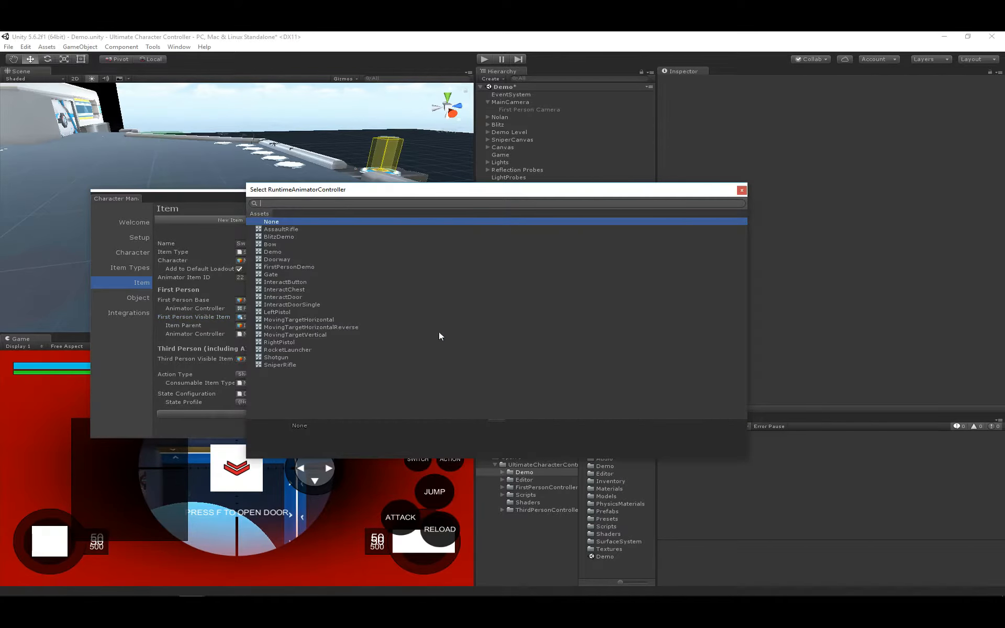
{"action": "left_click", "coordinate": [742, 189]}
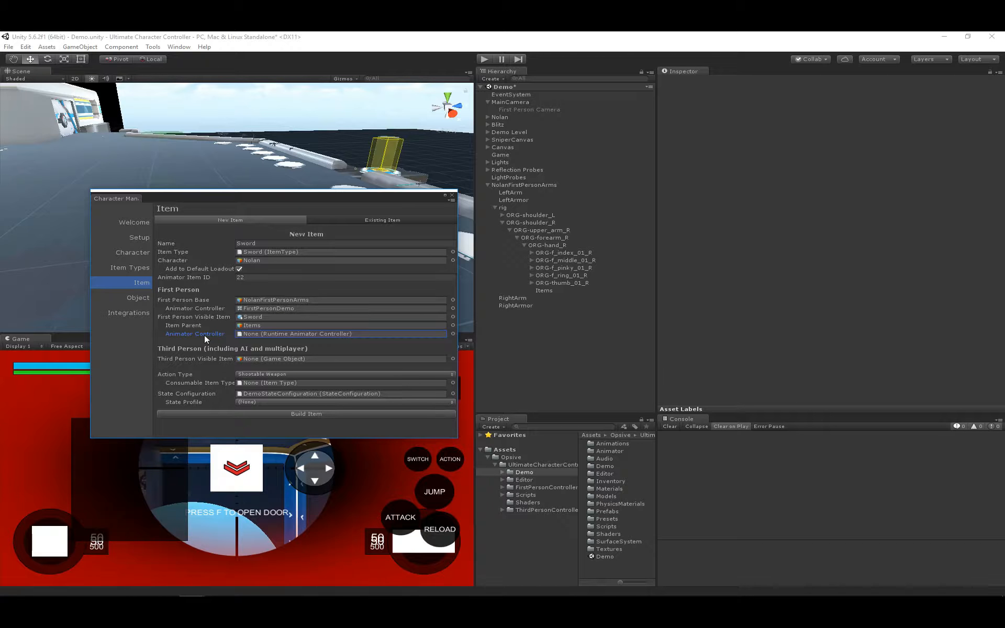
Step: Assign the Sword model as the Third Person Visible Item
{"action": "left_click", "coordinate": [453, 358]}
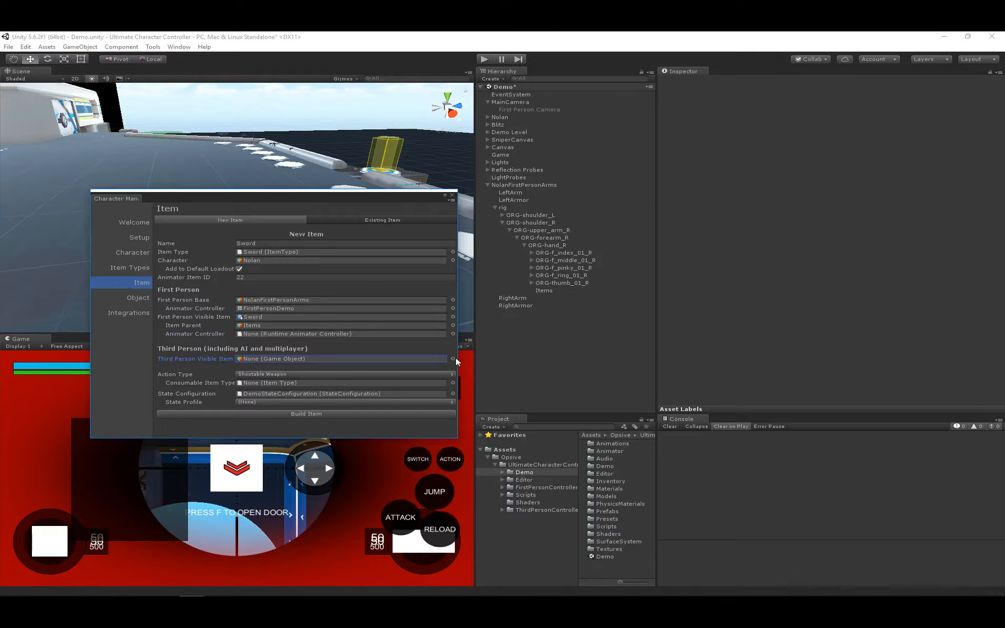
{"action": "type", "text": "sw"}
{"action": "double_click", "coordinate": [300, 244]}
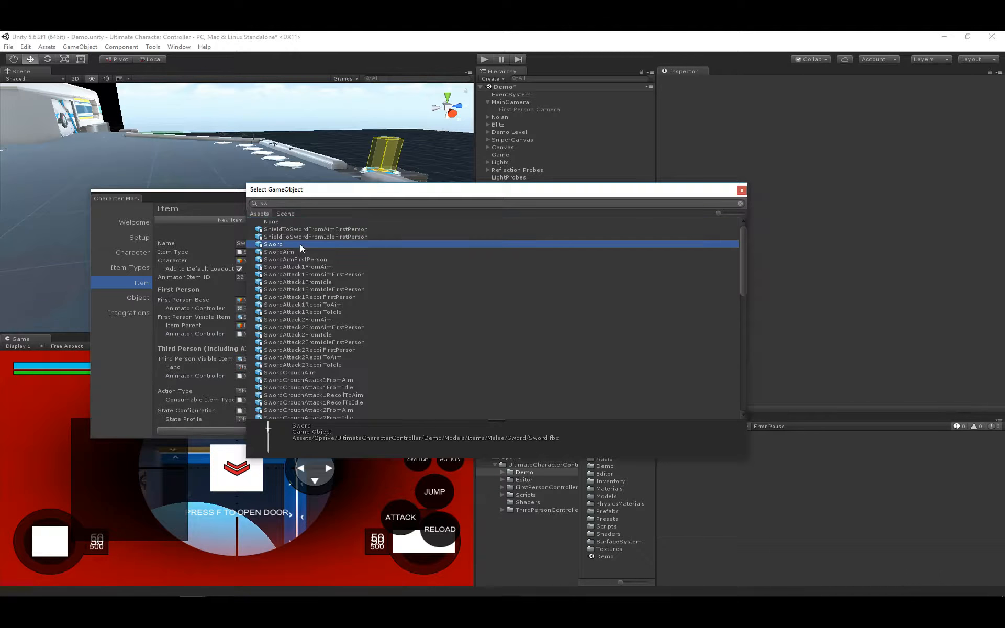
{"action": "left_click", "coordinate": [247, 367]}
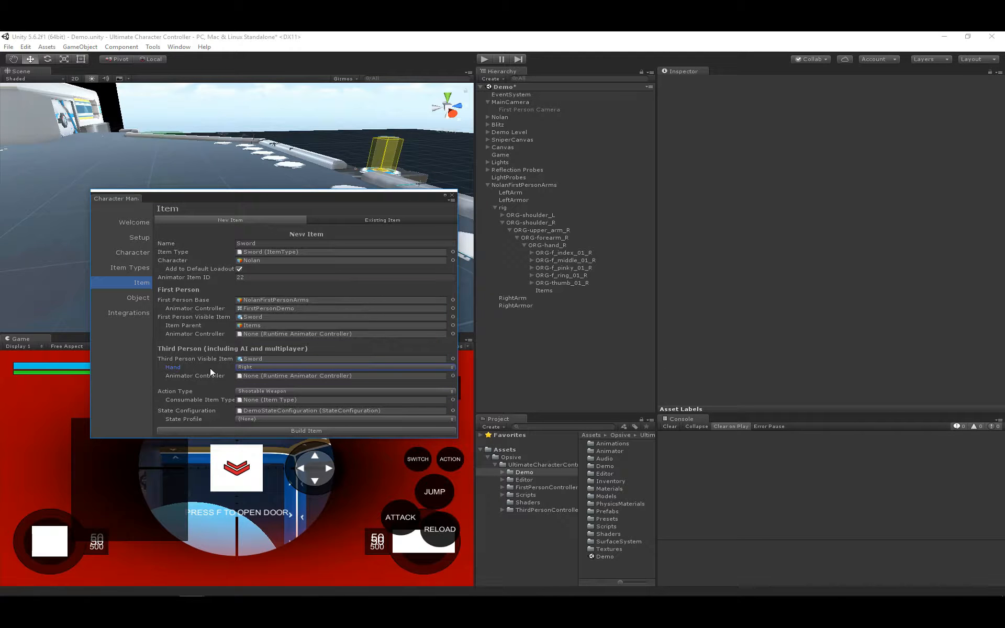
{"action": "left_click", "coordinate": [203, 375]}
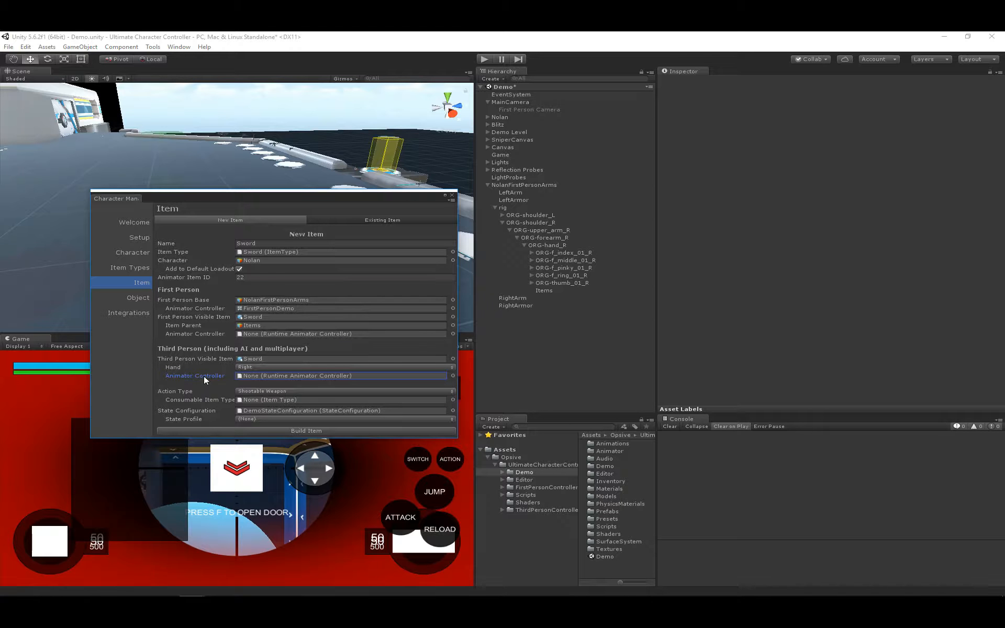
Step: Set the new item's action type to Melee Weapon
{"action": "left_click", "coordinate": [189, 391]}
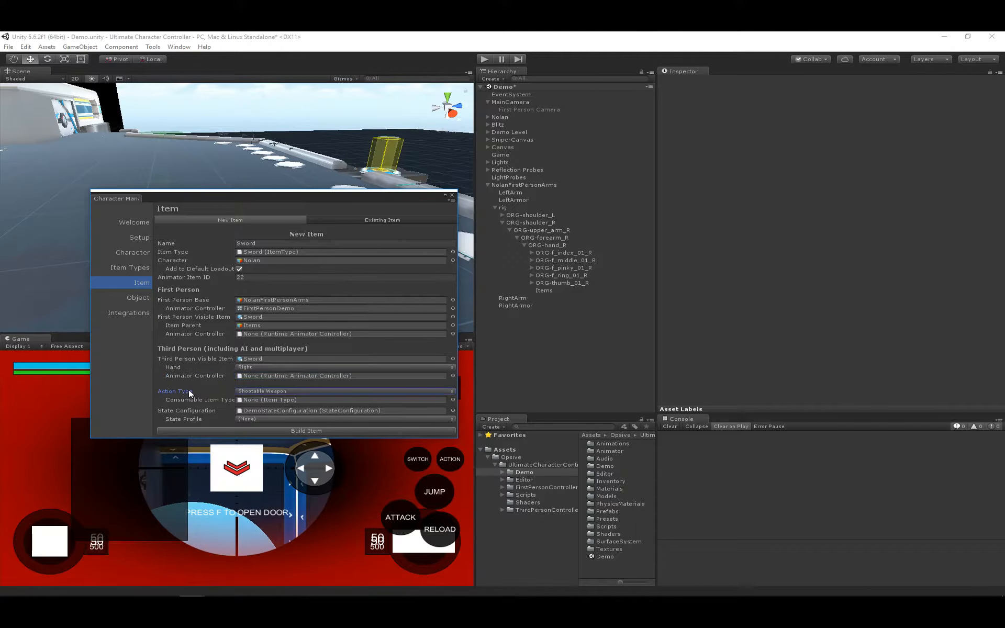
{"action": "left_click", "coordinate": [287, 391]}
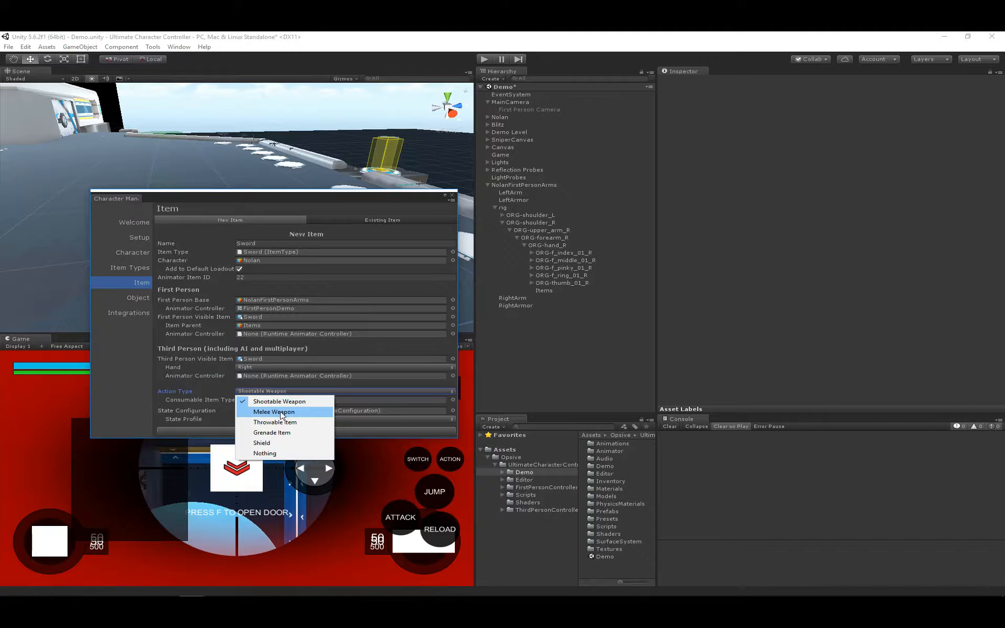
{"action": "left_click", "coordinate": [277, 412]}
{"action": "left_click", "coordinate": [222, 401]}
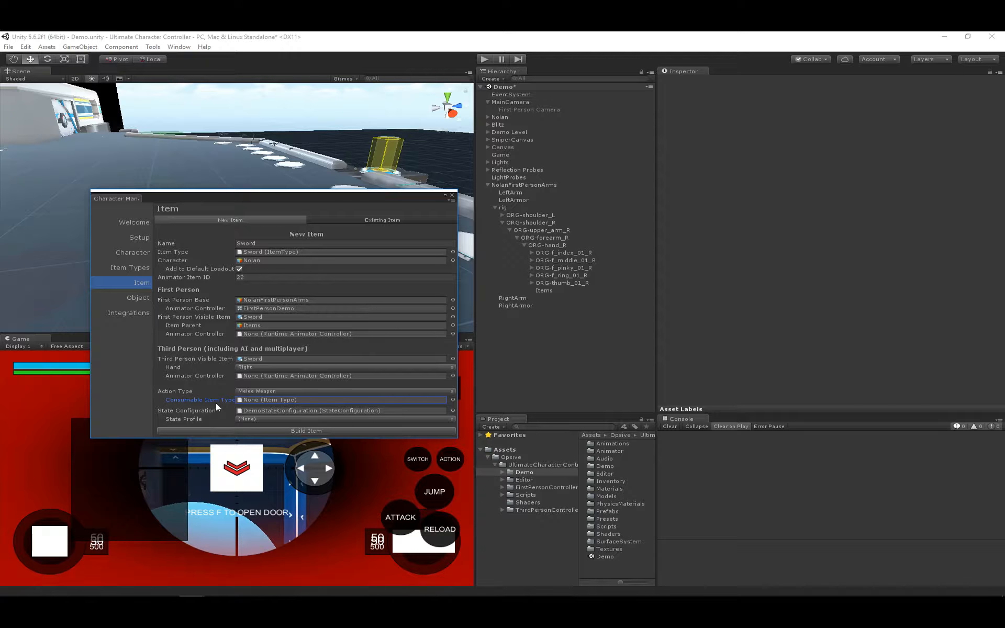
Step: Set the item's state profile to Sword, keeping DemoStateConfiguration as the state configuration
{"action": "left_click", "coordinate": [211, 410]}
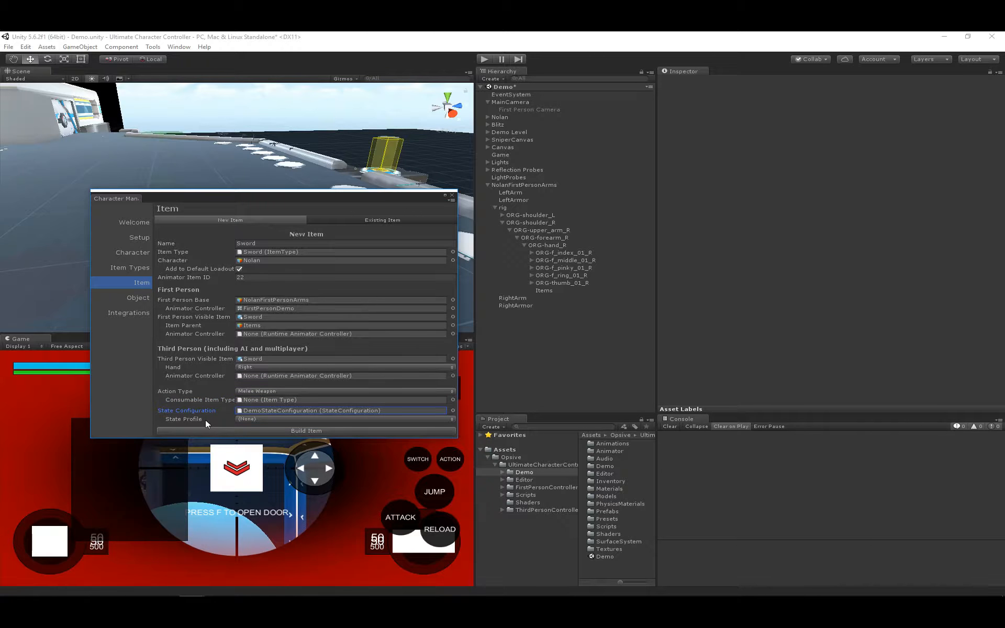
{"action": "left_click", "coordinate": [196, 417]}
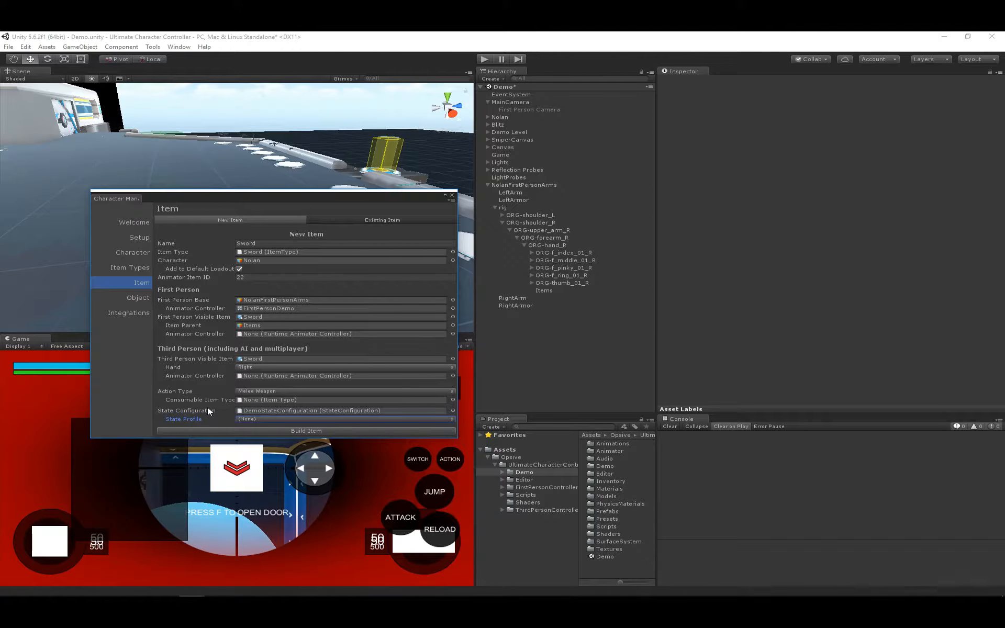
{"action": "left_click", "coordinate": [248, 419]}
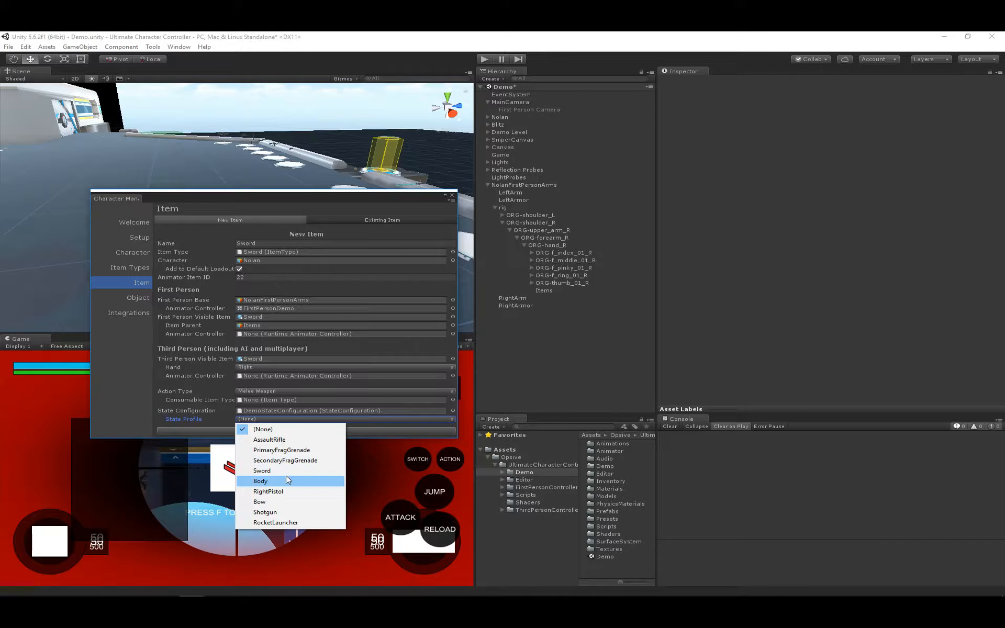
{"action": "left_click", "coordinate": [264, 470]}
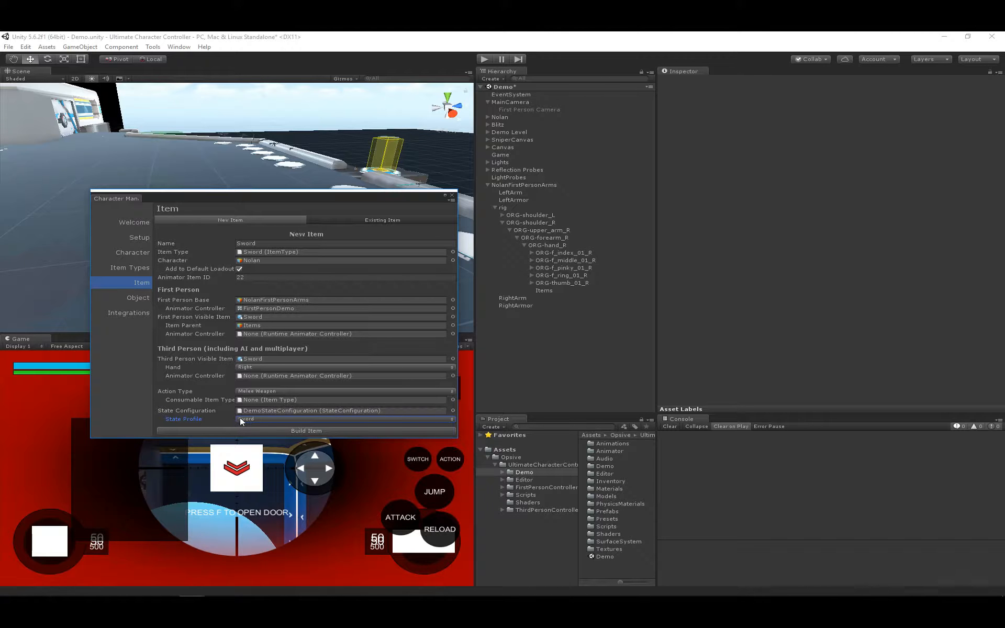
Step: Set the state profile to (None), build the sword item and close the character manager
{"action": "left_click", "coordinate": [257, 420]}
{"action": "left_click", "coordinate": [259, 429]}
{"action": "left_click", "coordinate": [244, 432]}
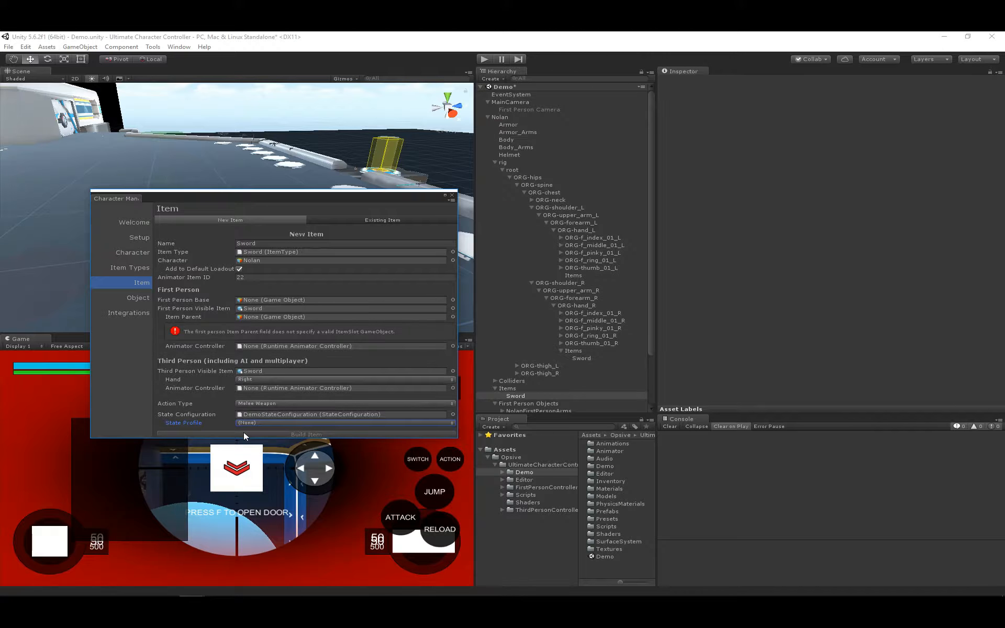
{"action": "left_click", "coordinate": [451, 195]}
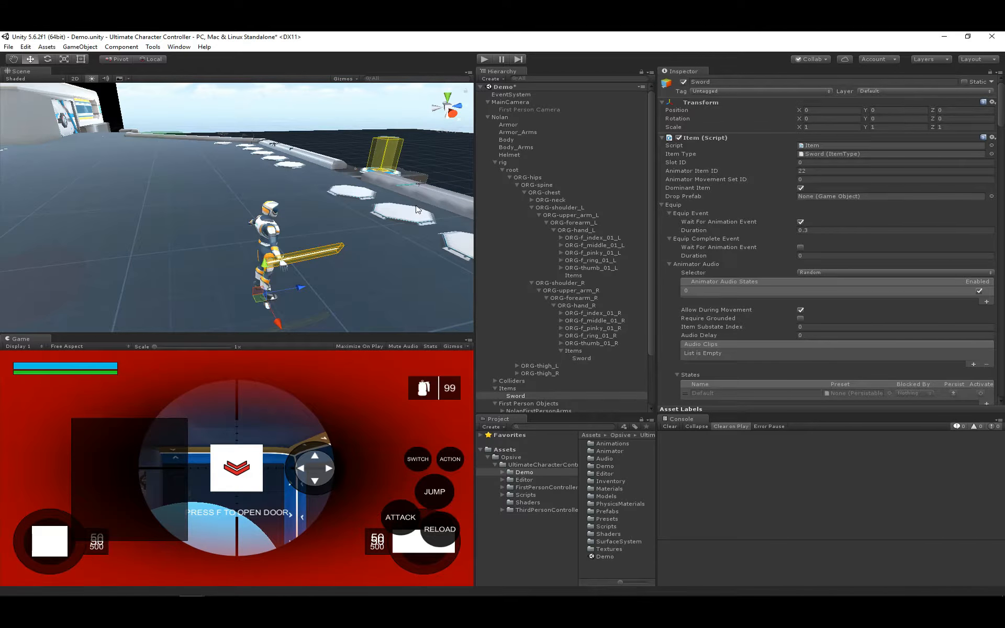
Step: Run the scene in play mode, check the equipped sword in third-person view, and stop playing
{"action": "middle_click_drag", "start_coordinate": [438, 228], "coordinate": [308, 200]}
{"action": "right_click_drag", "start_coordinate": [308, 200], "coordinate": [211, 185]}
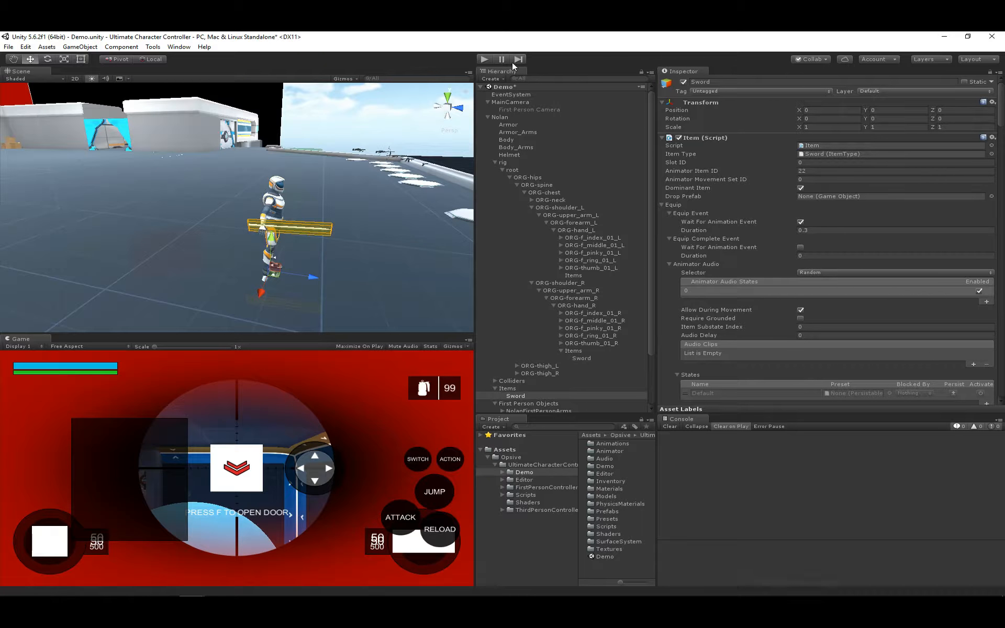
{"action": "left_click", "coordinate": [481, 60]}
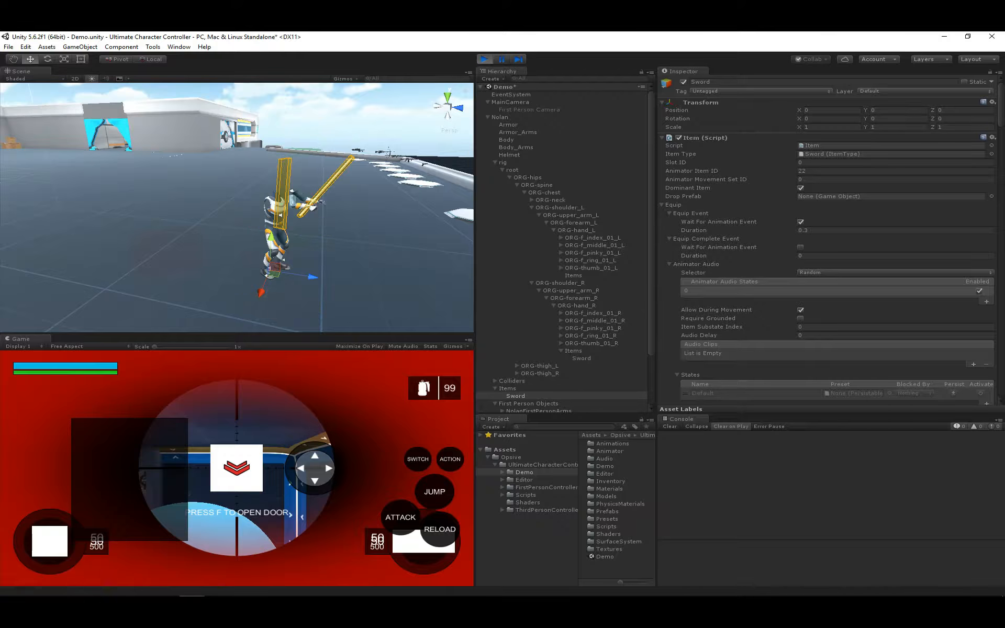
{"action": "key", "text": "v"}
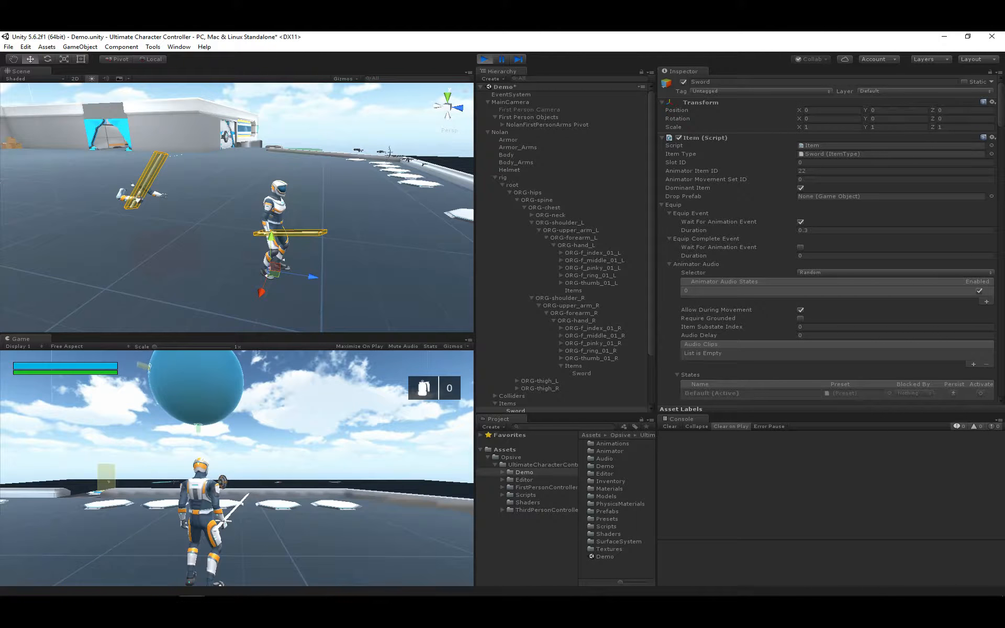
{"action": "key", "text": "Escape"}
{"action": "left_click", "coordinate": [485, 59]}
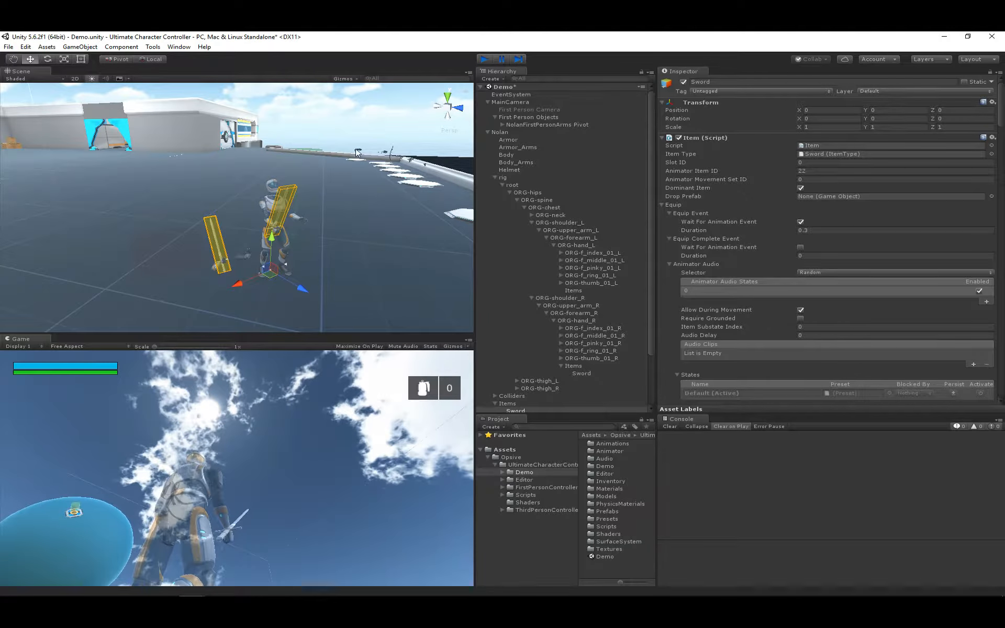
Step: Select the third-person Sword in Nolan's right hand and paste the copied component values onto its Transform
{"action": "left_click", "coordinate": [275, 228]}
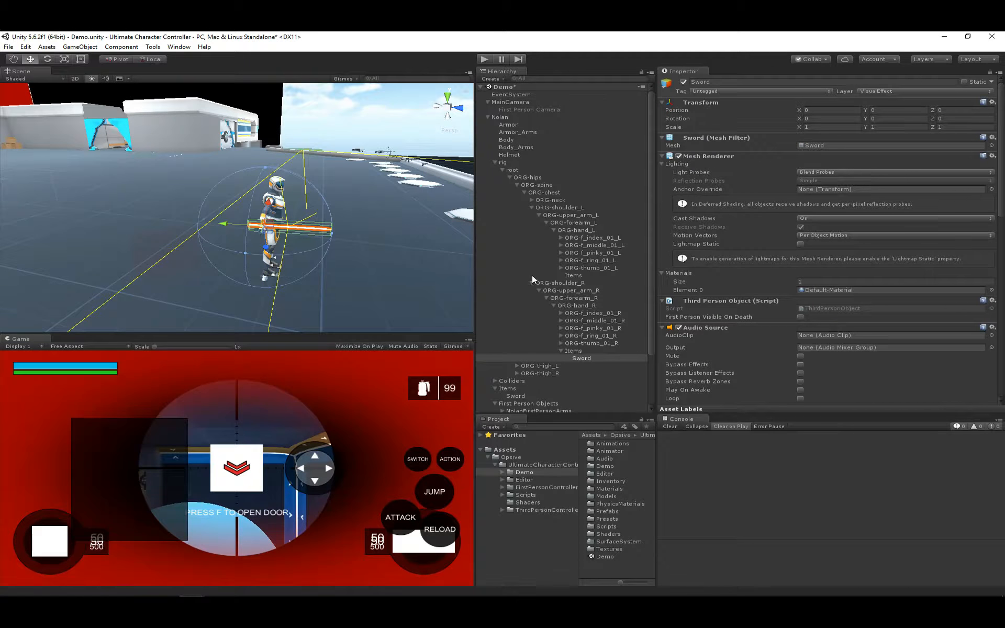
{"action": "key", "text": "w"}
{"action": "mouse_move", "coordinate": [273, 228]}
{"action": "right_mouse_down"}
{"action": "mouse_move", "coordinate": [289, 244]}
{"action": "mouse_move", "coordinate": [288, 235]}
{"action": "right_mouse_up"}
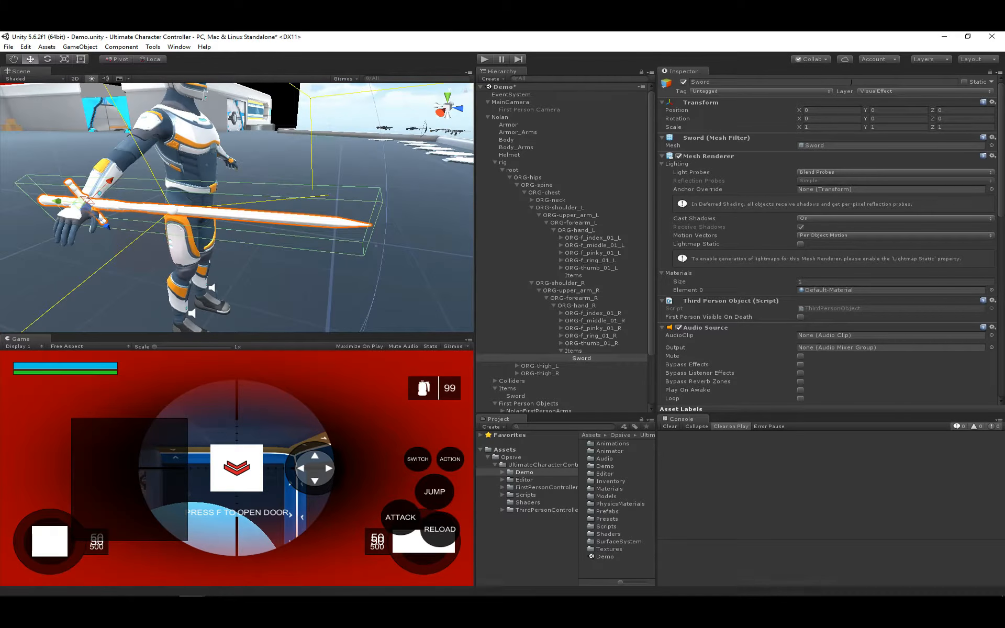
{"action": "left_click", "coordinate": [992, 104]}
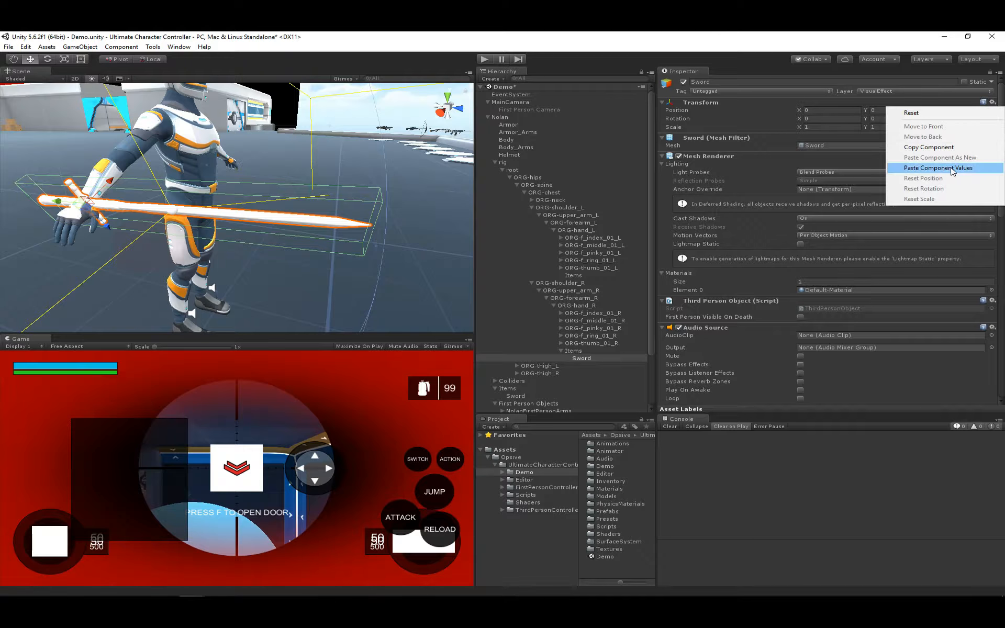
{"action": "left_click", "coordinate": [952, 170]}
Step: Select the first-person Sword under the Overlay arms and paste the copied component values onto its Transform
{"action": "middle_click_drag", "start_coordinate": [230, 253], "coordinate": [207, 147]}
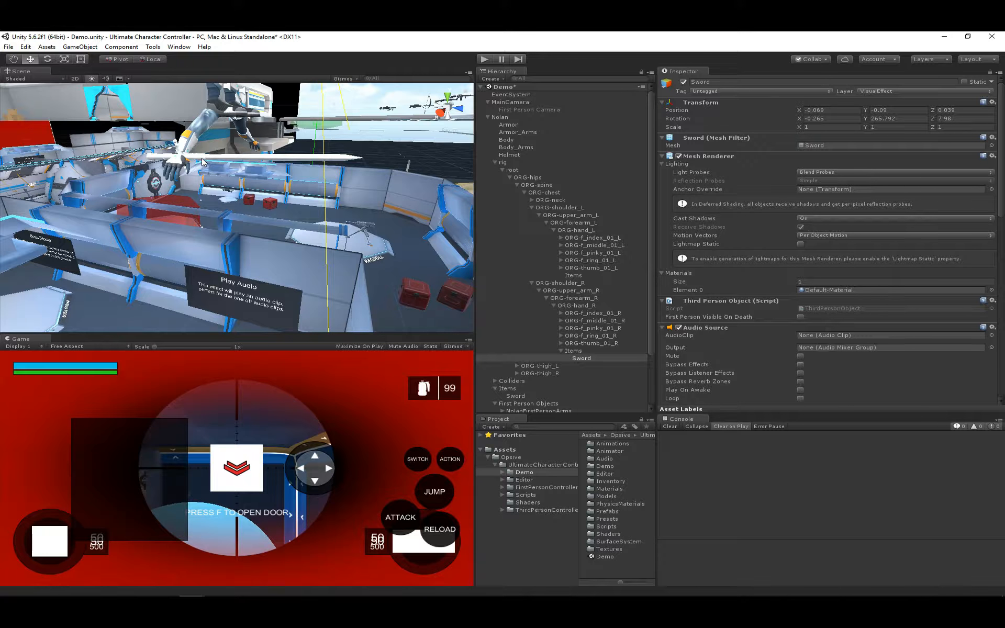
{"action": "left_click", "coordinate": [205, 162]}
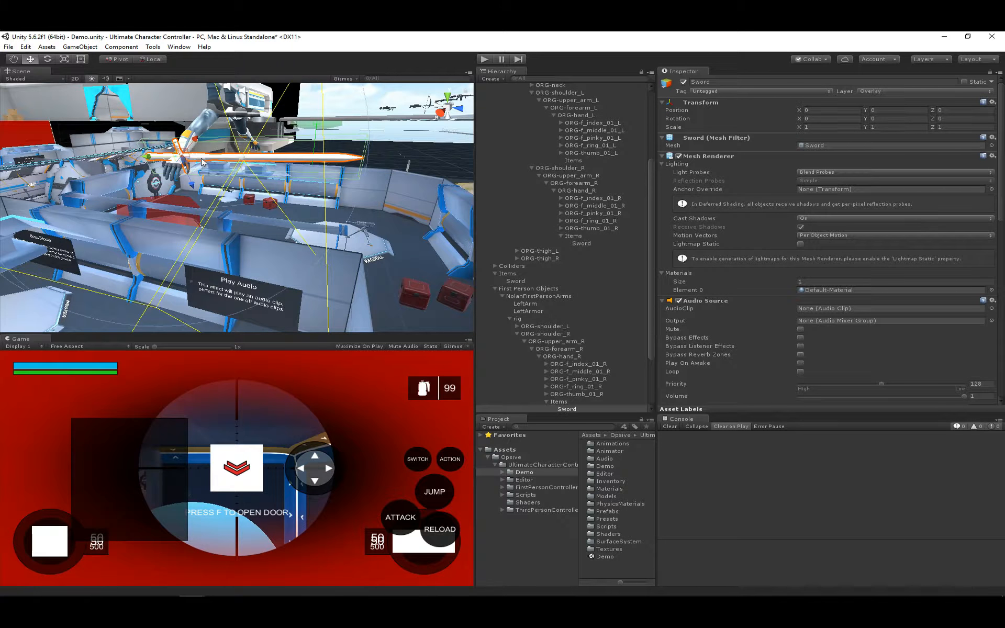
{"action": "left_click", "coordinate": [992, 102]}
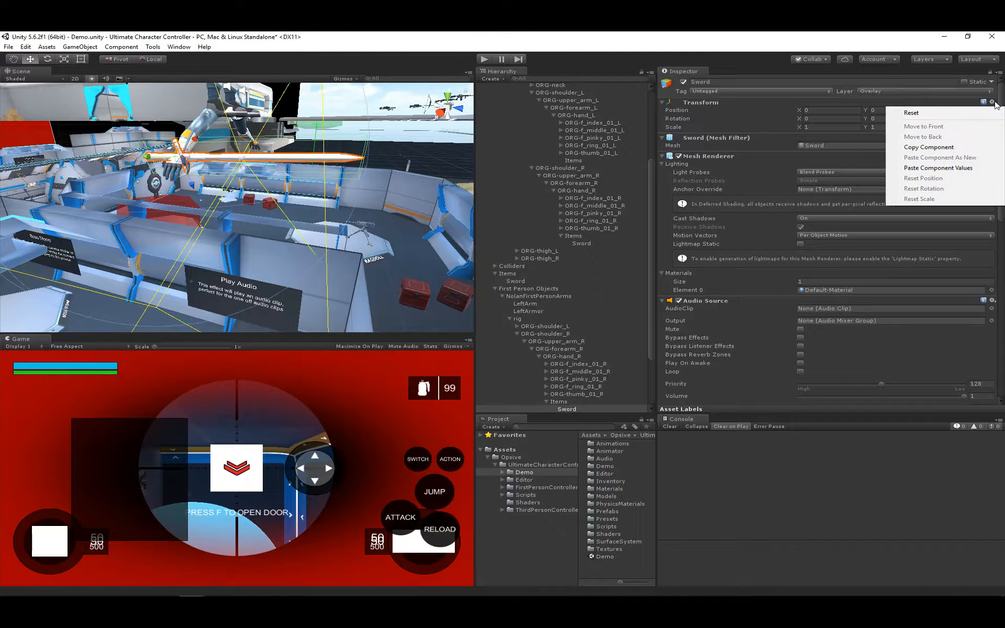
{"action": "left_click", "coordinate": [974, 168]}
{"action": "key", "text": "f"}
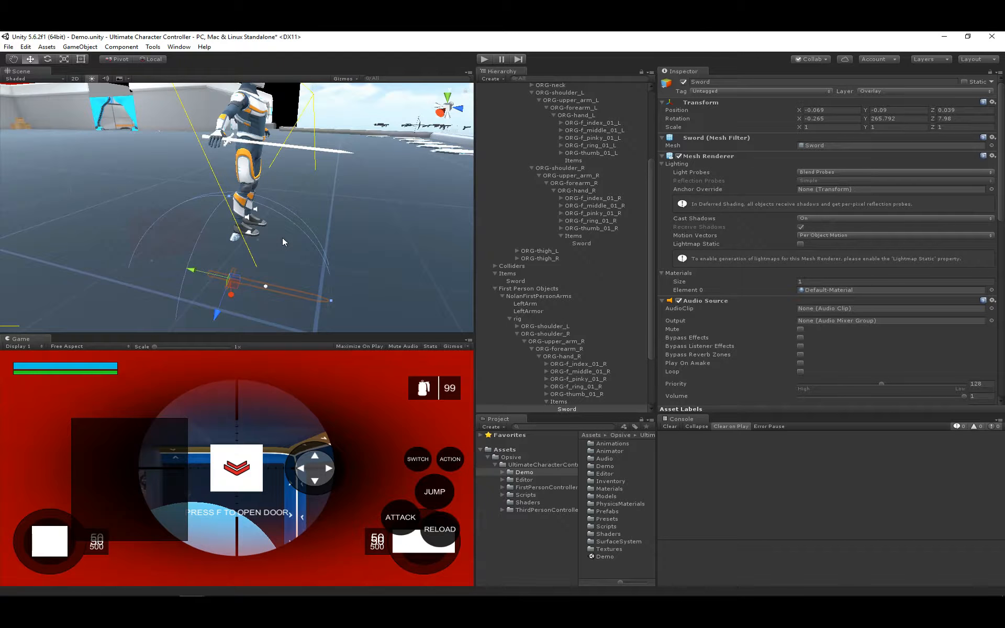
Step: Run the scene, check the sword's placement in first-person and third-person views, and stop playing
{"action": "left_click", "coordinate": [485, 58]}
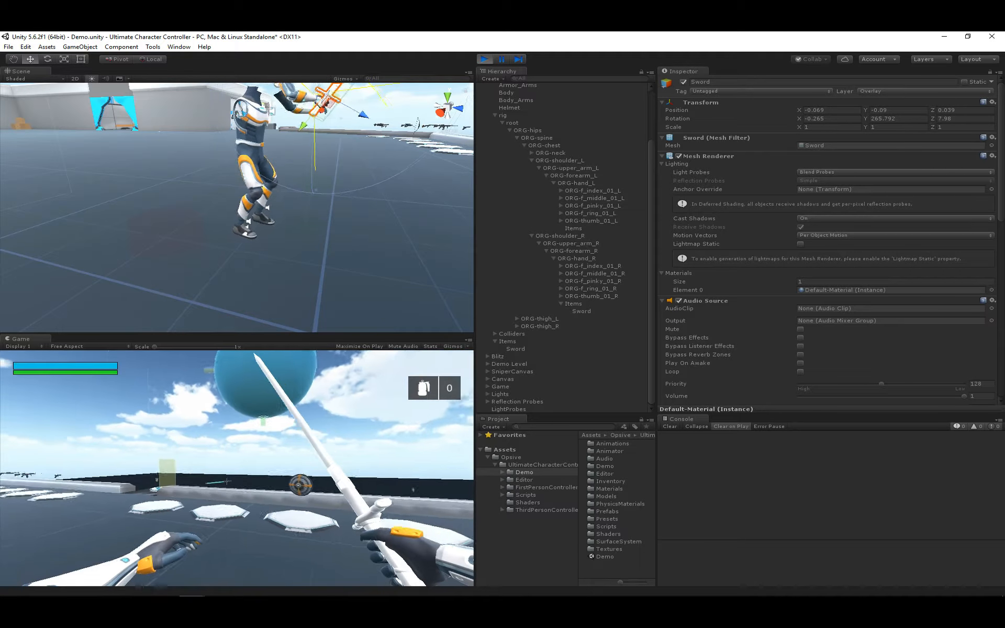
{"action": "key", "text": "Escape"}
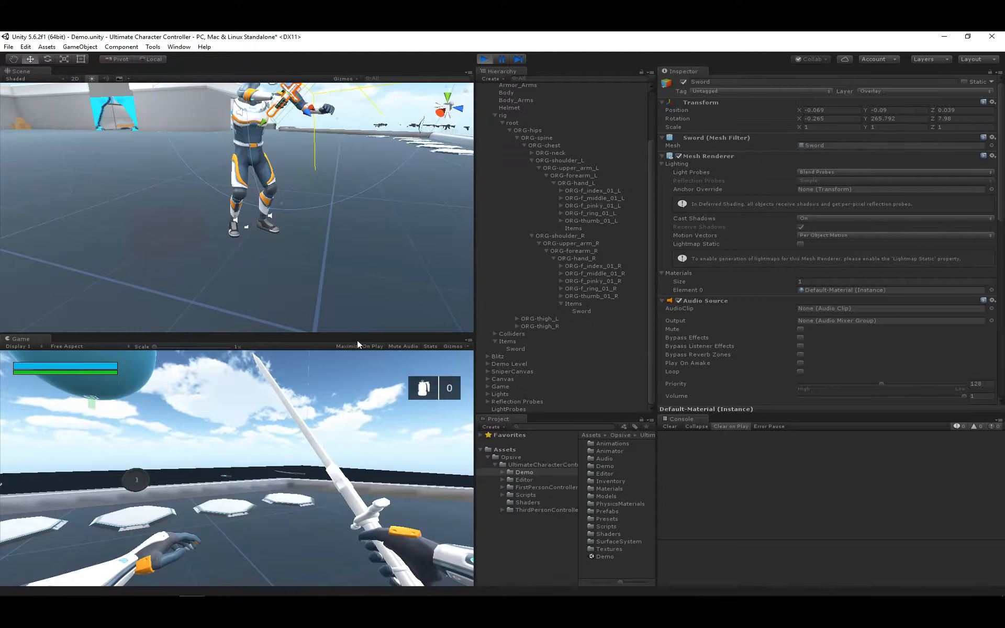
{"action": "key", "text": "v"}
{"action": "right_click", "coordinate": [323, 392]}
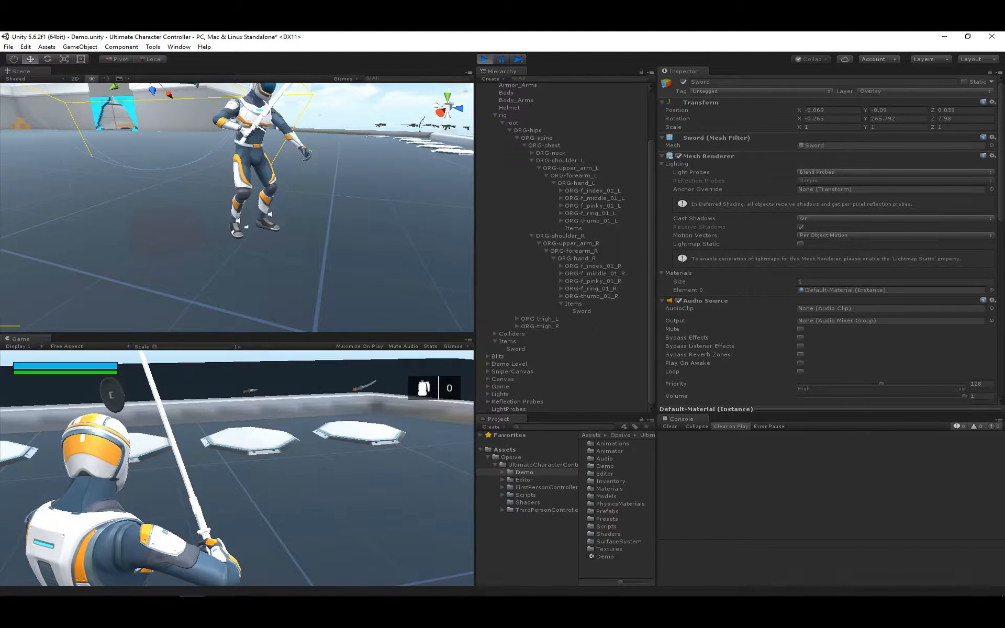
{"action": "right_click", "coordinate": [324, 392]}
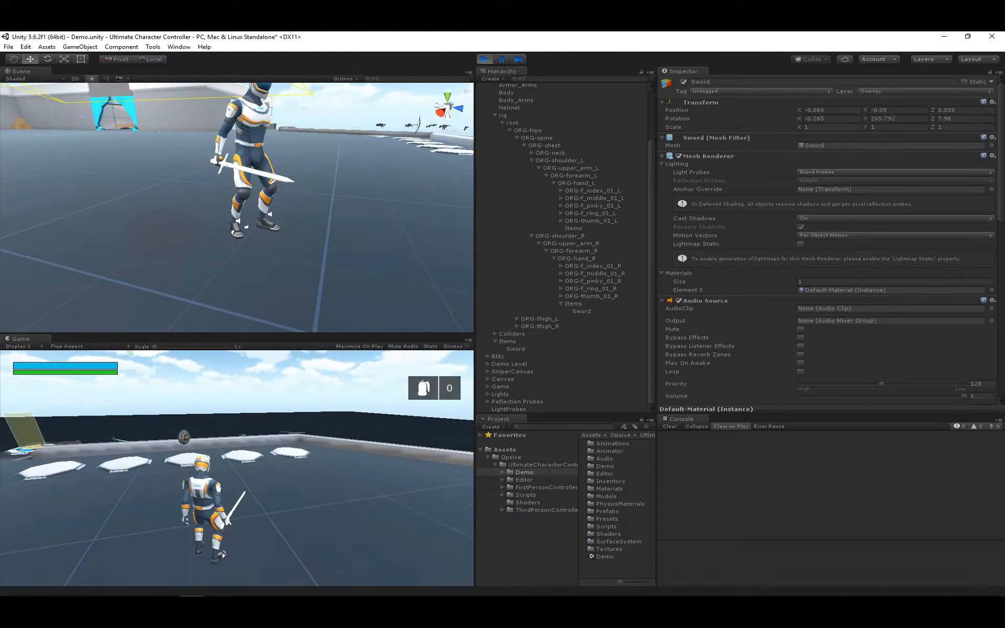
{"action": "right_click", "coordinate": [237, 468]}
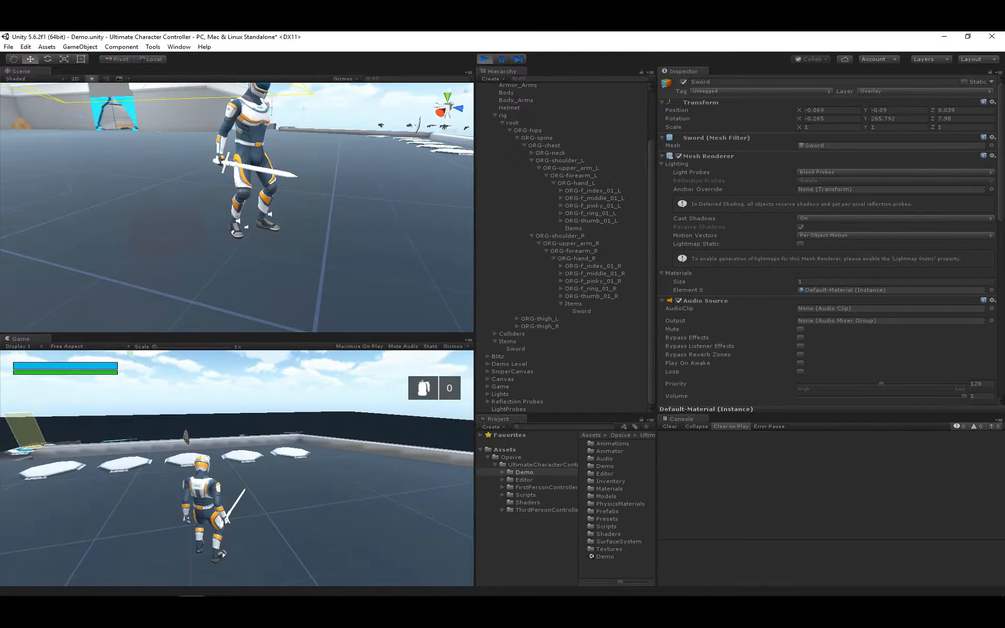
{"action": "key", "text": "Escape"}
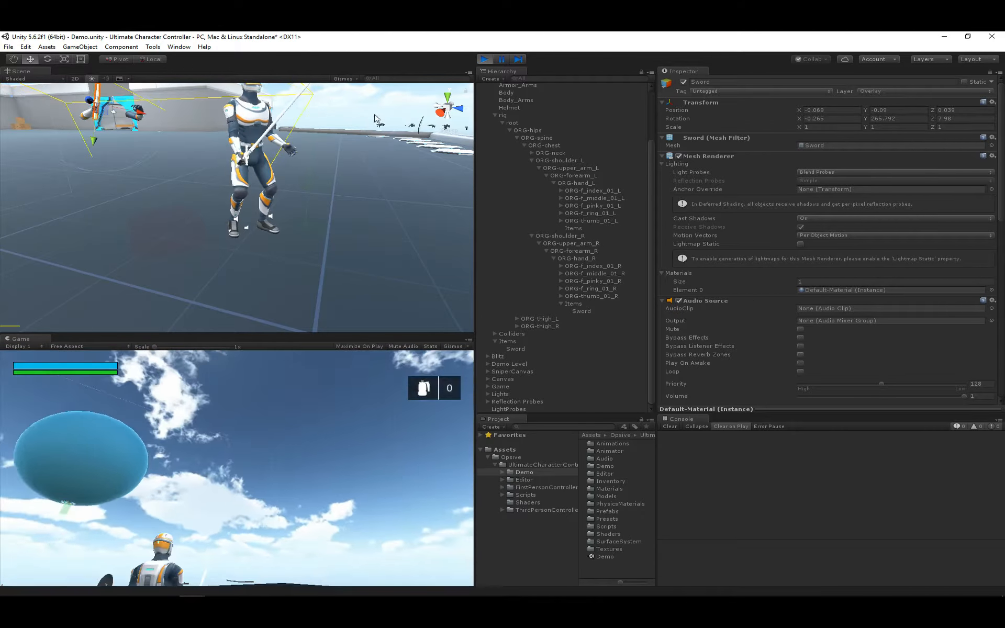
{"action": "left_click", "coordinate": [486, 60]}
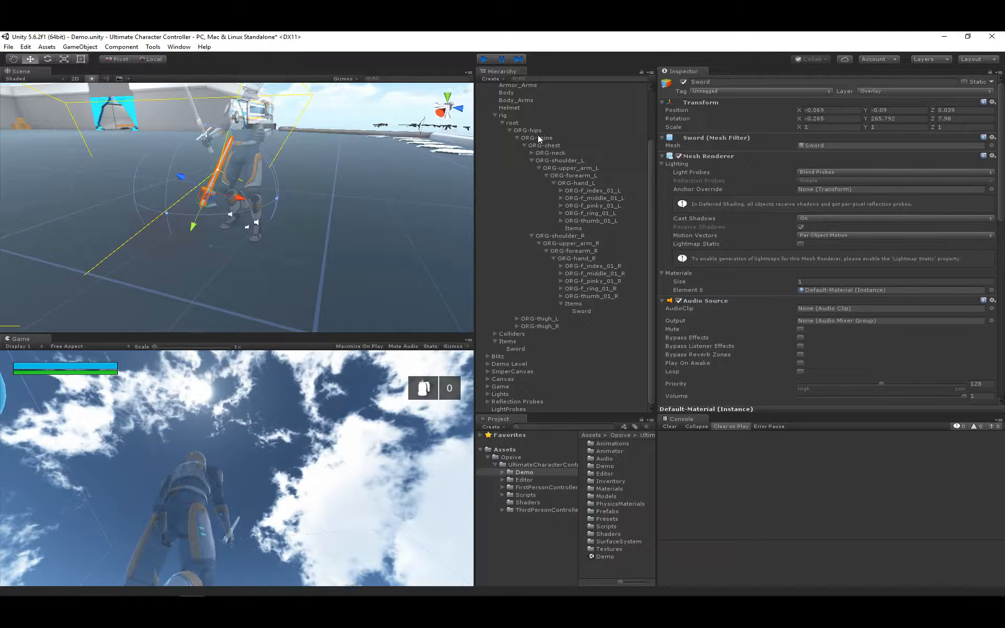
Step: Collapse Nolan's rig, select the Sword under Nolan's Items and set its Animator Movement Set ID to 1
{"action": "left_click", "coordinate": [494, 100]}
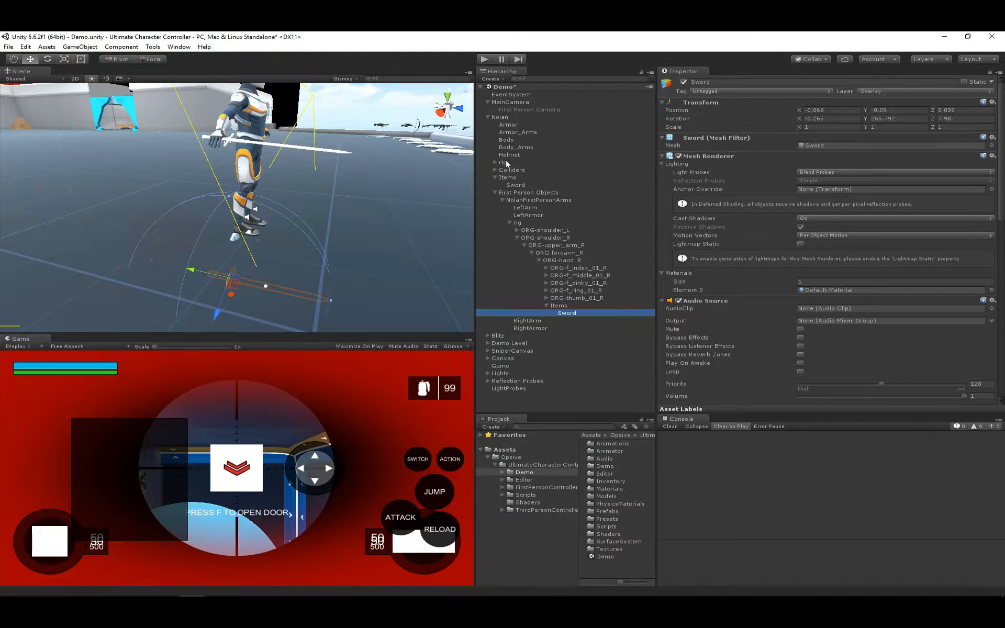
{"action": "left_click", "coordinate": [515, 184]}
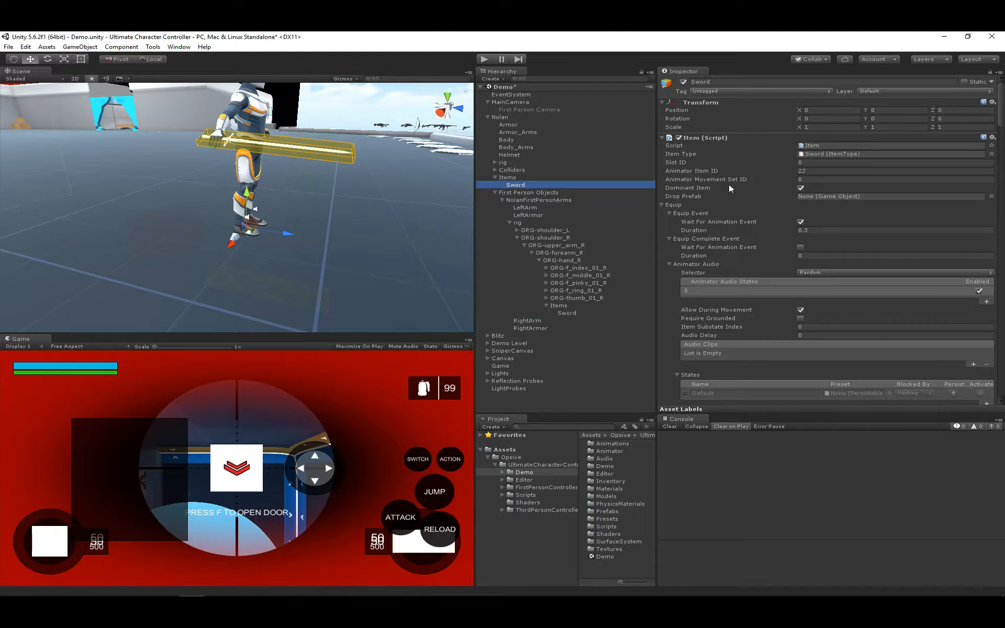
{"action": "left_click", "coordinate": [830, 180]}
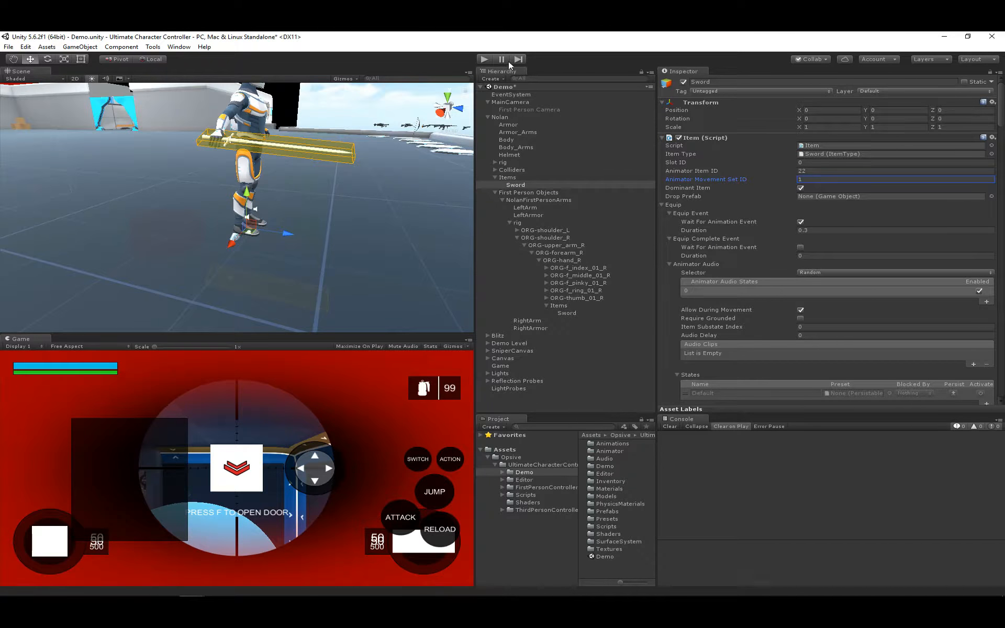
Step: Play the scene in third-person view to check the sword stance with the new movement set, and stop playing
{"action": "left_click", "coordinate": [485, 58]}
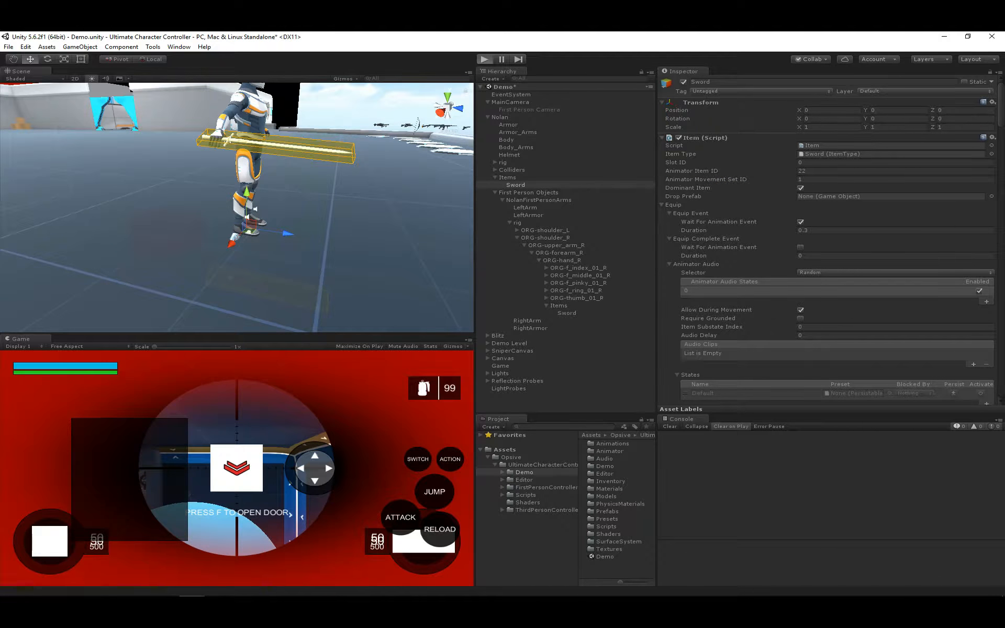
{"action": "key", "text": "v"}
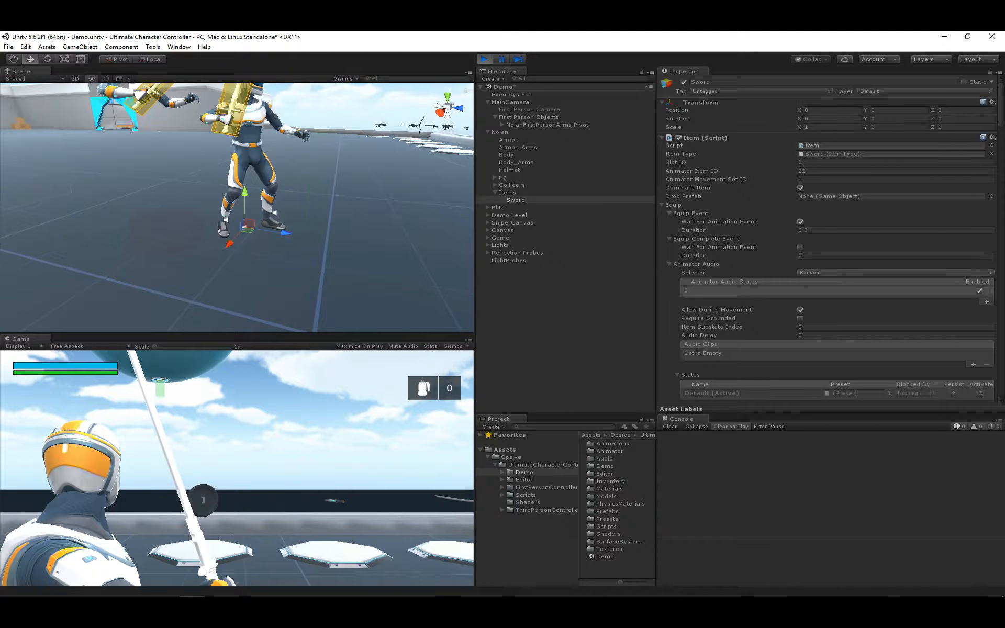
{"action": "left_click", "coordinate": [236, 468]}
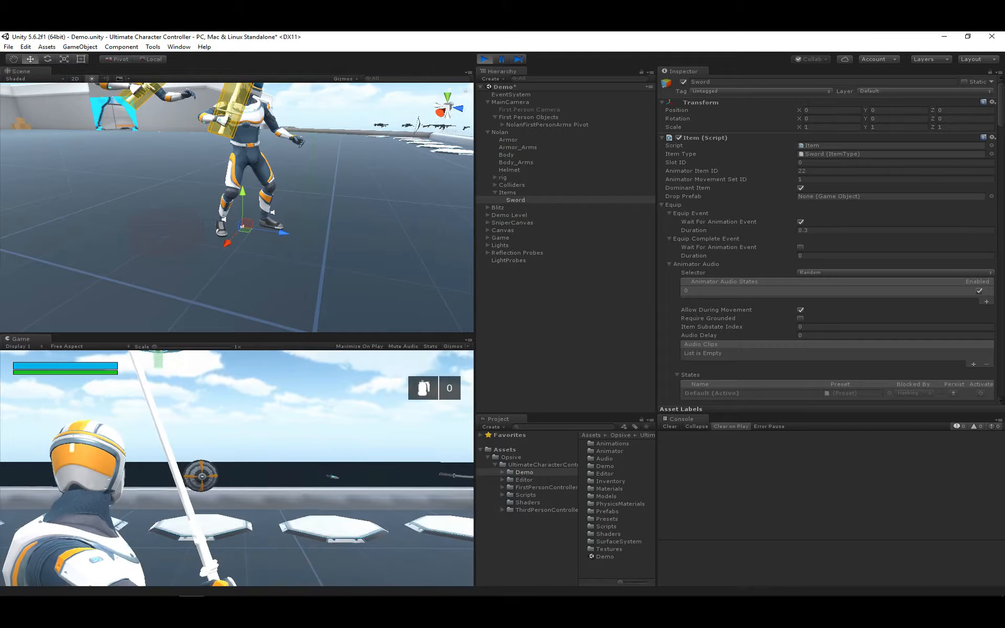
{"action": "key", "text": "Escape"}
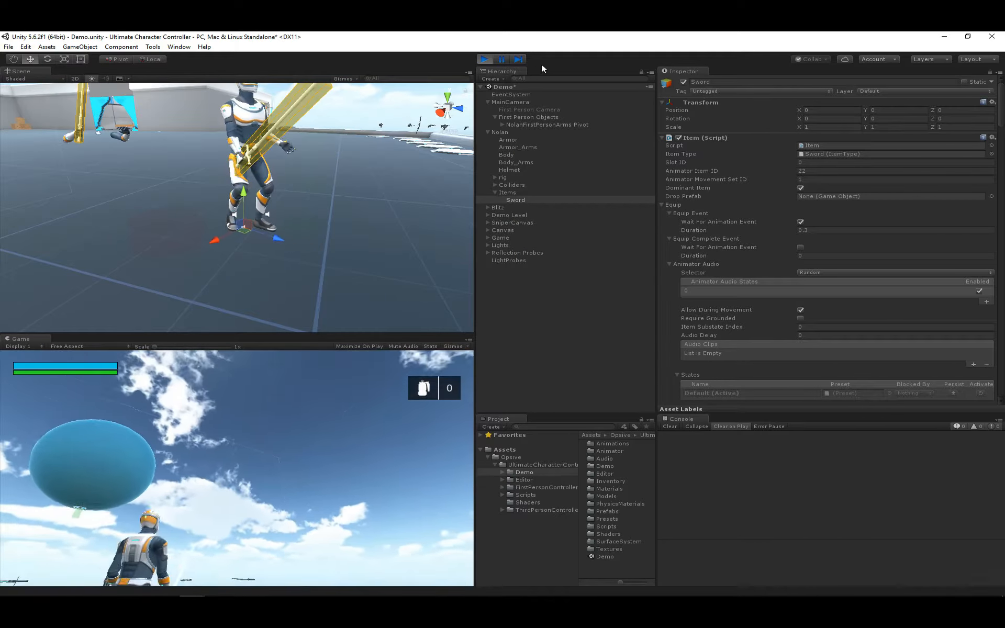
{"action": "left_click", "coordinate": [486, 56]}
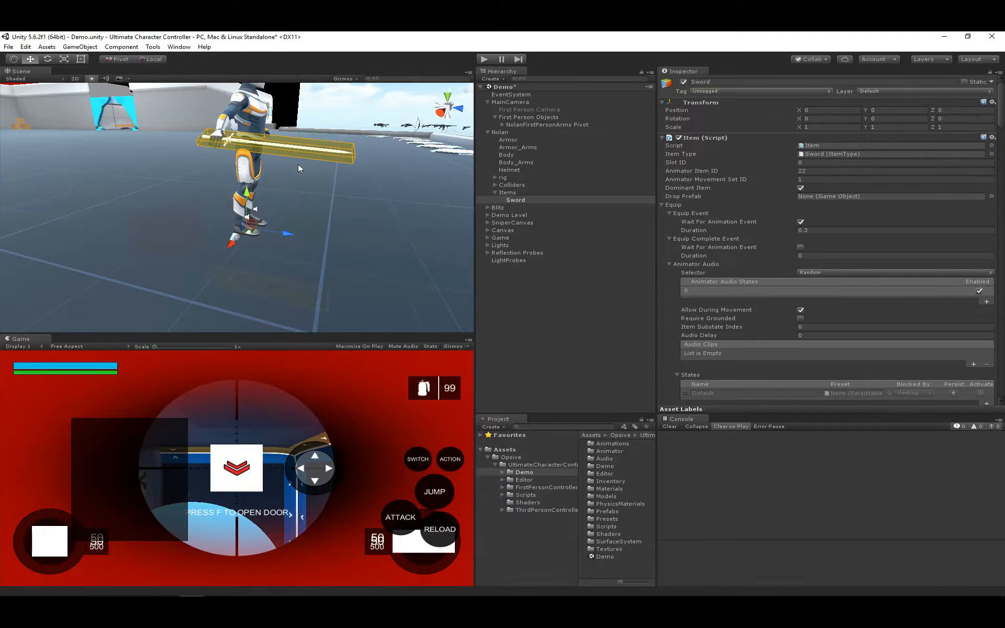
Step: Run the scene, examine the NolanFirstPersonArms Pivot location relative to the first-person arms, and stop playing
{"action": "scroll", "coordinate": [290, 212], "scroll_direction": "up", "scroll_amount": 3}
{"action": "left_click_drag", "start_coordinate": [290, 212], "coordinate": [228, 213], "text": "alt"}
{"action": "scroll", "coordinate": [235, 226], "scroll_direction": "up", "scroll_amount": 2}
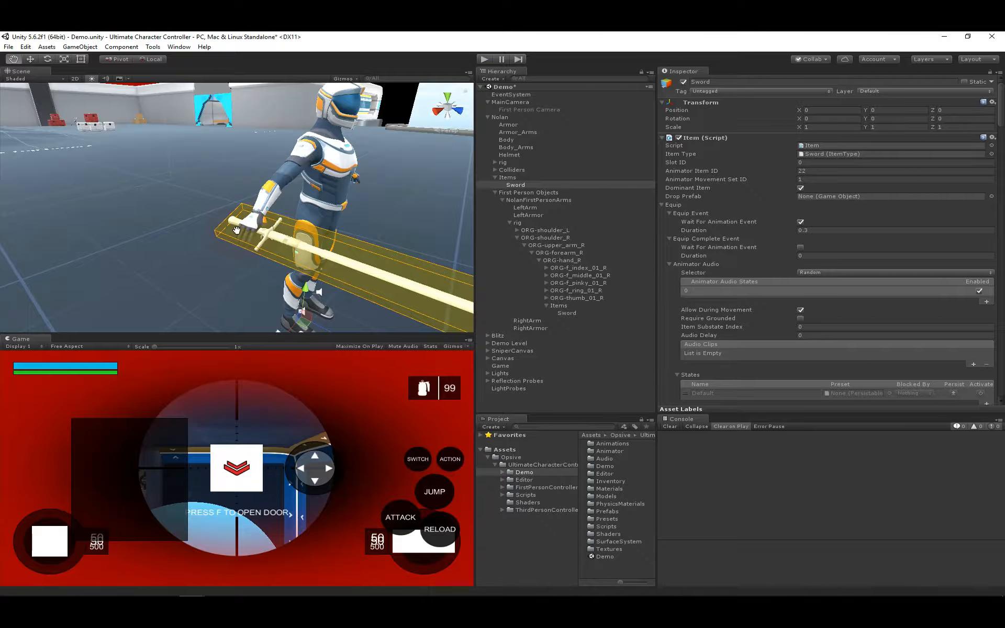
{"action": "left_click", "coordinate": [485, 59]}
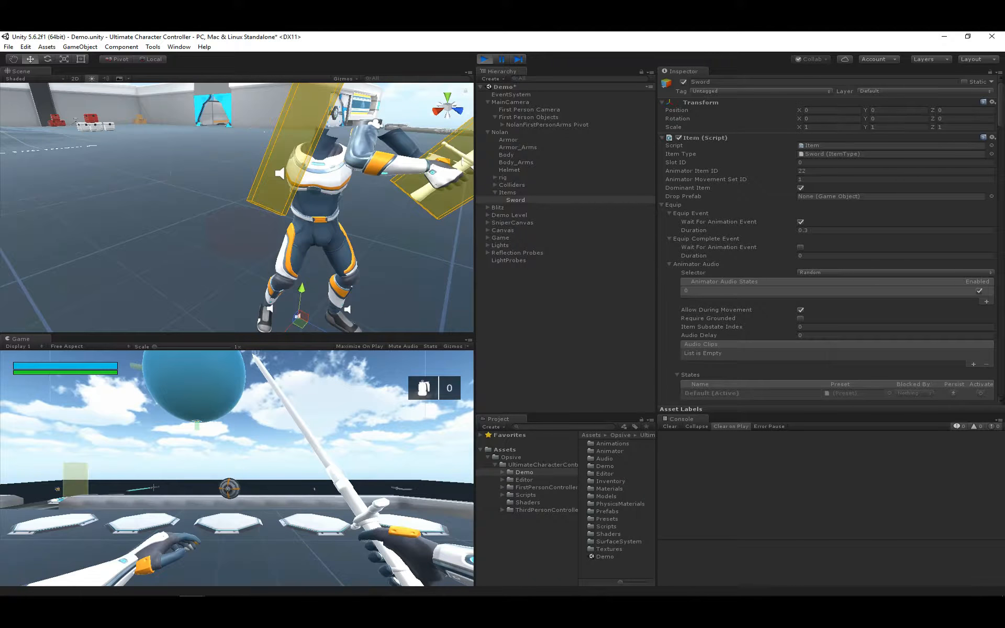
{"action": "key", "text": "Escape"}
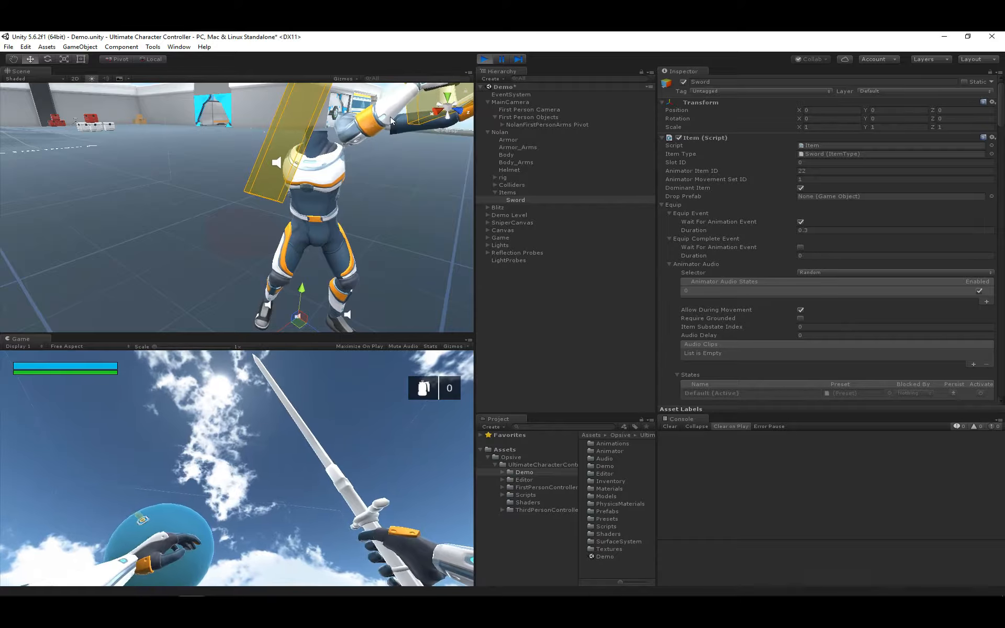
{"action": "left_click", "coordinate": [368, 112]}
{"action": "middle_click_drag", "start_coordinate": [374, 118], "coordinate": [328, 187]}
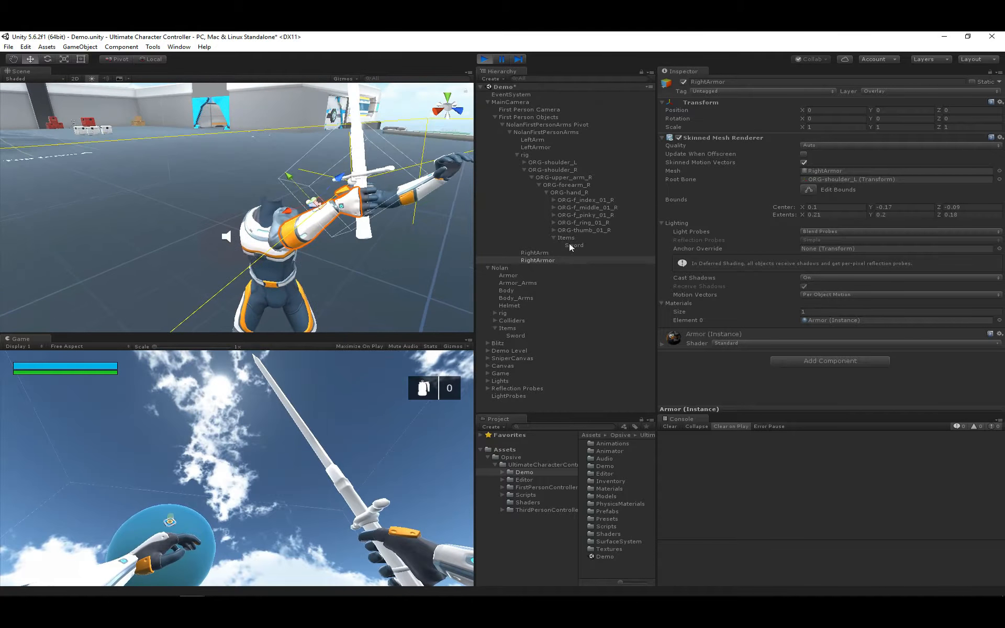
{"action": "left_click", "coordinate": [571, 125]}
{"action": "right_click_drag", "start_coordinate": [232, 218], "coordinate": [283, 220], "text": "alt"}
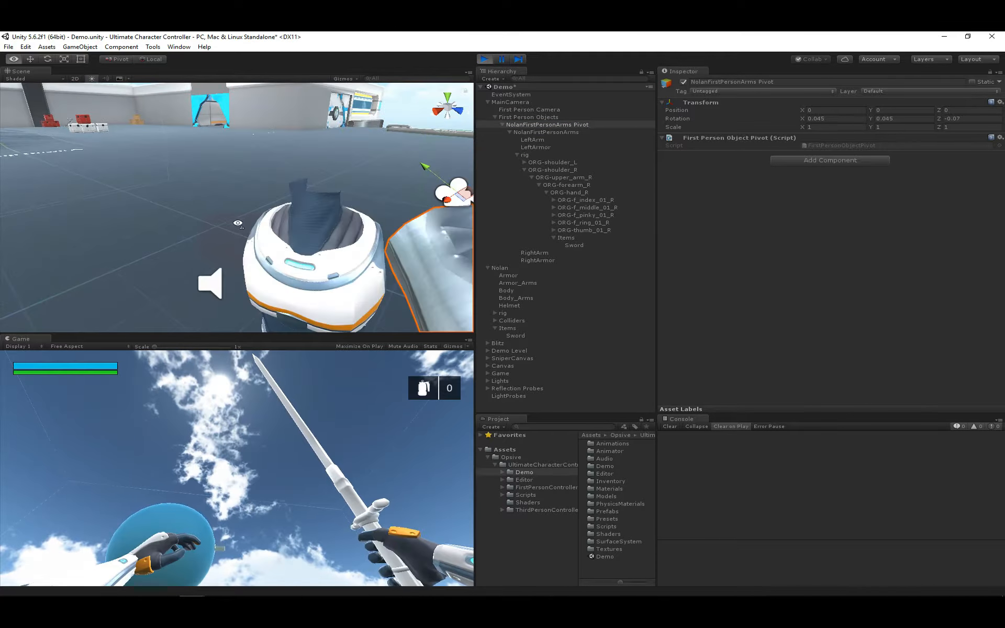
{"action": "left_click_drag", "start_coordinate": [230, 137], "coordinate": [314, 209], "text": "alt"}
{"action": "middle_click_drag", "start_coordinate": [283, 182], "coordinate": [323, 234]}
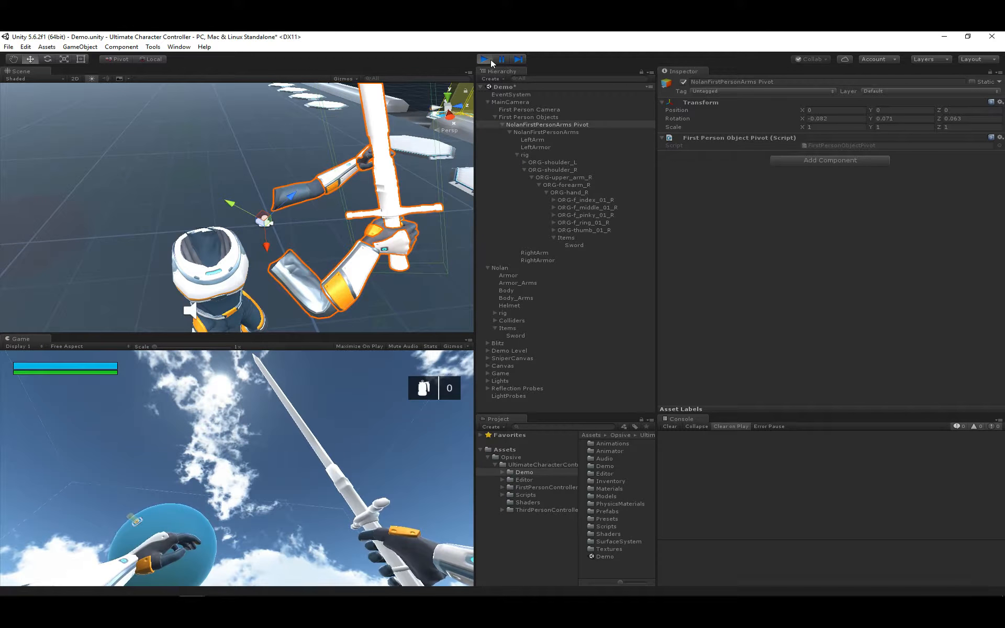
{"action": "key", "text": "ctrl+p"}
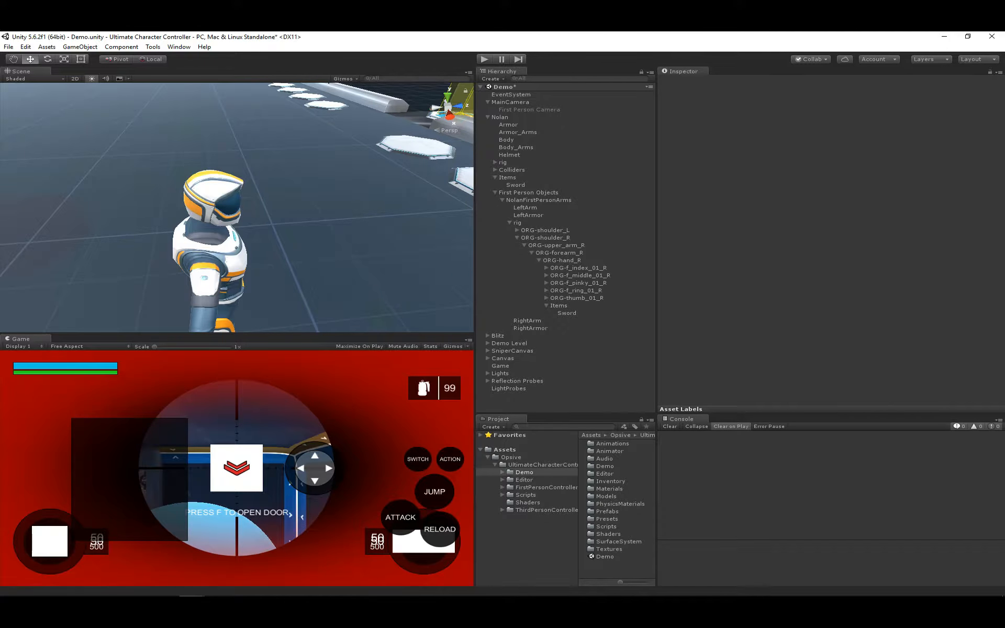
Step: Set the Sword item's First Person Perspective Item Position Offset to X -0.4, Y 0.2, Z -0.27
{"action": "left_click", "coordinate": [516, 185]}
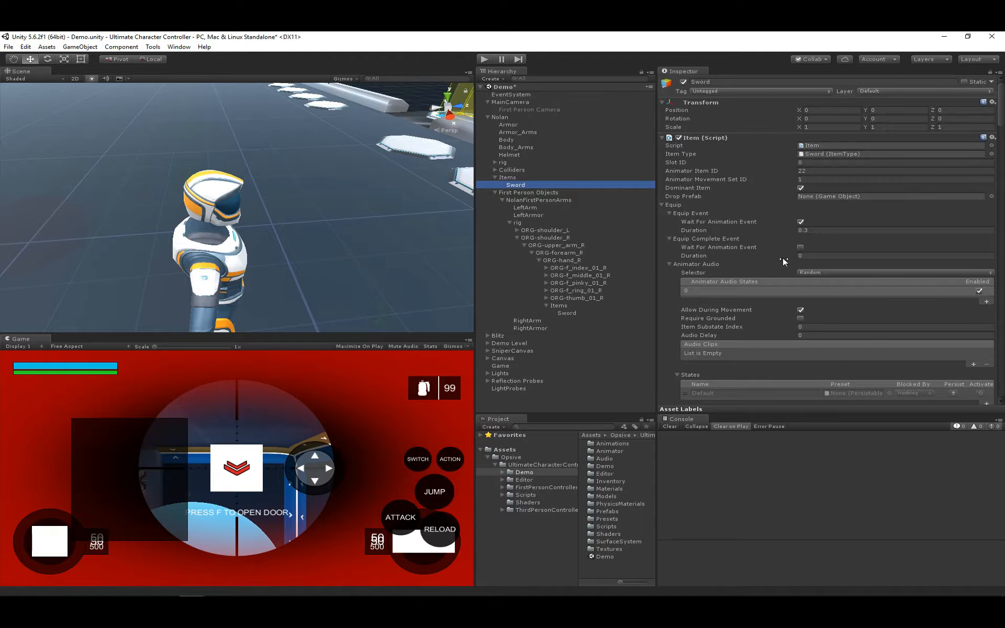
{"action": "scroll", "coordinate": [776, 282], "scroll_direction": "down", "scroll_amount": 10}
{"action": "scroll", "coordinate": [738, 297], "scroll_direction": "down", "scroll_amount": 5}
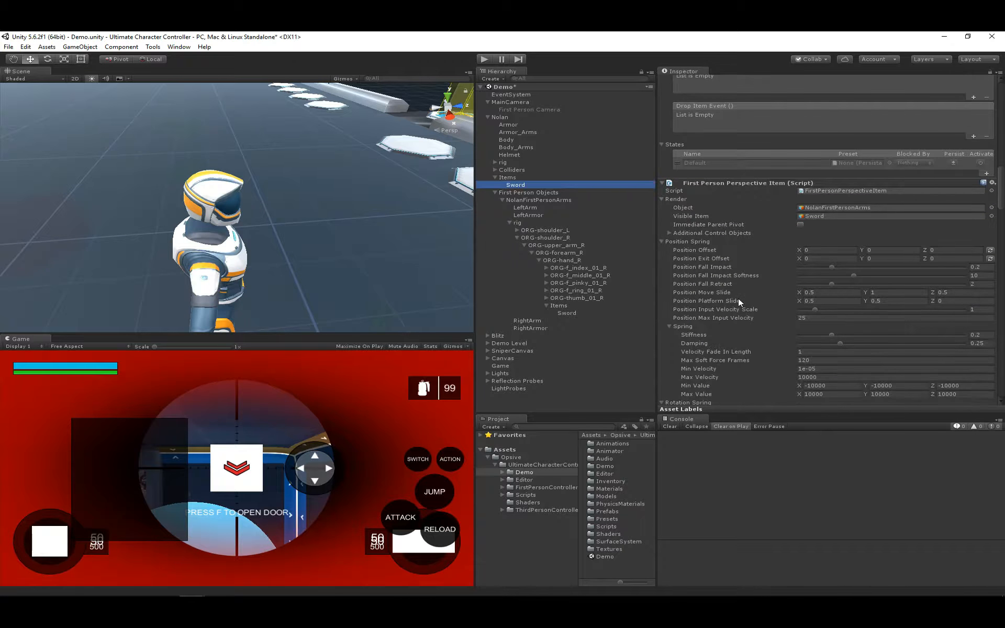
{"action": "left_click", "coordinate": [817, 250]}
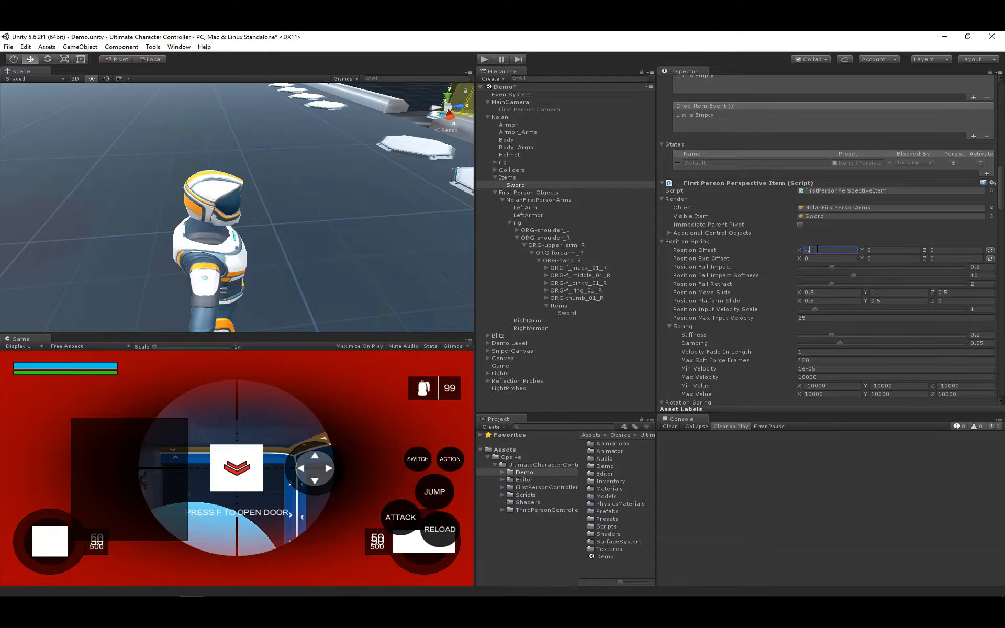
{"action": "key", "text": "Tab"}
{"action": "type", "text": ".2"}
{"action": "key", "text": "Tab"}
{"action": "key", "text": "Tab"}
{"action": "type", "text": "-4"}
{"action": "key", "text": "Tab"}
Step: Set the Sword's first-person Position Exit Offset to X -0.4, Y -0.05, Z -0.2
{"action": "left_click", "coordinate": [814, 258]}
{"action": "type", "text": "-.4"}
{"action": "key", "text": "ctrl+a"}
{"action": "key", "text": "BackSpace"}
{"action": "key", "text": "BackSpace"}
{"action": "key", "text": "Tab"}
{"action": "type", "text": "-0.05"}
{"action": "key", "text": "Tab"}
Step: Set the X value of the Sword's first-person Rotation Exit Offset to 40
{"action": "scroll", "coordinate": [789, 308], "scroll_direction": "down", "scroll_amount": 4}
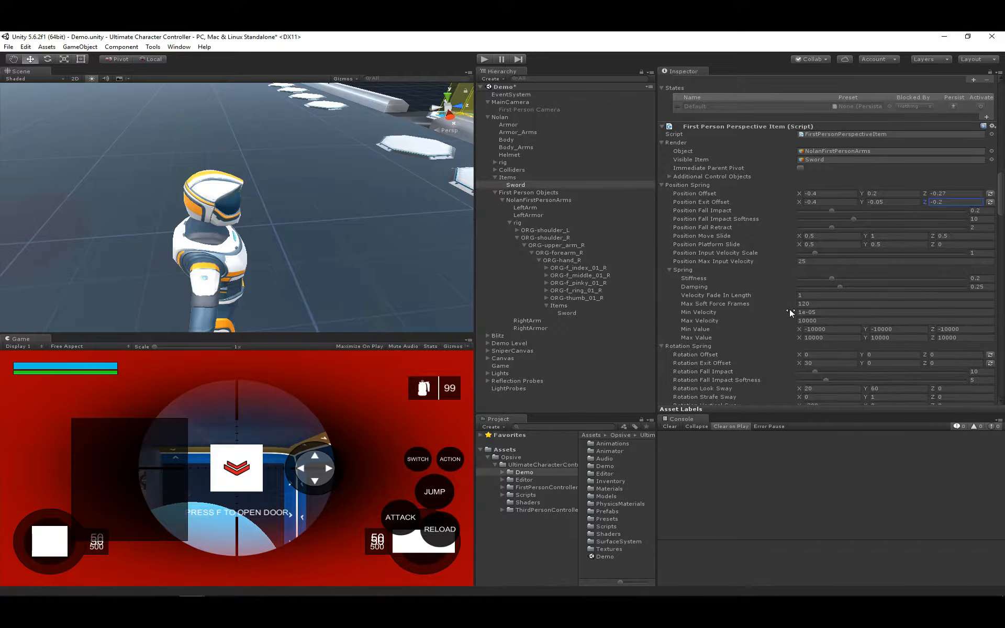
{"action": "left_click", "coordinate": [816, 306]}
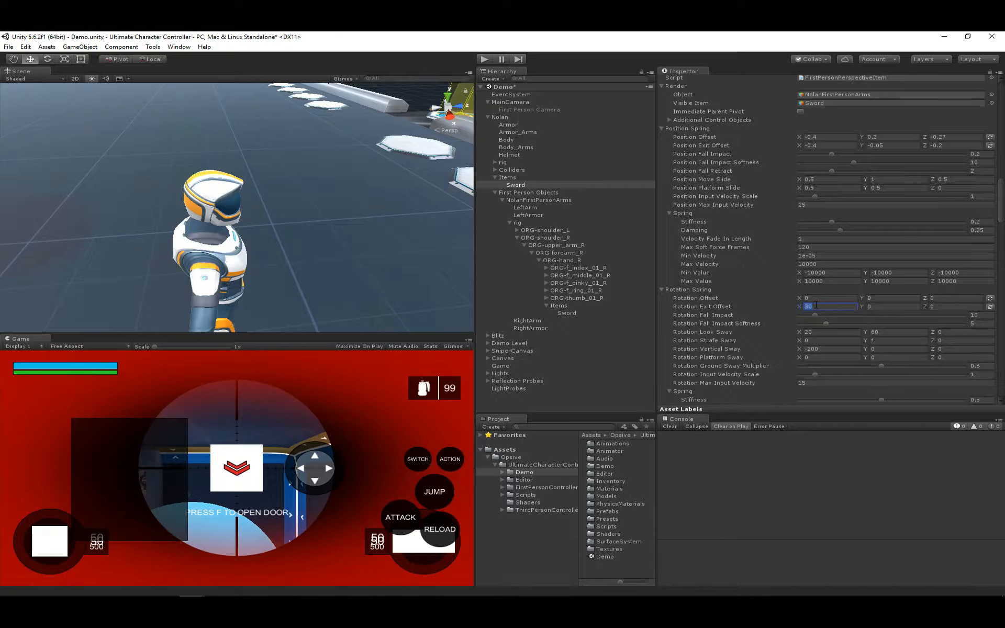
{"action": "type", "text": "40"}
Step: Set the Sword's first-person Pivot Position Offset to X 0.3, Y -0.2, Z 0.2
{"action": "scroll", "coordinate": [796, 304], "scroll_direction": "down", "scroll_amount": 6}
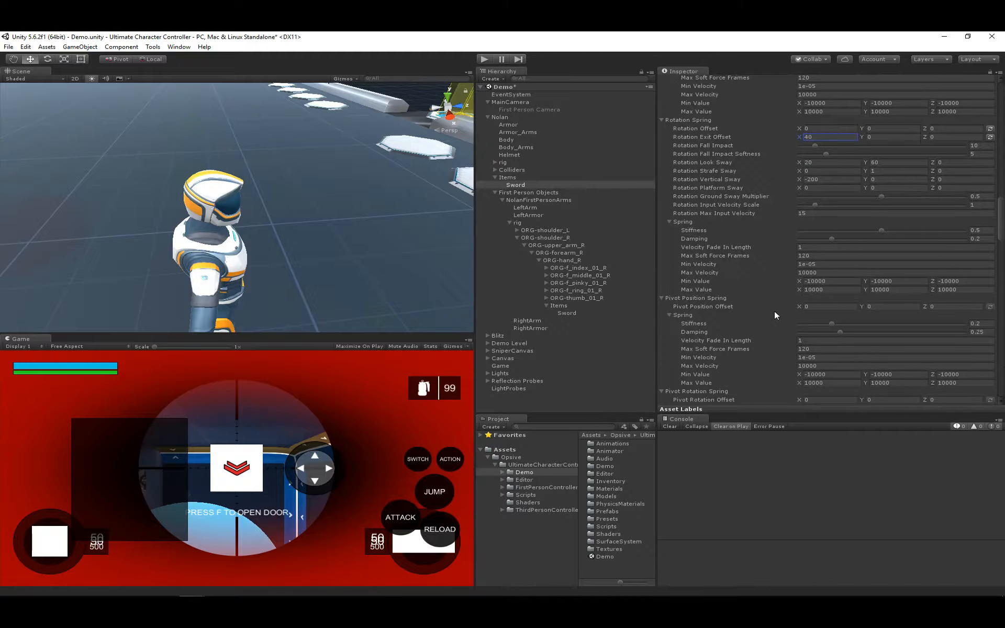
{"action": "scroll", "coordinate": [774, 310], "scroll_direction": "down", "scroll_amount": 1}
{"action": "left_click", "coordinate": [813, 279]}
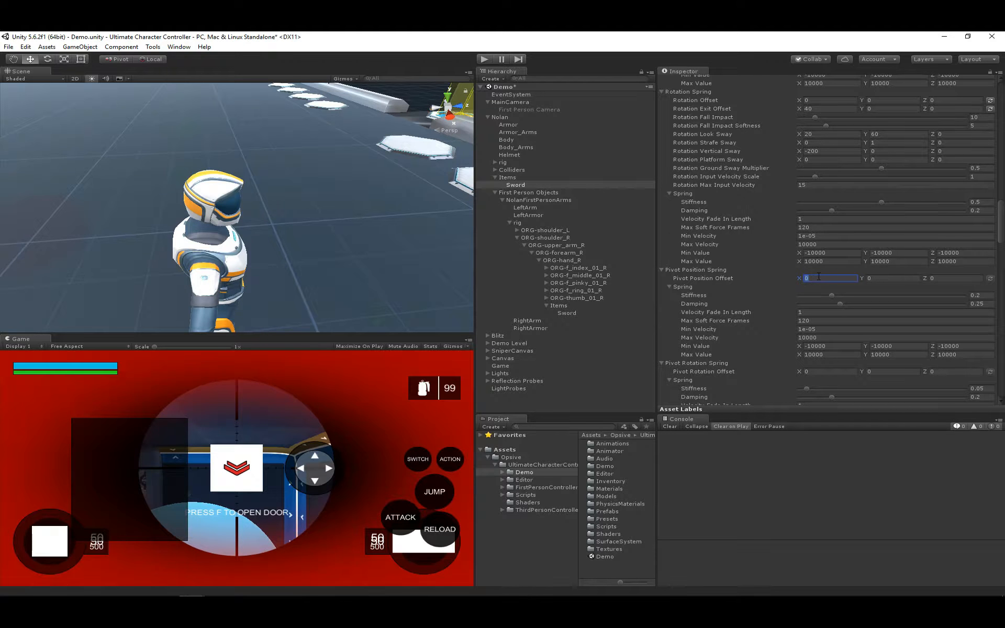
{"action": "type", "text": ".3"}
{"action": "key", "text": "Tab"}
{"action": "type", "text": "-0.2"}
{"action": "key", "text": "Tab"}
{"action": "type", "text": "0.2"}
Step: Play-test the scene and inspect the NolanFirstPersonArms Pivot object and its transform at runtime
{"action": "left_click", "coordinate": [485, 57]}
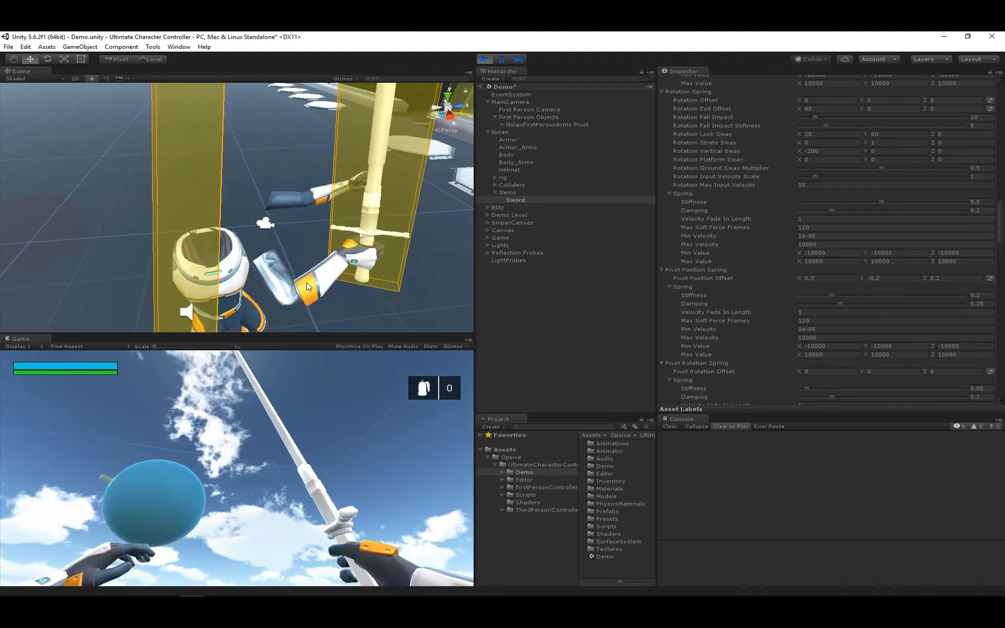
{"action": "left_click", "coordinate": [337, 271]}
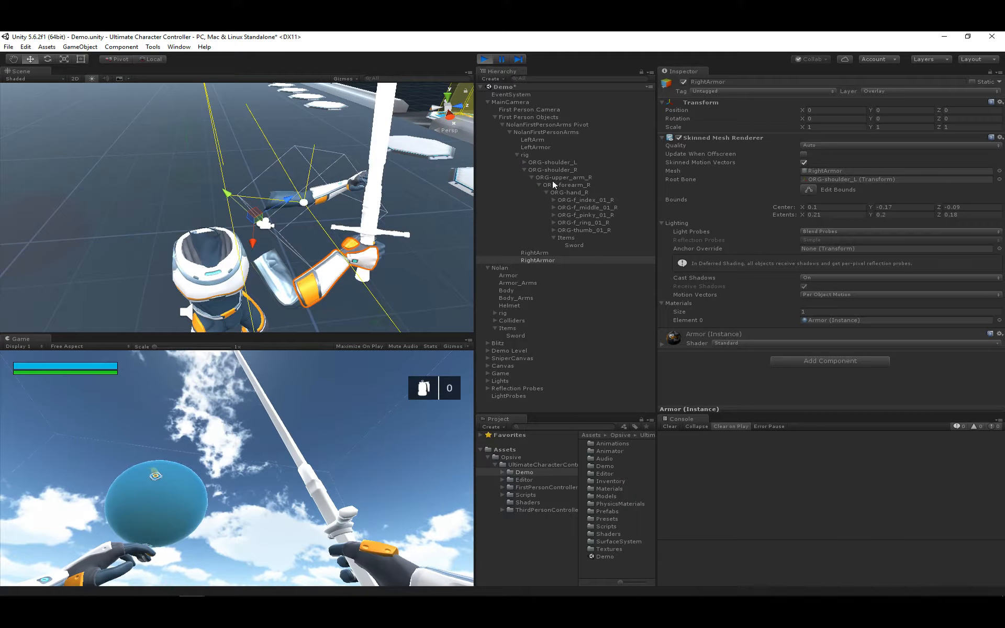
{"action": "left_click", "coordinate": [572, 125]}
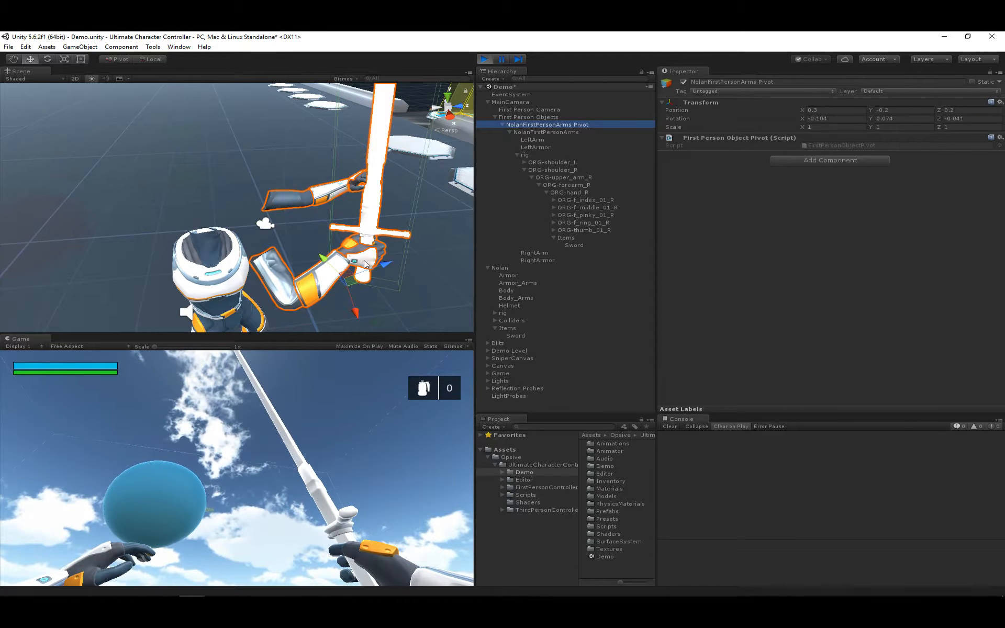
{"action": "left_click", "coordinate": [326, 388]}
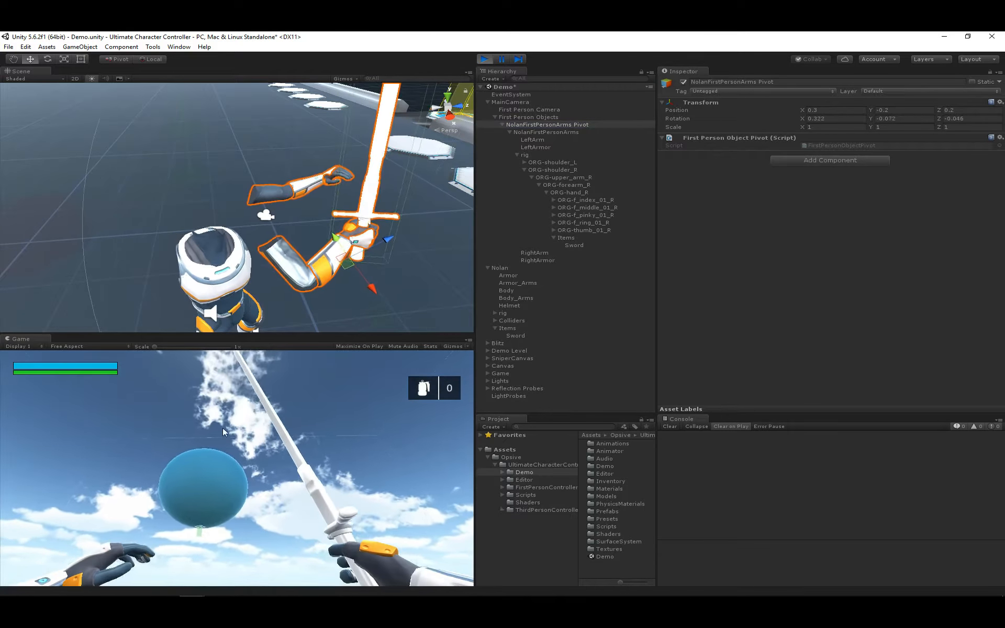
{"action": "left_click", "coordinate": [484, 59]}
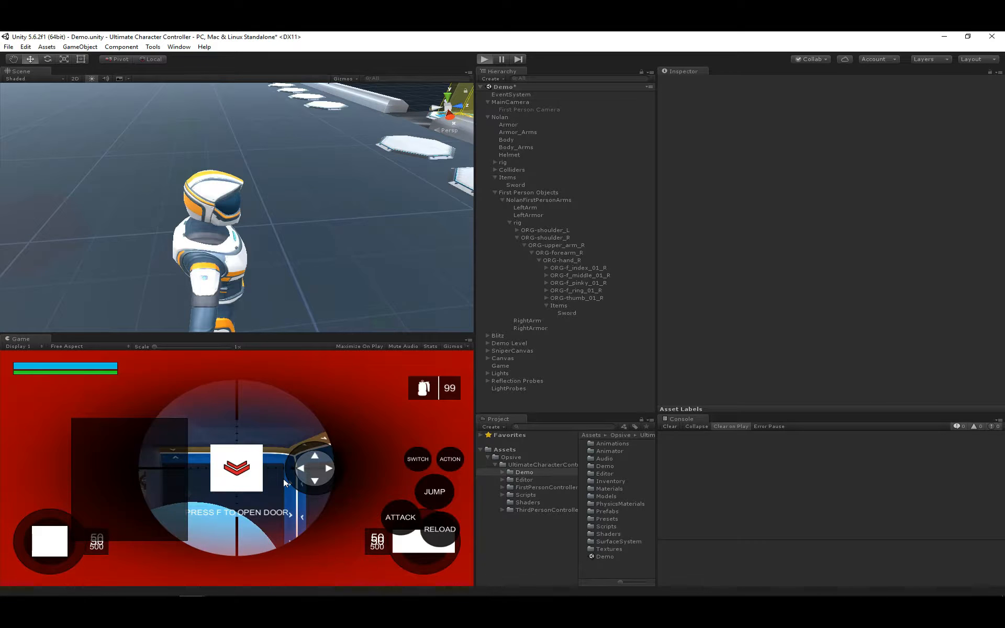
Step: Run the game and test the Sword's first-person attack, ending the play session when done
{"action": "left_click", "coordinate": [236, 469]}
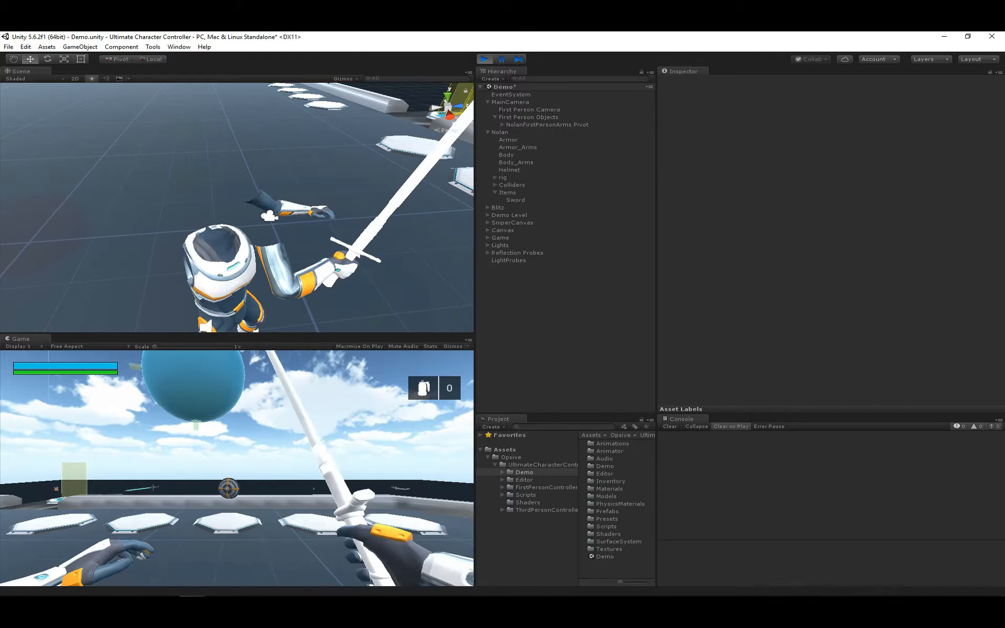
{"action": "left_click", "coordinate": [237, 469]}
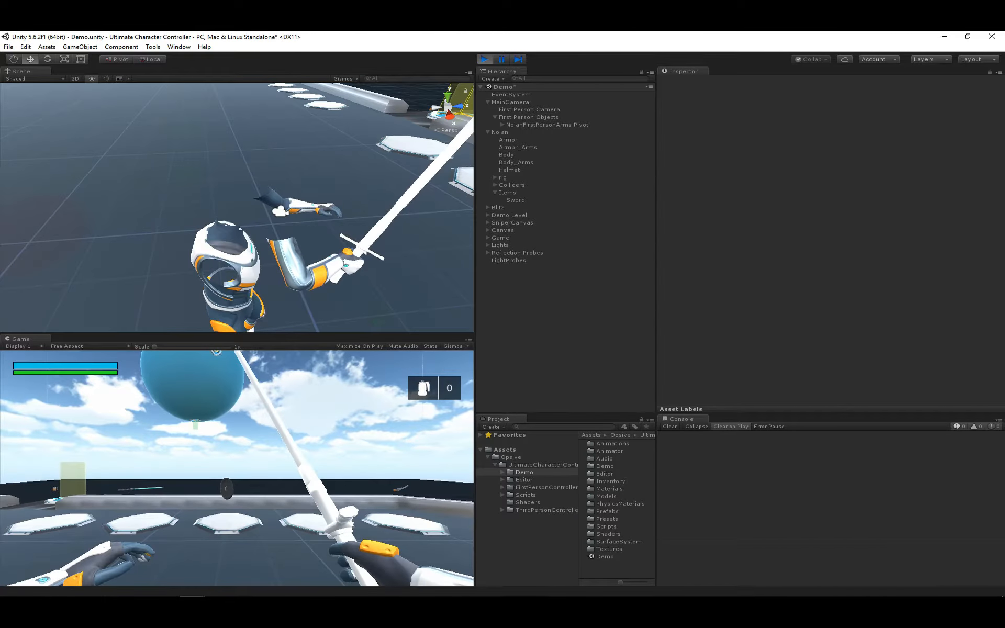
{"action": "key", "text": "Escape"}
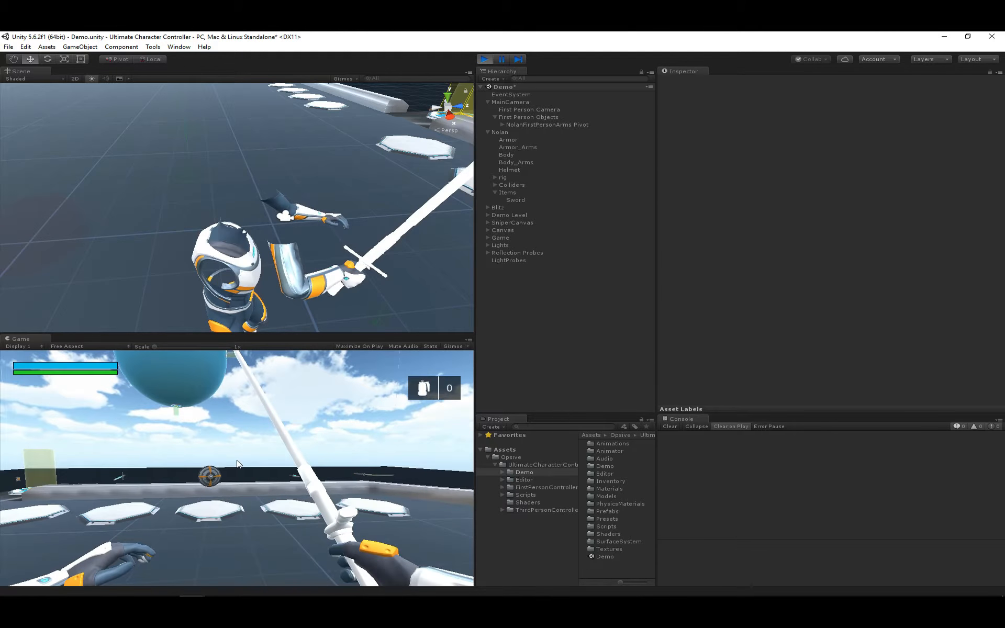
{"action": "left_click", "coordinate": [485, 61]}
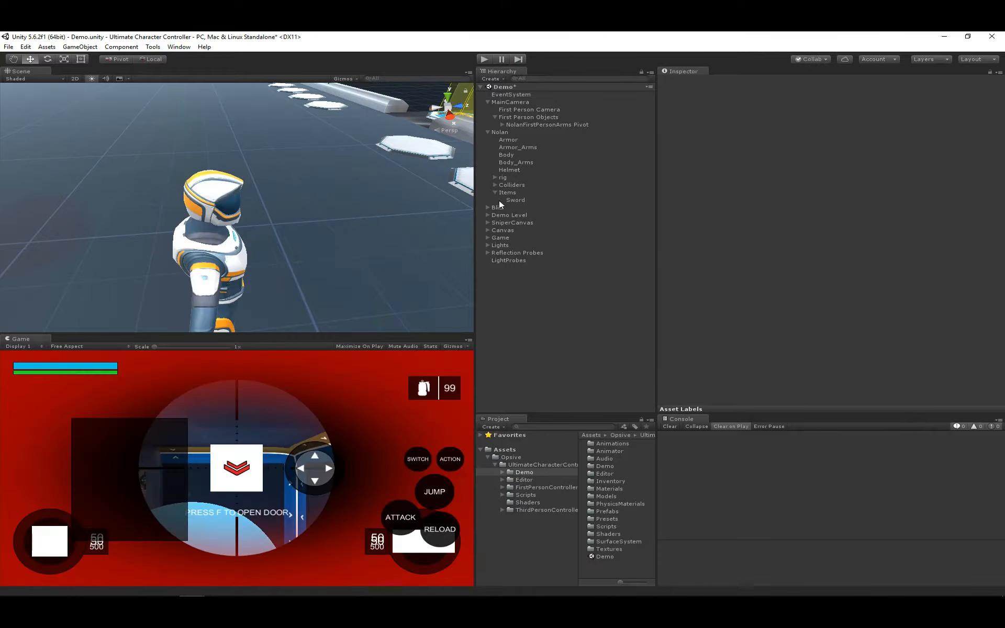
Step: Add a second Animator Audio State with Item Substate Index 3 to the Use section of the Sword item's Melee Weapon component
{"action": "left_click", "coordinate": [516, 184]}
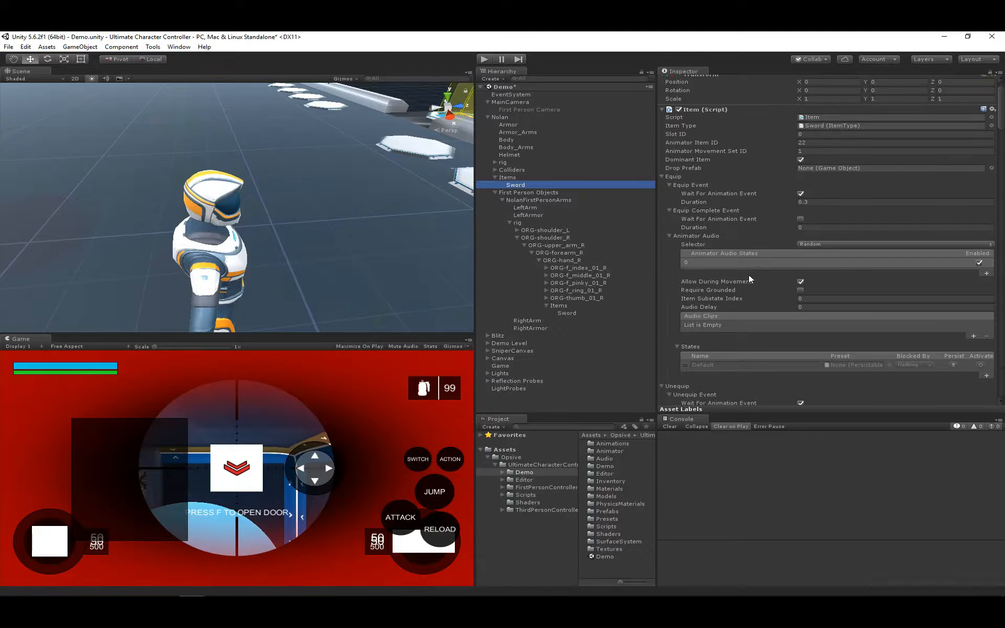
{"action": "scroll", "coordinate": [749, 276], "scroll_direction": "down", "scroll_amount": 15}
{"action": "scroll", "coordinate": [749, 275], "scroll_direction": "down", "scroll_amount": 15}
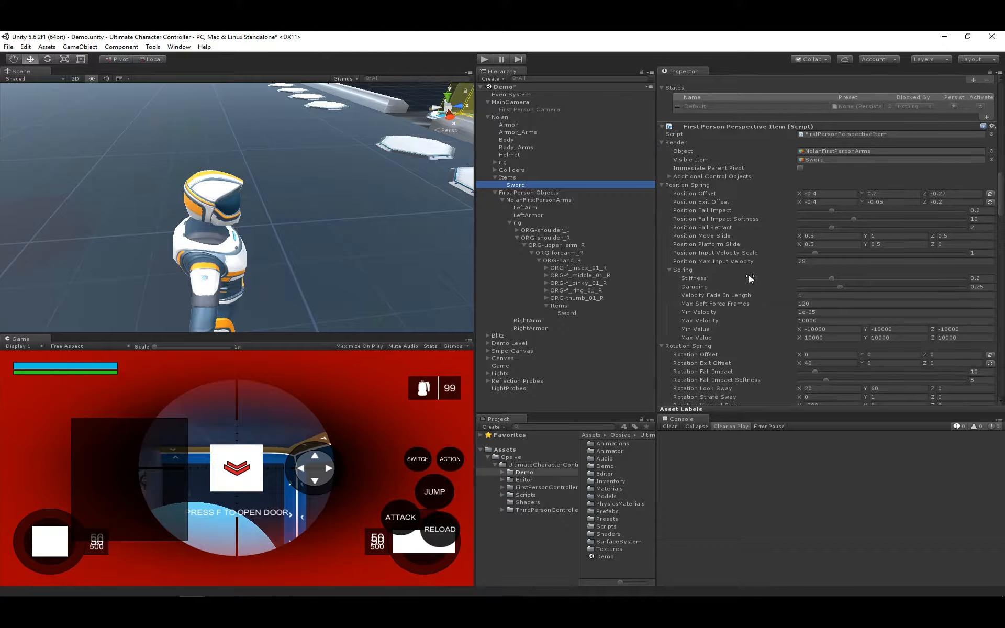
{"action": "scroll", "coordinate": [749, 274], "scroll_direction": "down", "scroll_amount": 15}
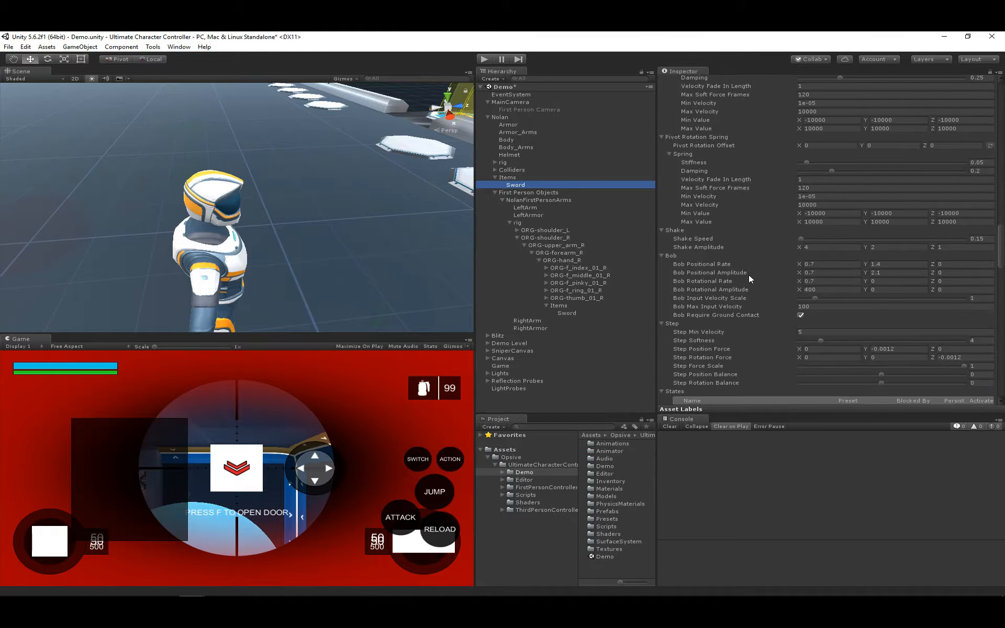
{"action": "scroll", "coordinate": [749, 274], "scroll_direction": "down", "scroll_amount": 3}
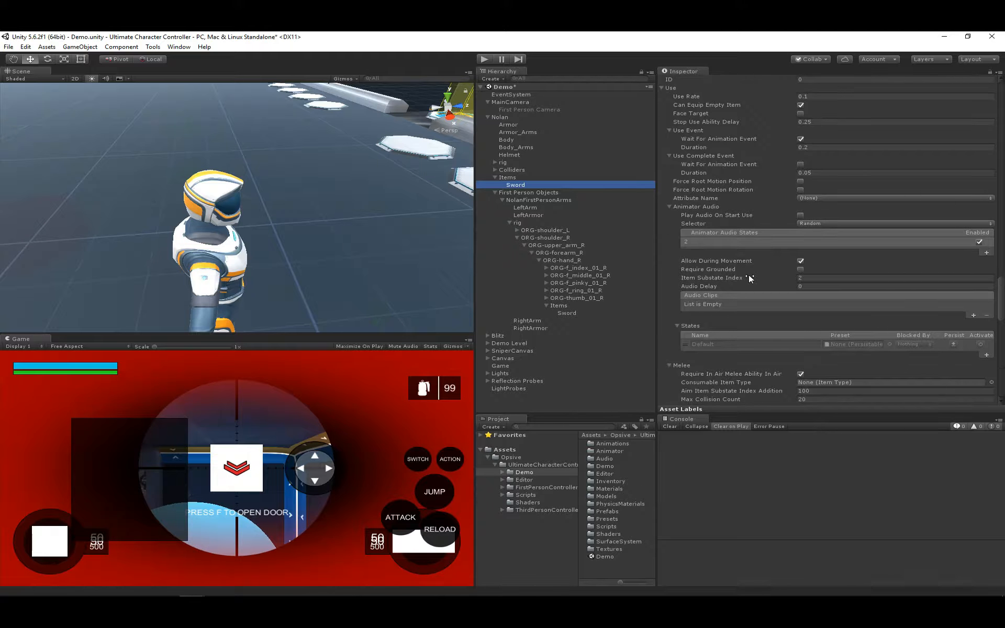
{"action": "left_click", "coordinate": [730, 242]}
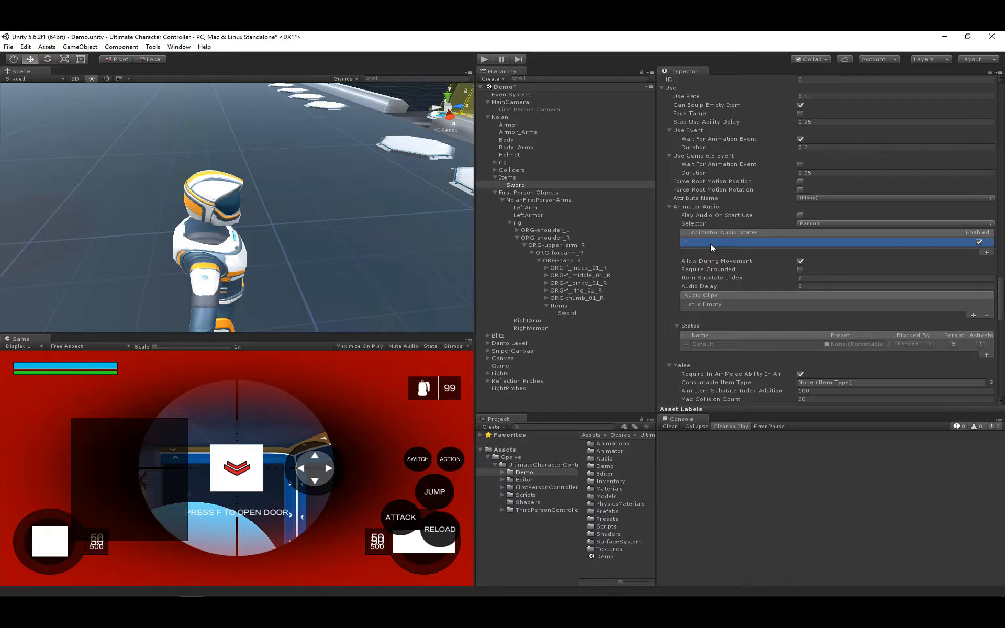
{"action": "left_click", "coordinate": [703, 277]}
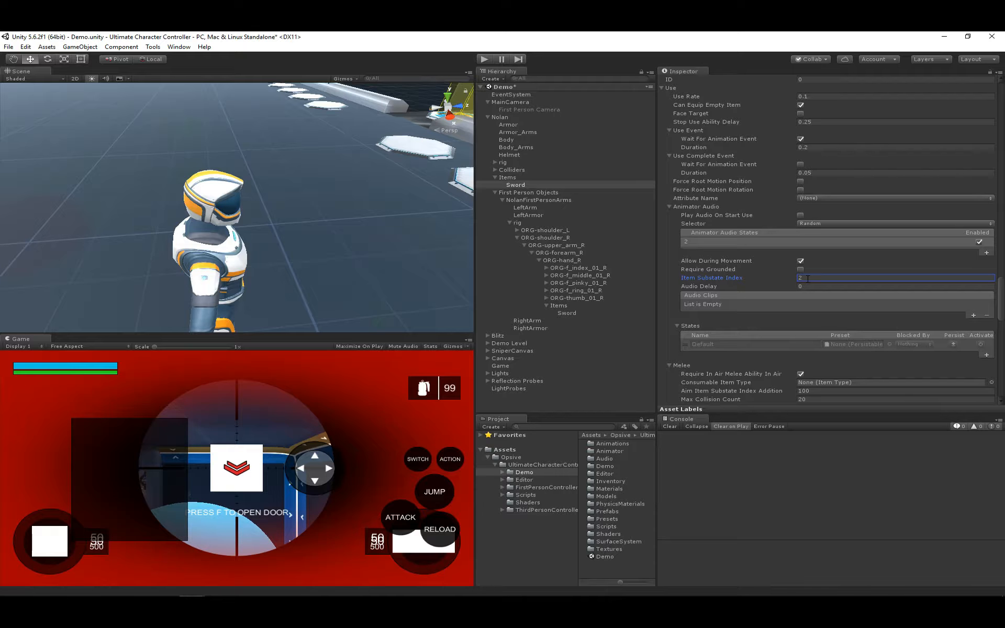
{"action": "left_click", "coordinate": [986, 252]}
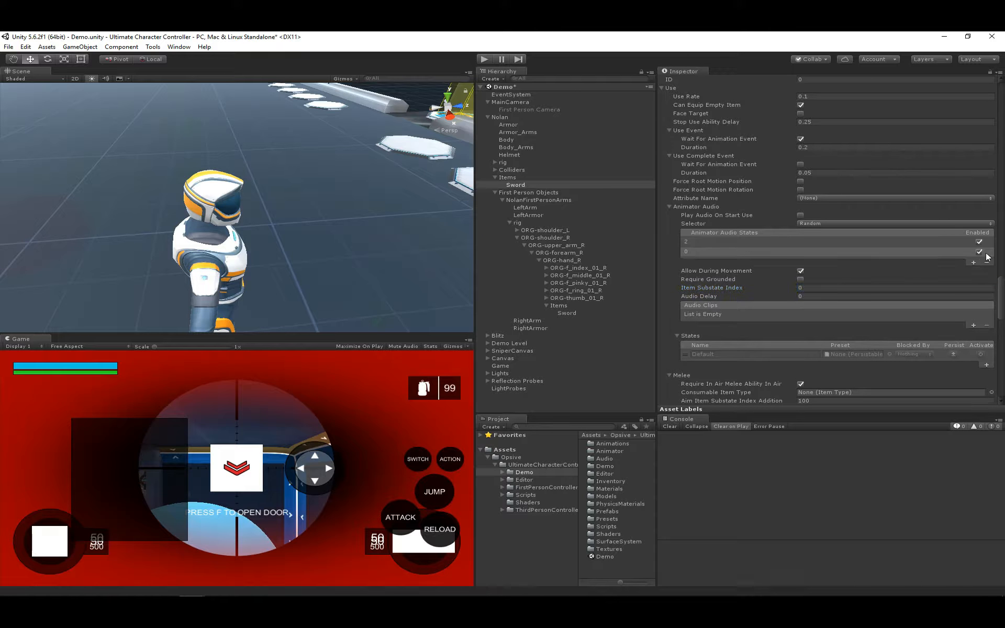
{"action": "left_click", "coordinate": [816, 288]}
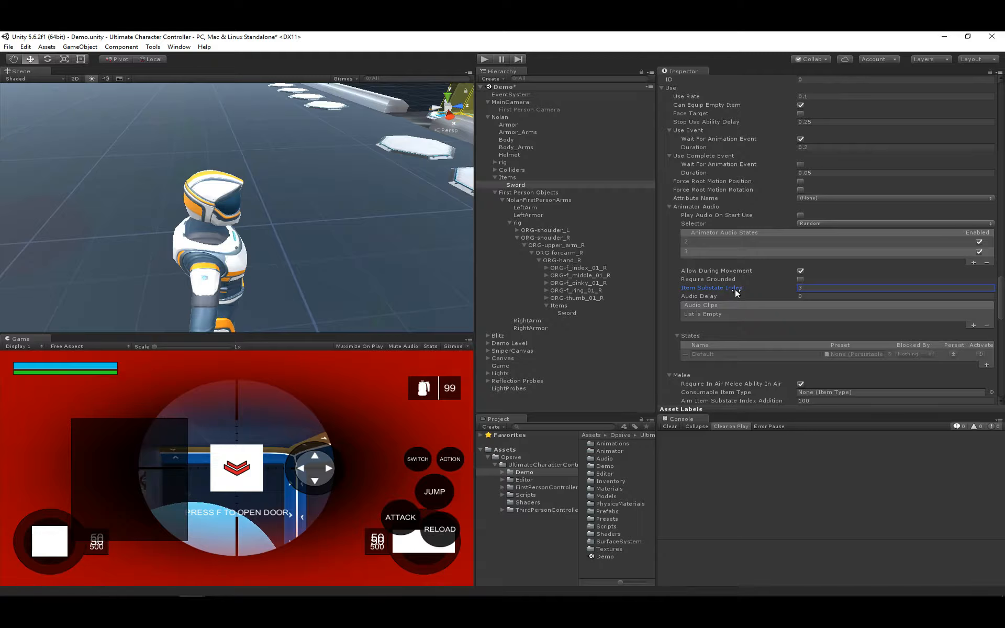
{"action": "left_click", "coordinate": [695, 242]}
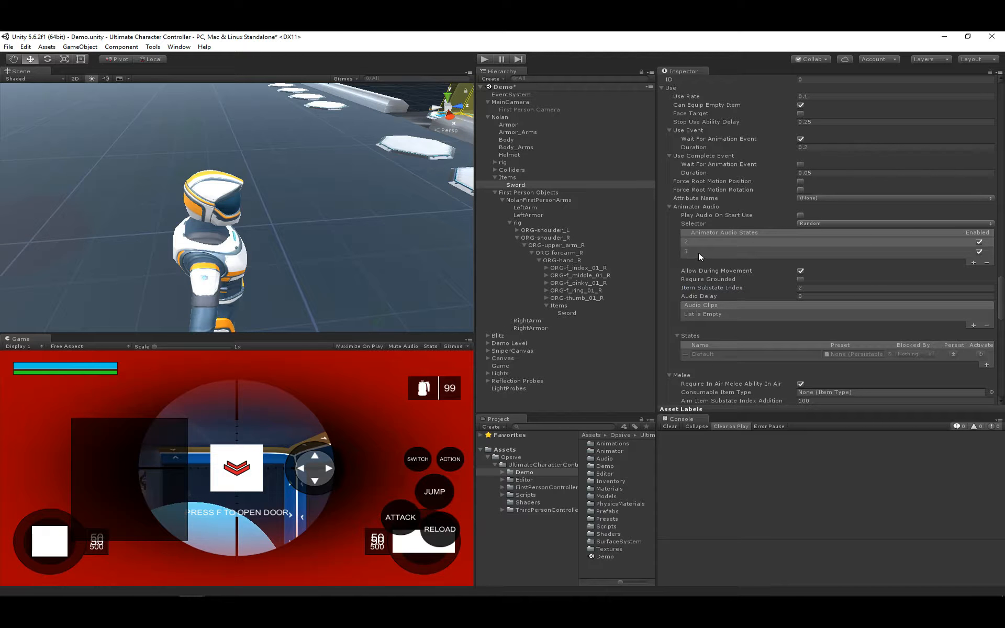
{"action": "left_click", "coordinate": [699, 250]}
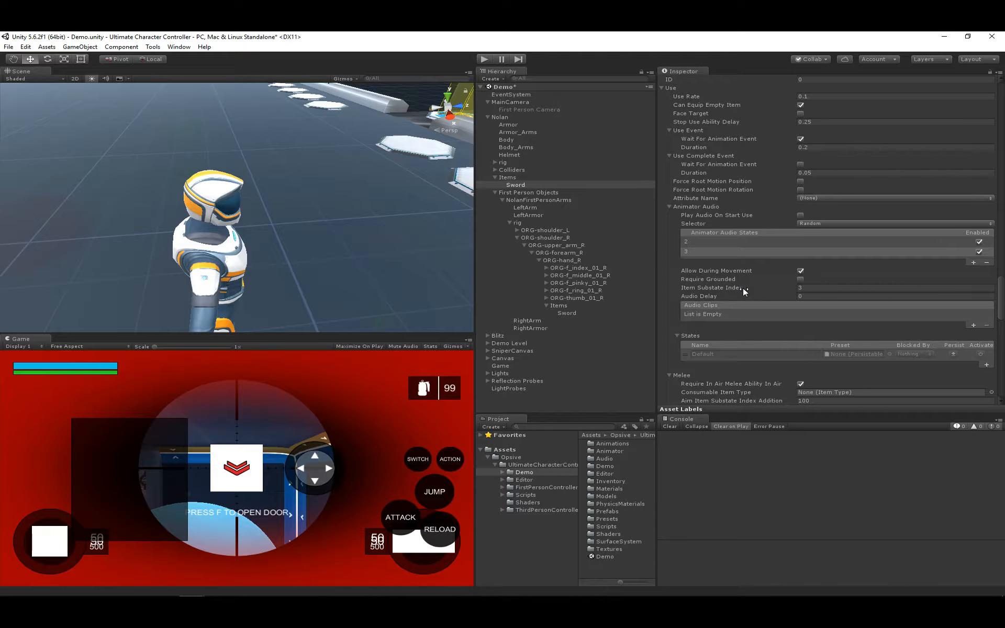
Step: Set the Selector of the Sword's Use Animator Audio to Sequence
{"action": "left_click", "coordinate": [712, 222]}
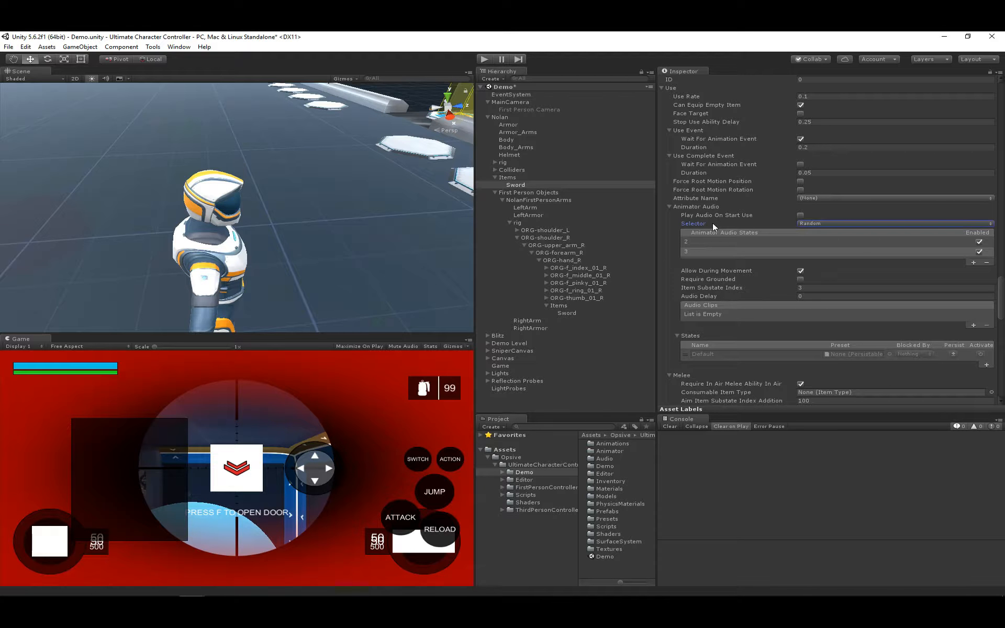
{"action": "left_click", "coordinate": [815, 223]}
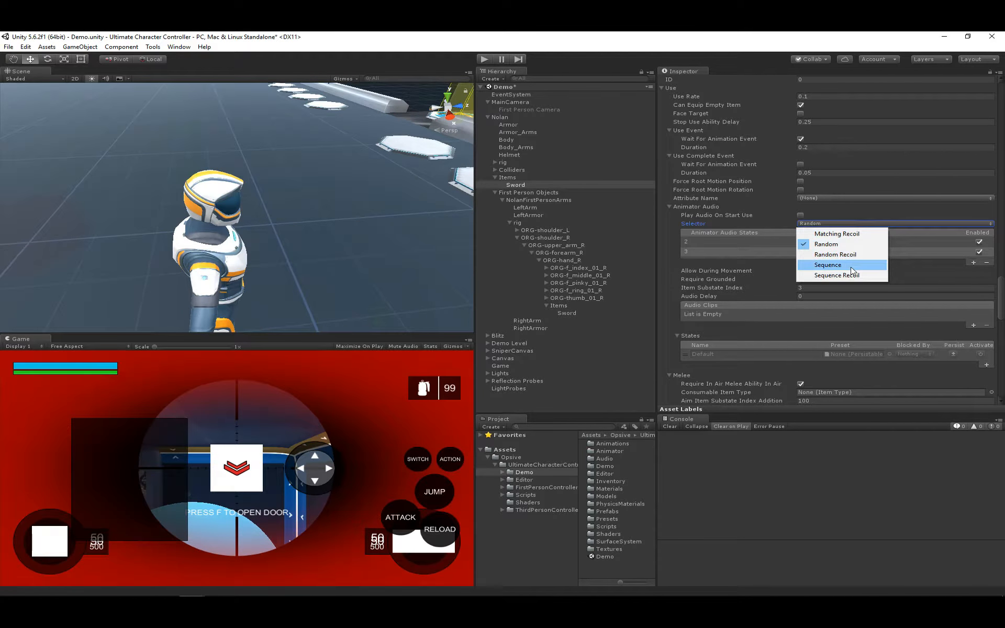
{"action": "left_click", "coordinate": [826, 264]}
{"action": "left_click", "coordinate": [728, 249]}
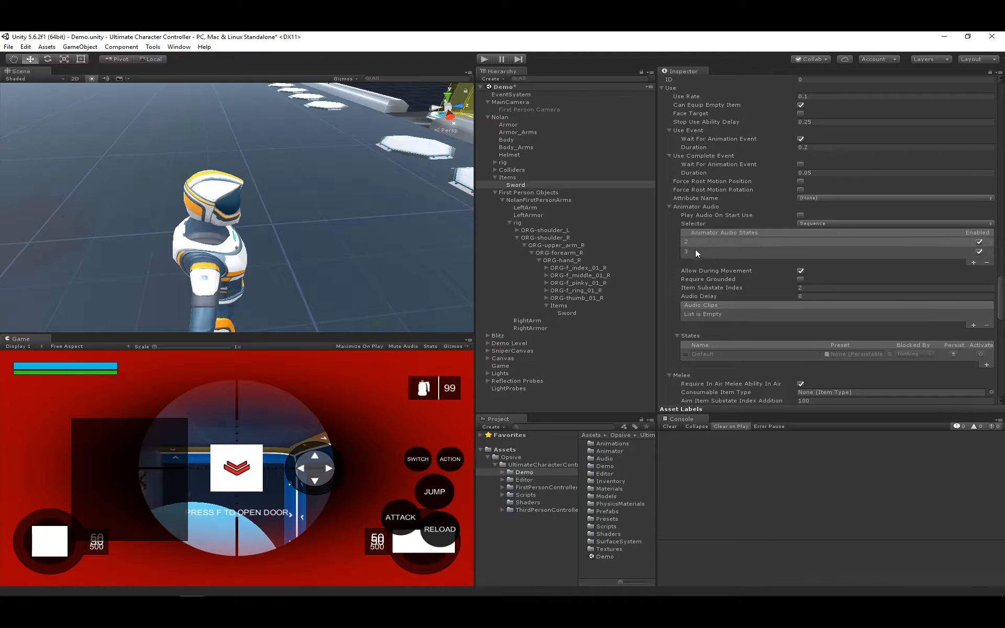
Step: Play-test the Sword's sequenced attacks in first person and end the play session
{"action": "left_click", "coordinate": [486, 60]}
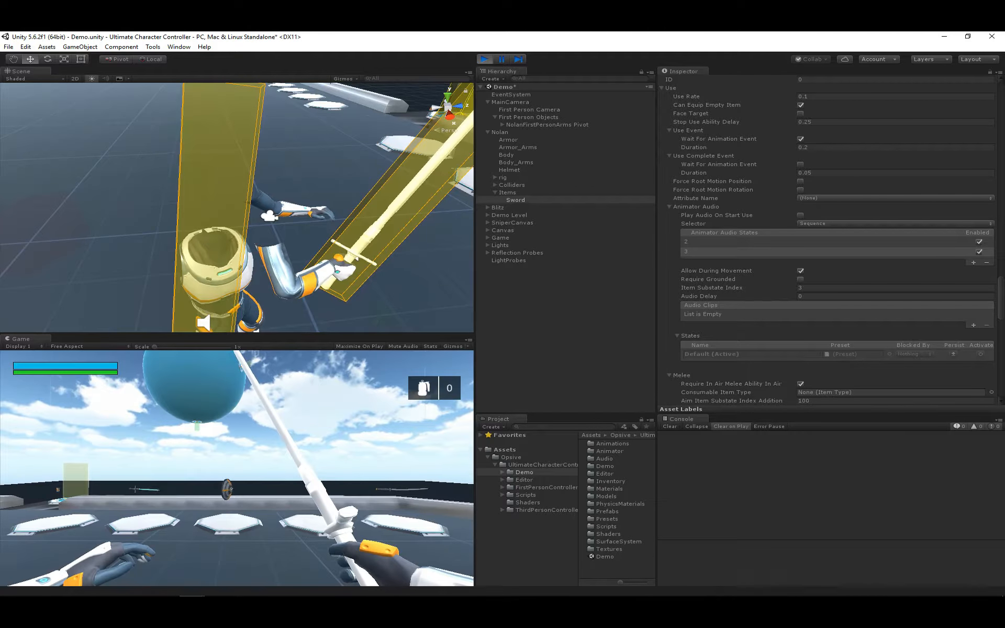
{"action": "key", "text": "Escape"}
{"action": "key", "text": "ctrl+p"}
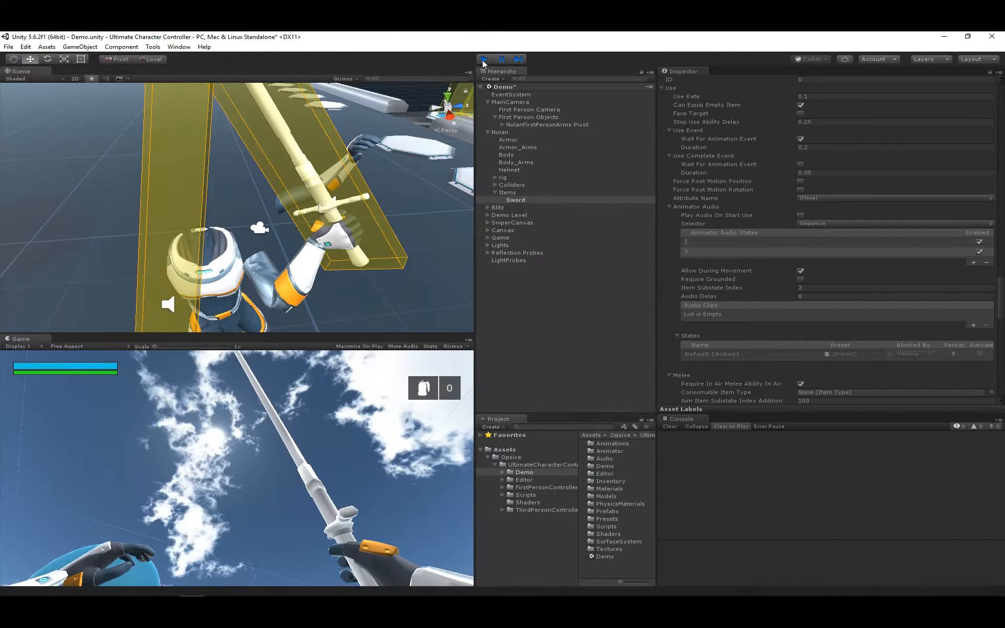
Step: Assign the Trail prefab to the Trail setting of the Sword item's Melee Weapon component
{"action": "scroll", "coordinate": [722, 294], "scroll_direction": "up", "scroll_amount": 6}
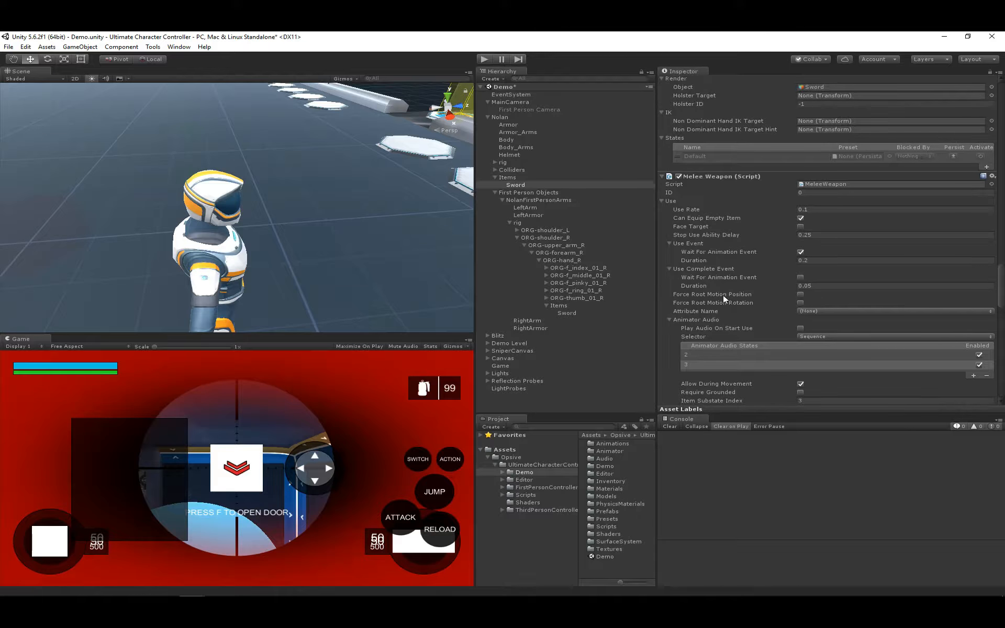
{"action": "key", "text": "f"}
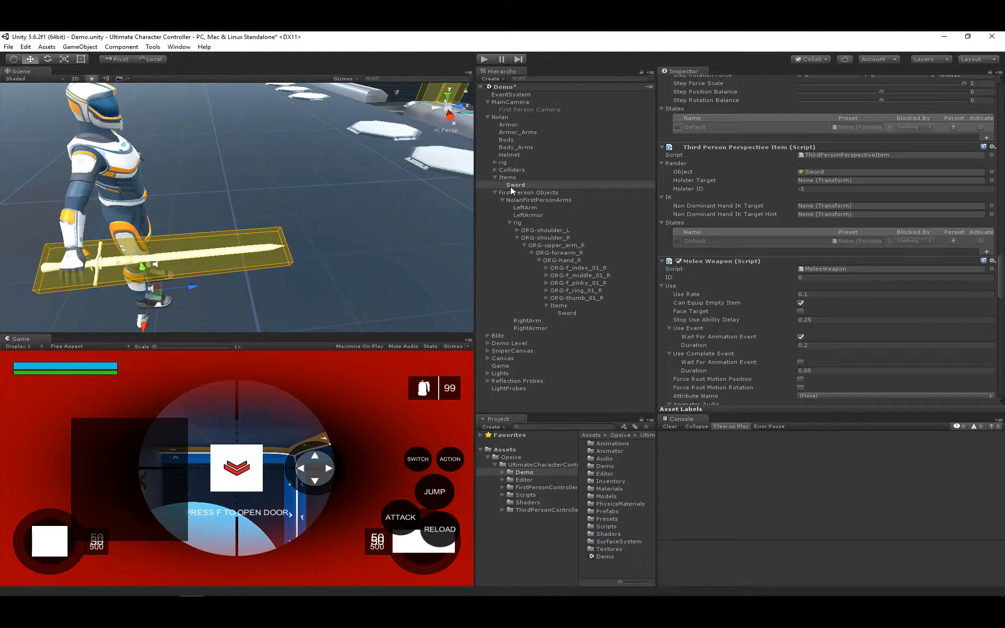
{"action": "scroll", "coordinate": [791, 318], "scroll_direction": "down", "scroll_amount": 10}
{"action": "scroll", "coordinate": [792, 318], "scroll_direction": "down", "scroll_amount": 10}
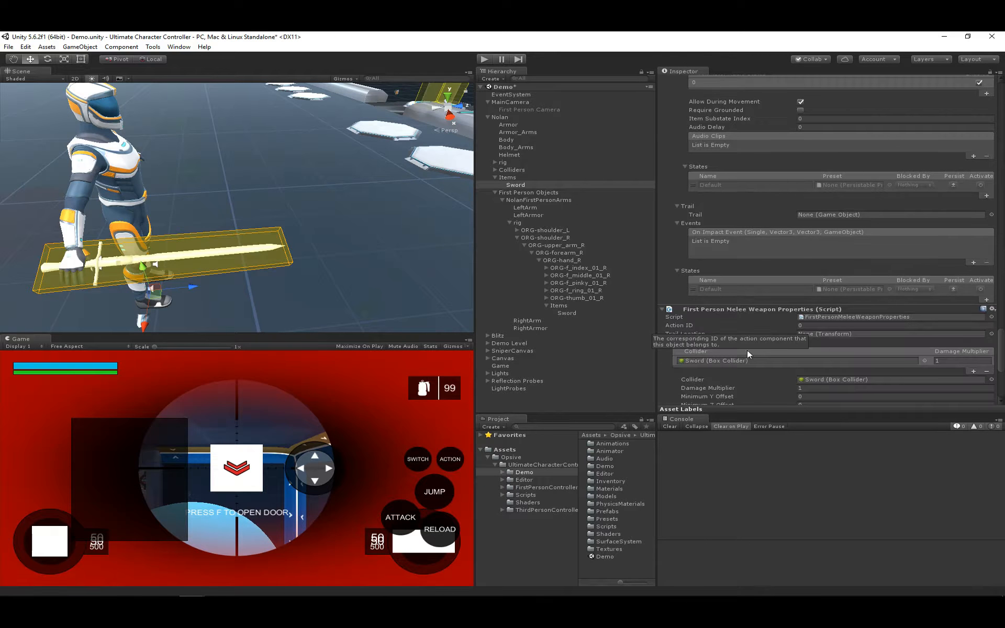
{"action": "scroll", "coordinate": [755, 354], "scroll_direction": "up", "scroll_amount": 8}
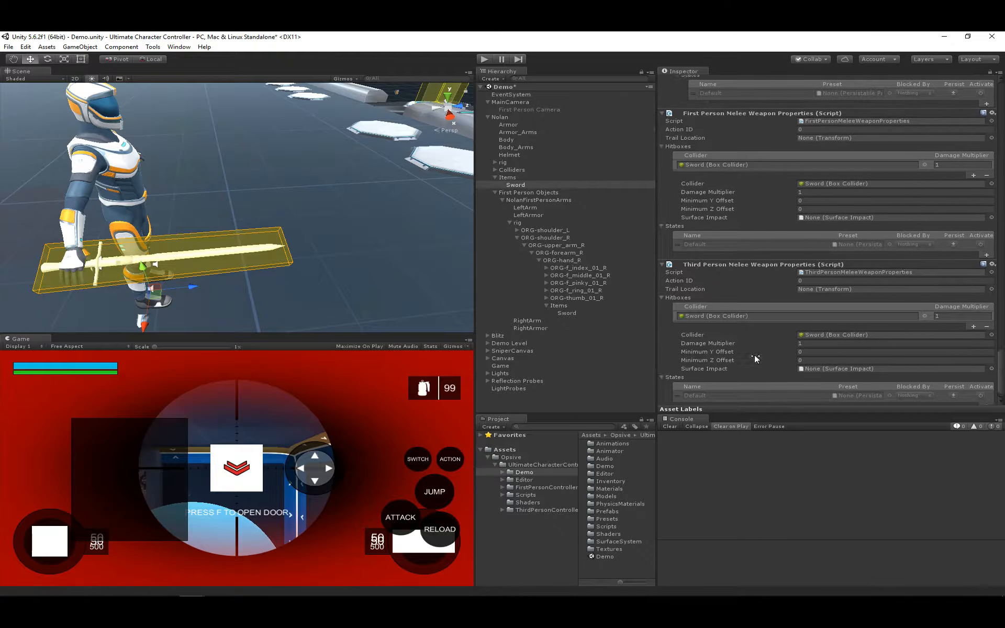
{"action": "scroll", "coordinate": [759, 340], "scroll_direction": "up", "scroll_amount": 3}
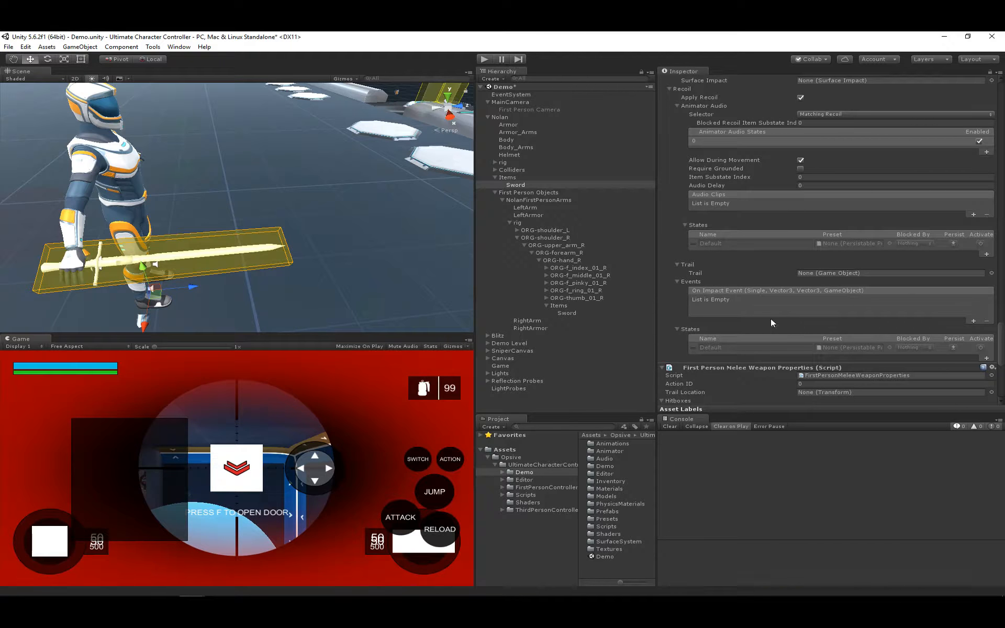
{"action": "left_click", "coordinate": [992, 272]}
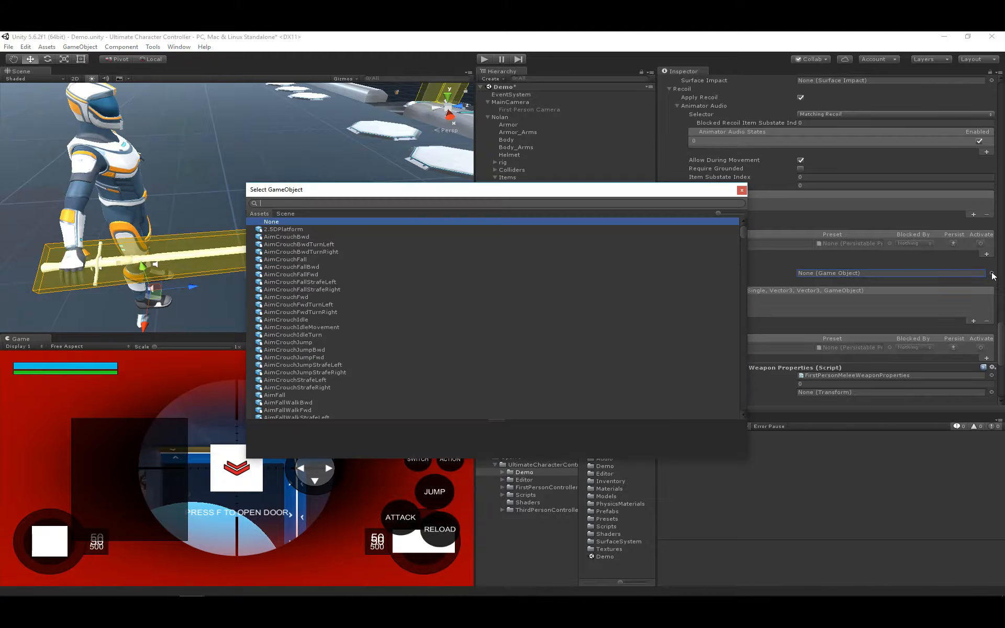
{"action": "type", "text": "tr"}
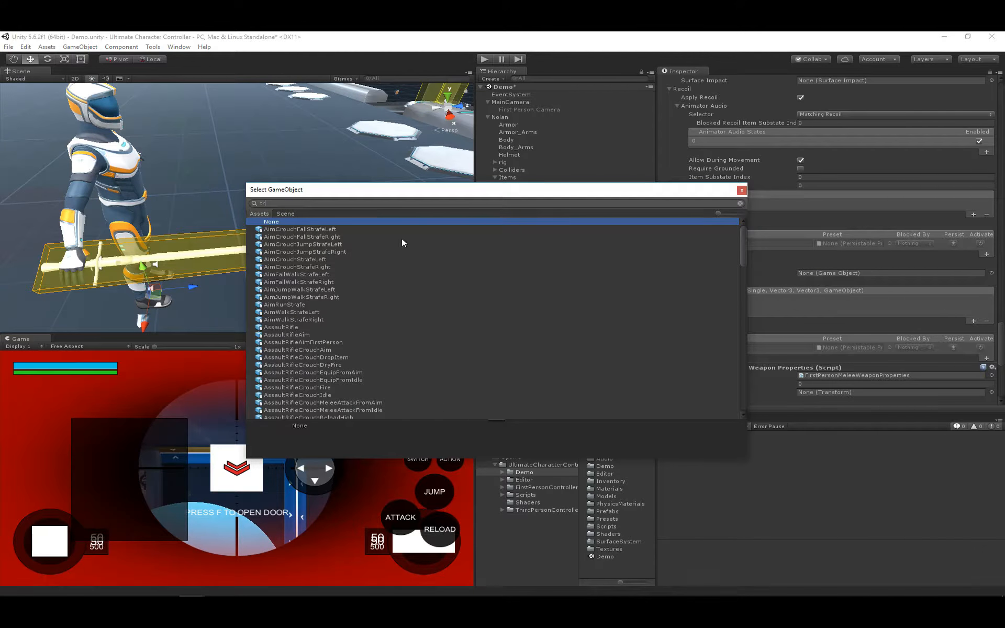
{"action": "type", "text": "ail"}
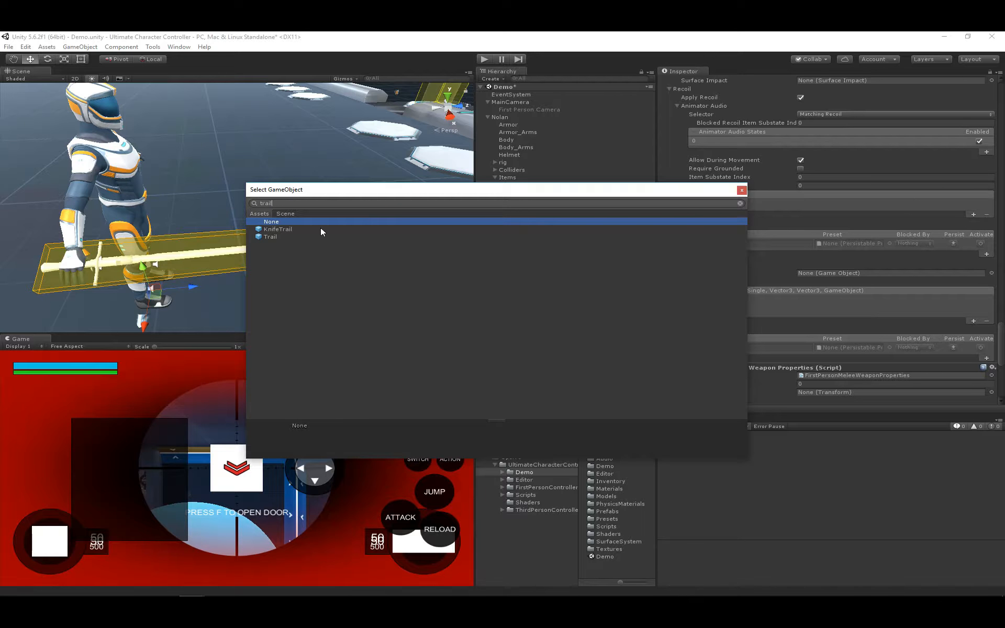
{"action": "double_click", "coordinate": [289, 237]}
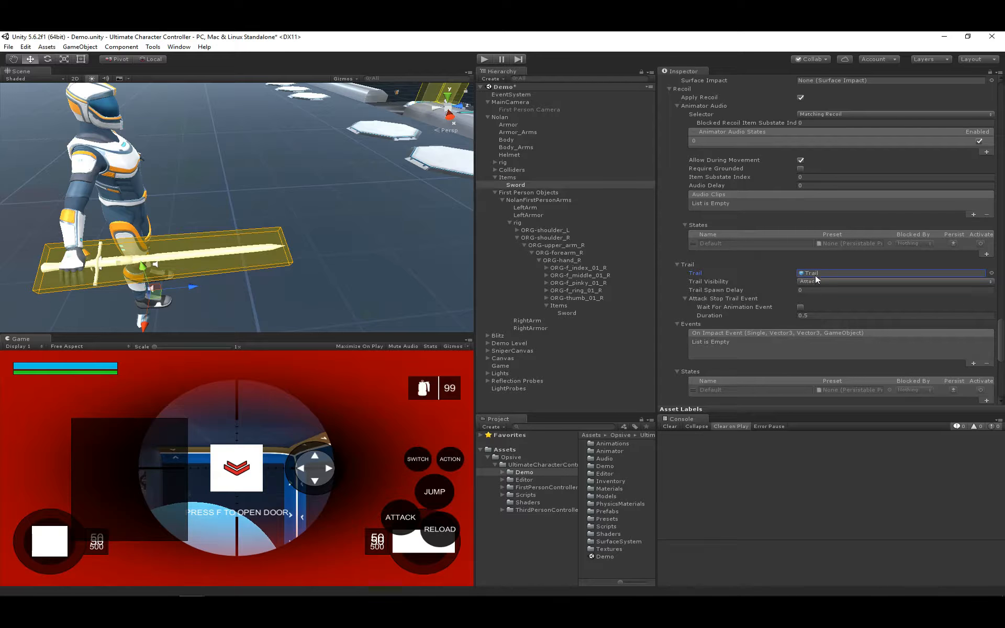
Step: Review the Melee Trail object type in the Object Manager's Object Builder and the Sword's Trail Visibility setting
{"action": "left_click", "coordinate": [153, 46]}
{"action": "mouse_move", "coordinate": [173, 58]}
{"action": "mouse_move", "coordinate": [262, 58]}
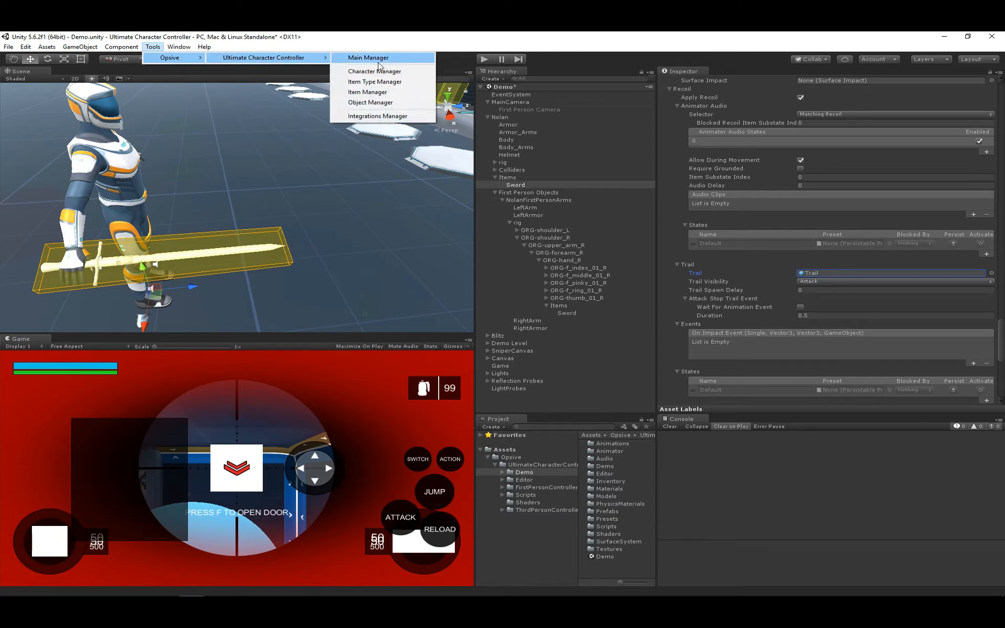
{"action": "left_click", "coordinate": [381, 104]}
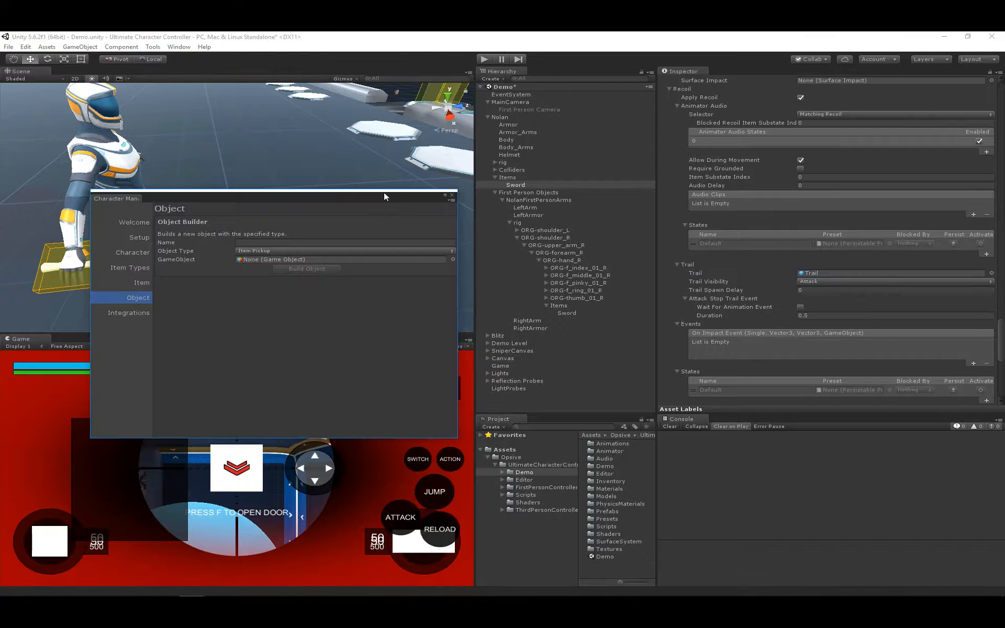
{"action": "left_click", "coordinate": [269, 251]}
{"action": "left_click", "coordinate": [283, 333]}
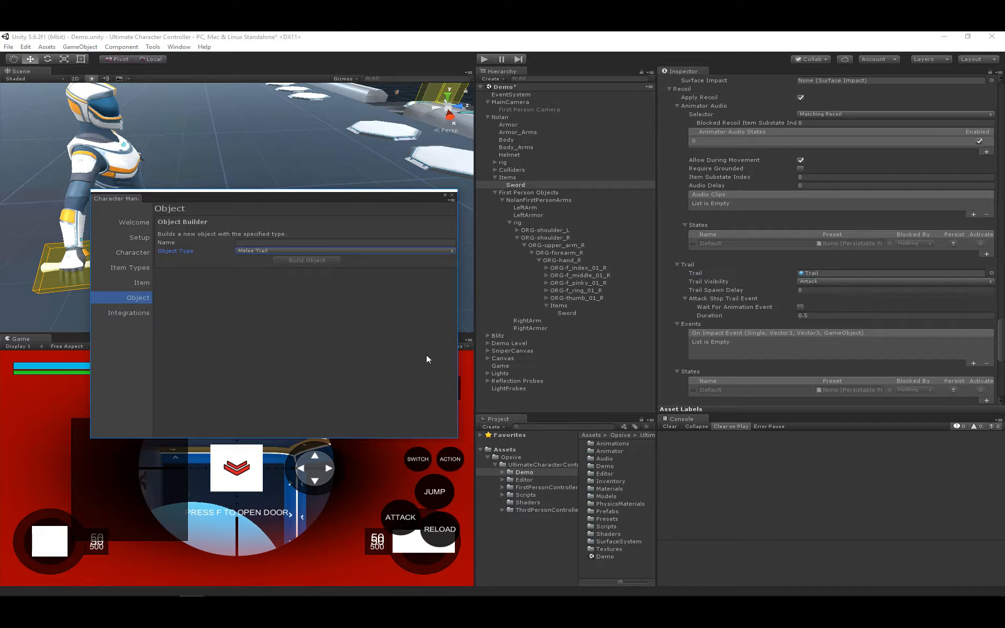
{"action": "left_click", "coordinate": [451, 195]}
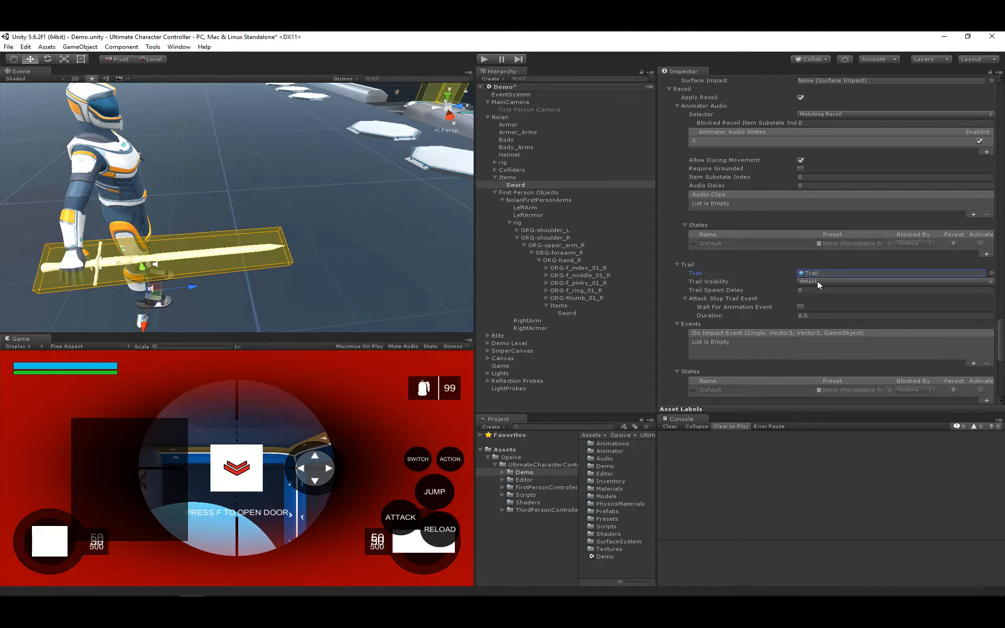
{"action": "left_click", "coordinate": [738, 282]}
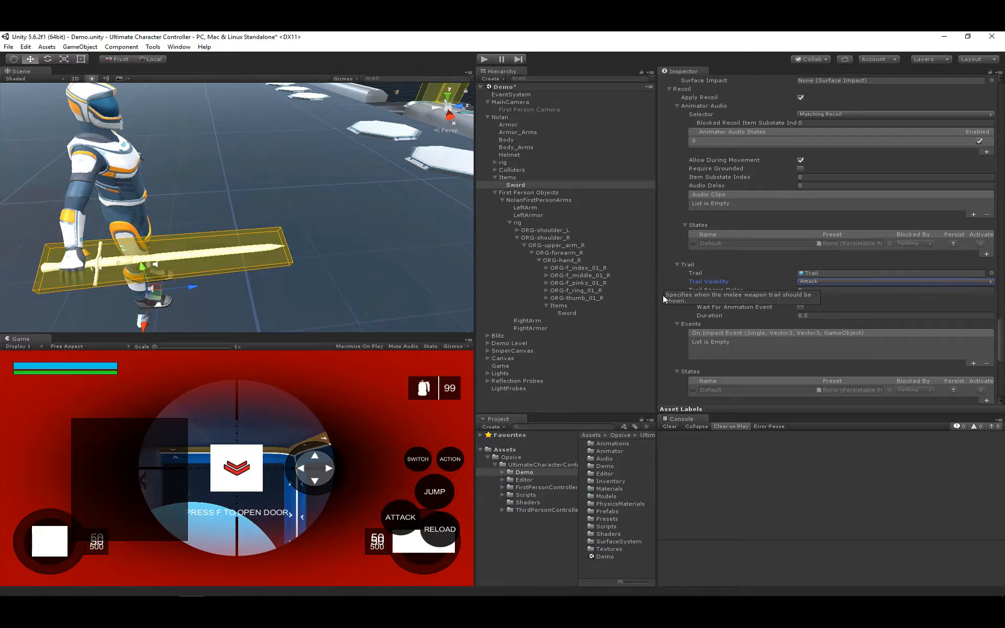
Step: Add an empty child object named Trail to the first-person Sword and set its Y position to -0.95
{"action": "left_click", "coordinate": [573, 315]}
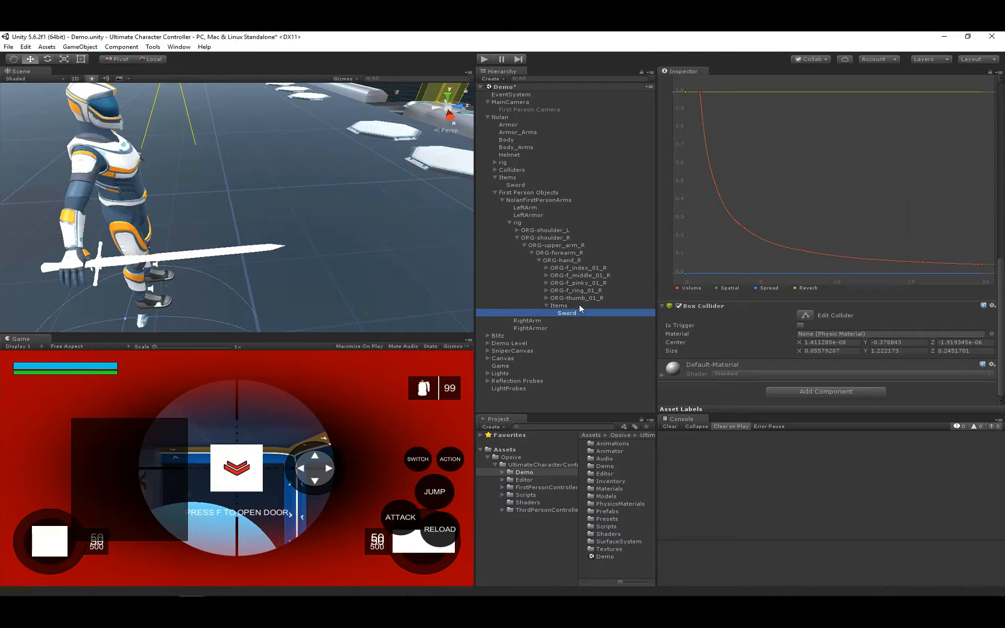
{"action": "left_click", "coordinate": [80, 46]}
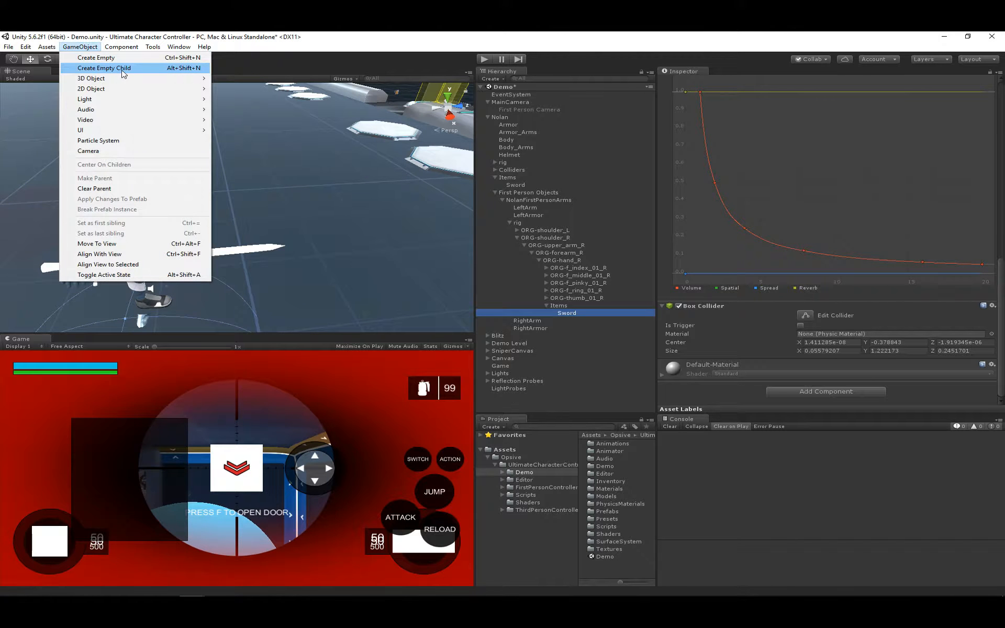
{"action": "left_click", "coordinate": [124, 69]}
{"action": "left_click", "coordinate": [742, 82]}
{"action": "type", "text": "T"}
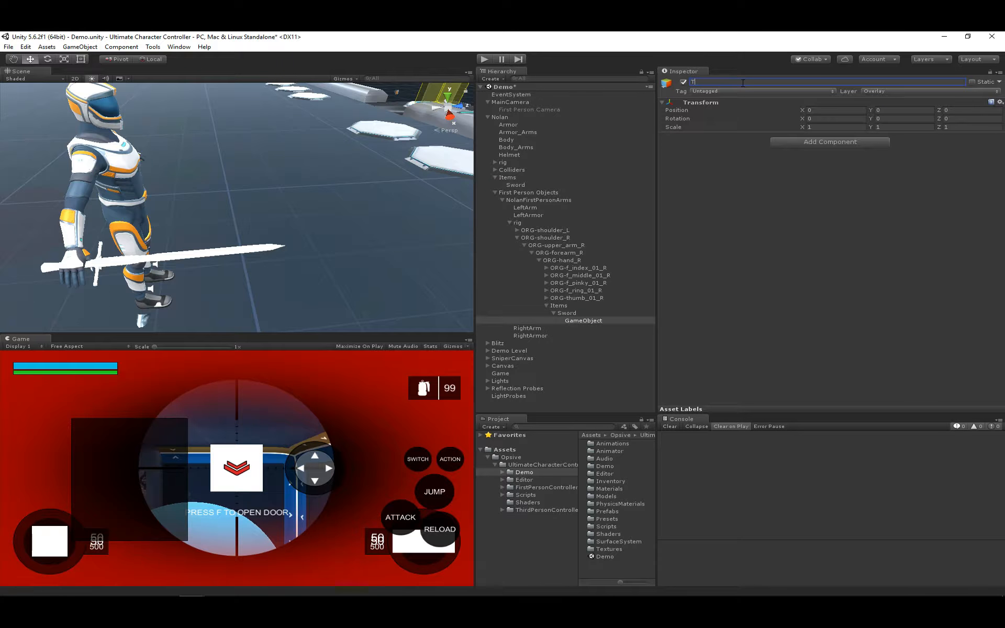
{"action": "type", "text": "rail"}
{"action": "key", "text": "Return"}
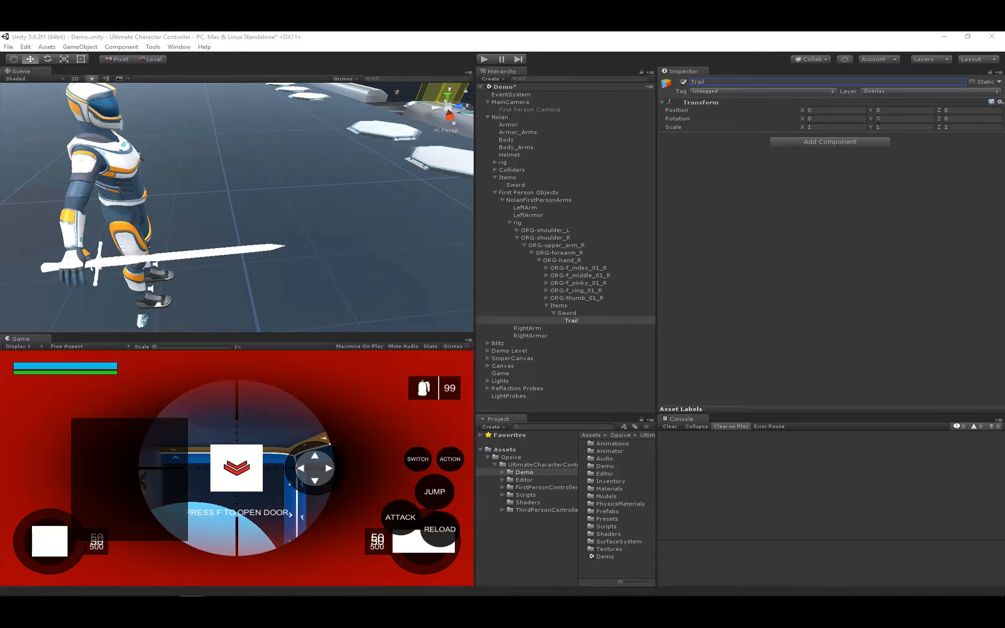
{"action": "left_click", "coordinate": [899, 109]}
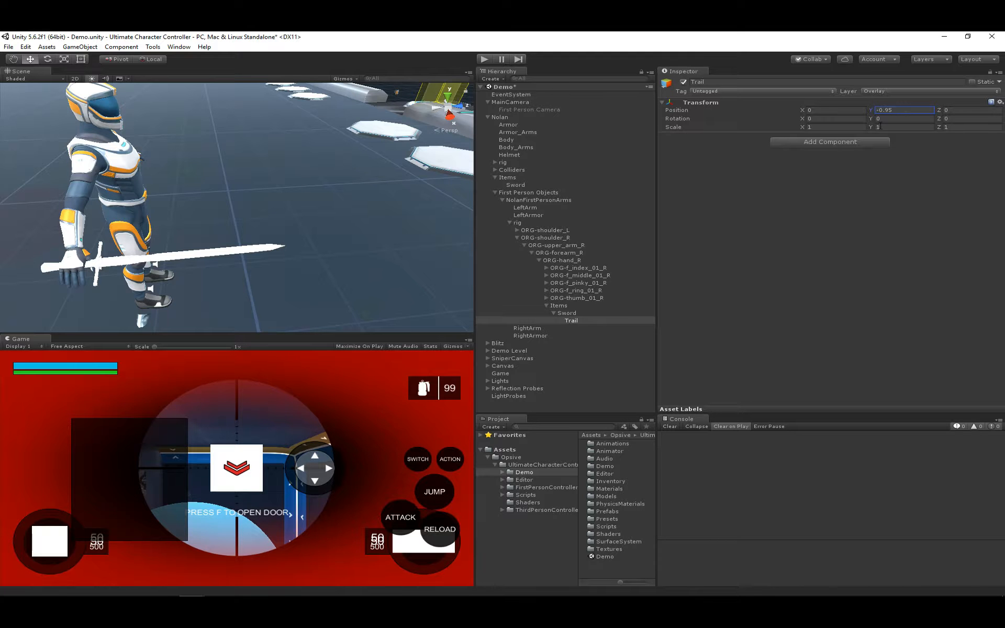
{"action": "left_click", "coordinate": [573, 321]}
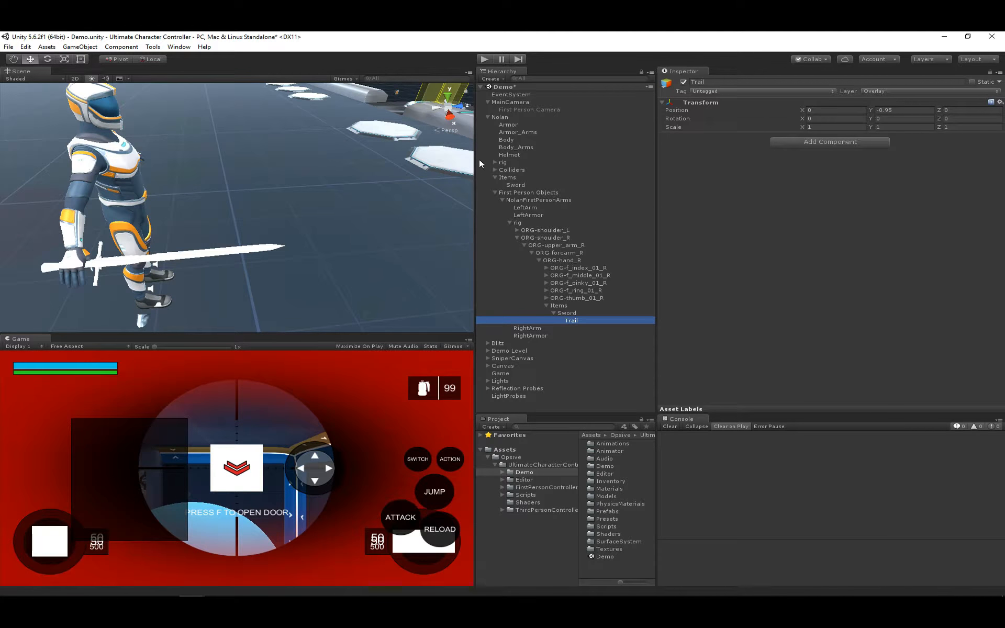
Step: Add an empty child object named Trail to the third-person Sword in Nolan's right hand and set its Y position to -0.95
{"action": "left_click", "coordinate": [170, 257]}
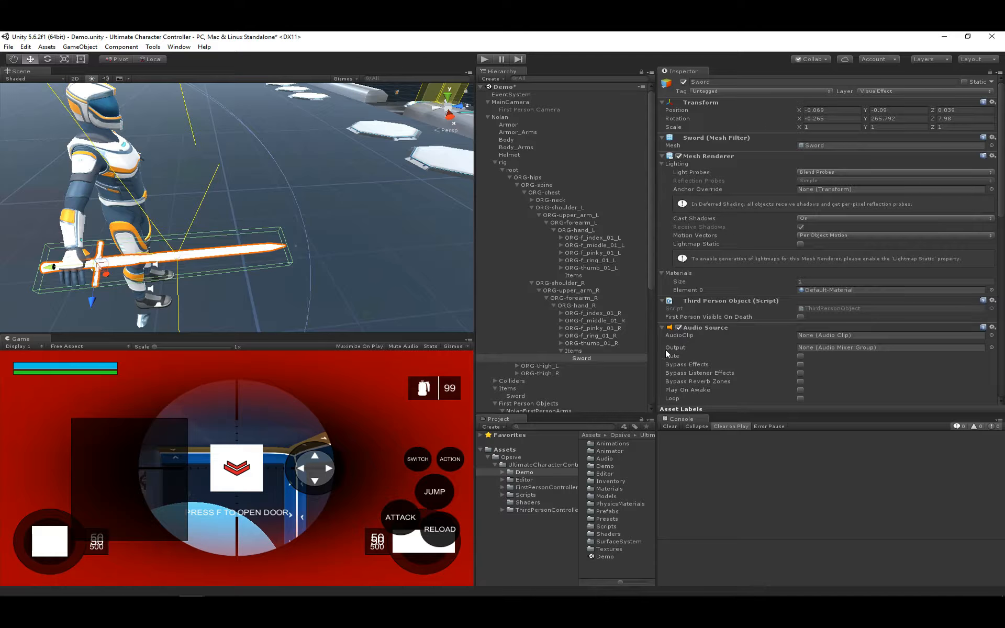
{"action": "left_click", "coordinate": [81, 46]}
{"action": "left_click", "coordinate": [99, 69]}
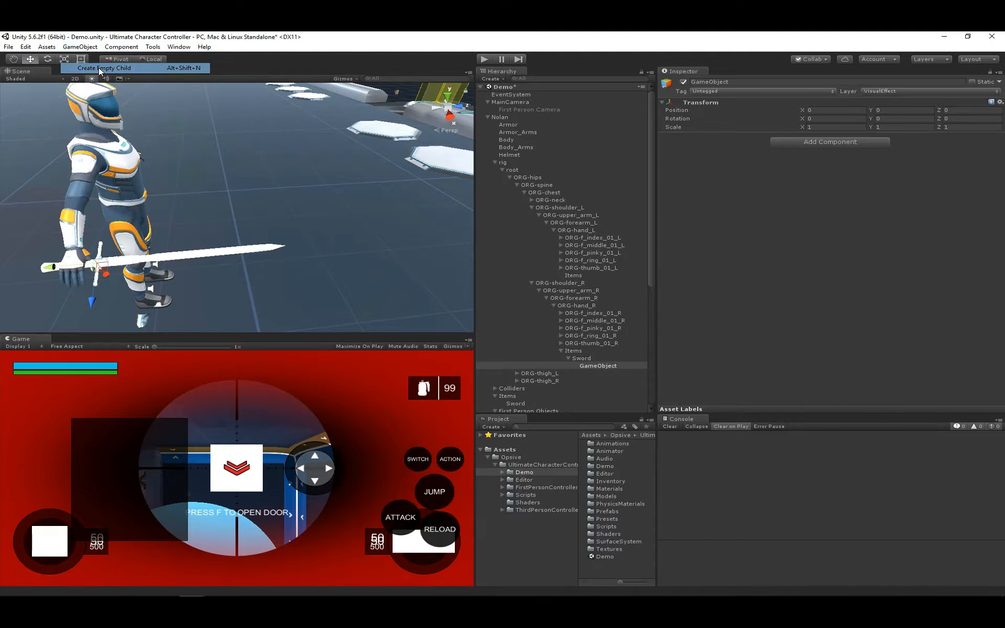
{"action": "left_click", "coordinate": [599, 365]}
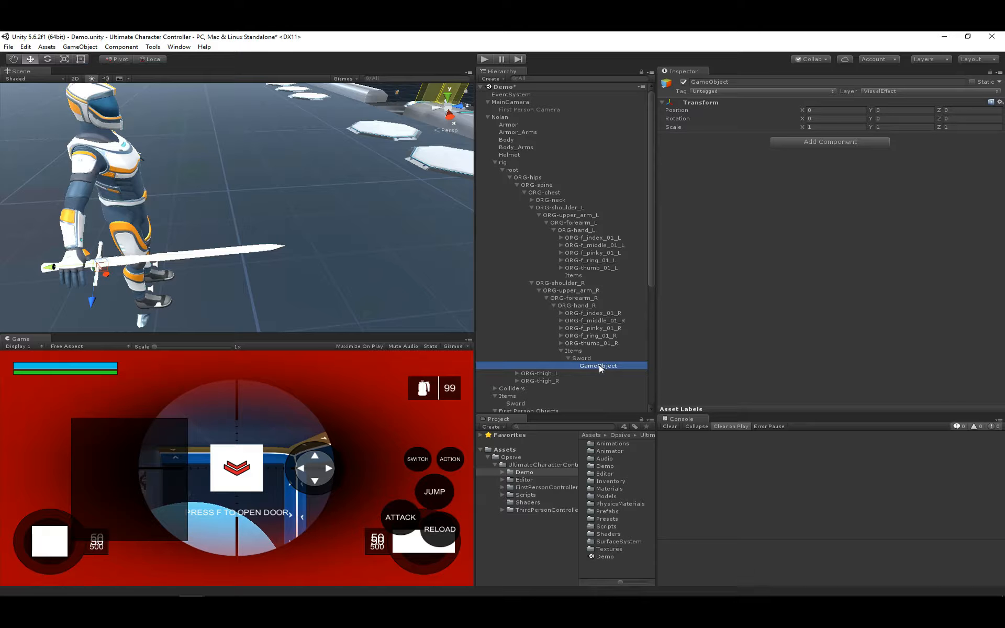
{"action": "type", "text": "Trail"}
{"action": "key", "text": "Return"}
{"action": "left_click", "coordinate": [896, 111]}
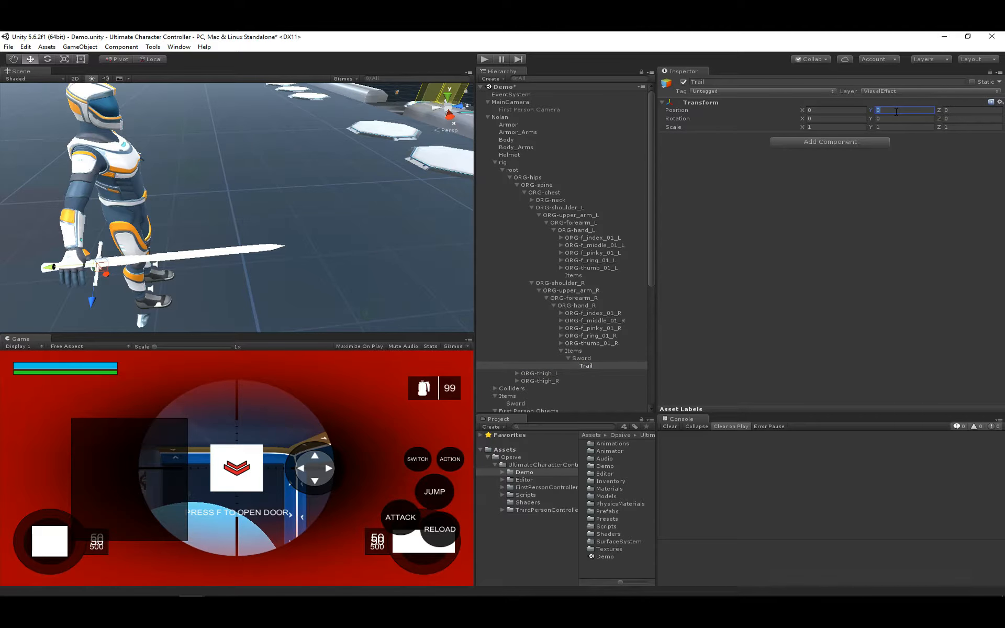
{"action": "type", "text": "-0.95"}
Step: Assign the first-person Sword's Trail object as the Trail Location in the Sword item's First Person Melee Weapon Properties
{"action": "left_click", "coordinate": [501, 118]}
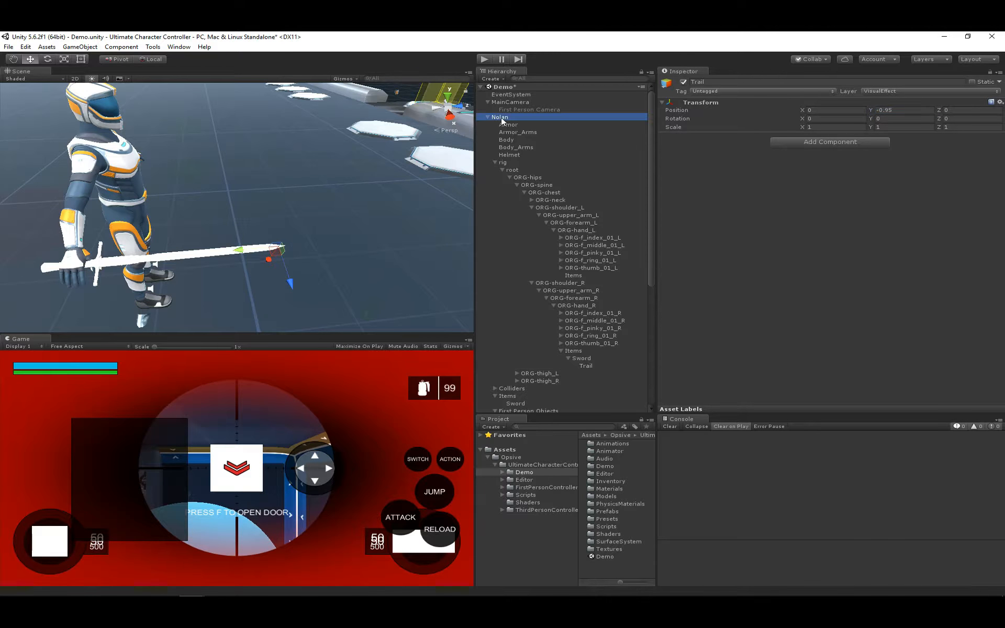
{"action": "scroll", "coordinate": [838, 278], "scroll_direction": "down", "scroll_amount": 10}
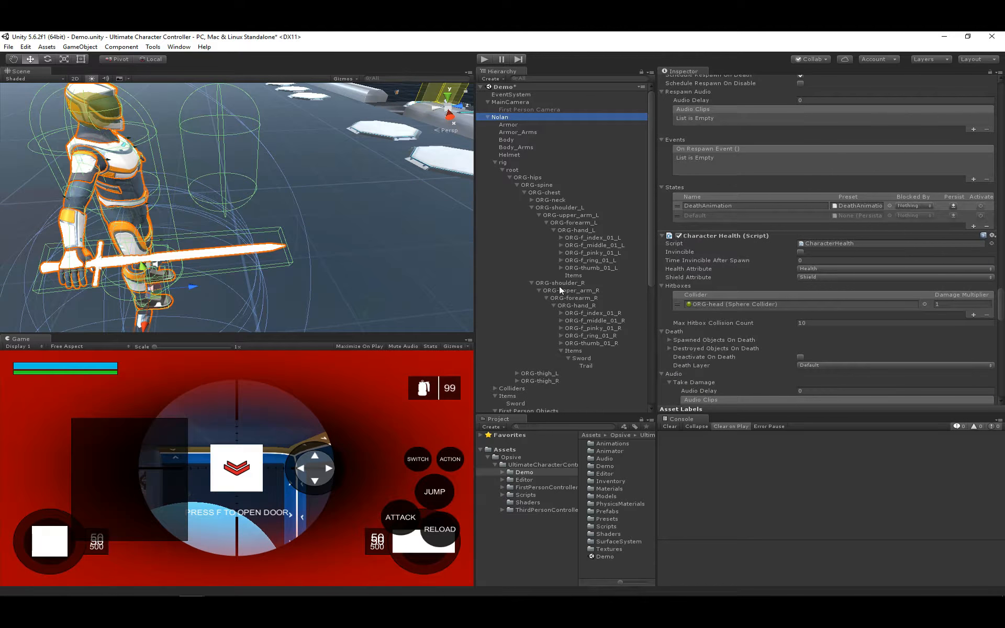
{"action": "left_click", "coordinate": [565, 291]}
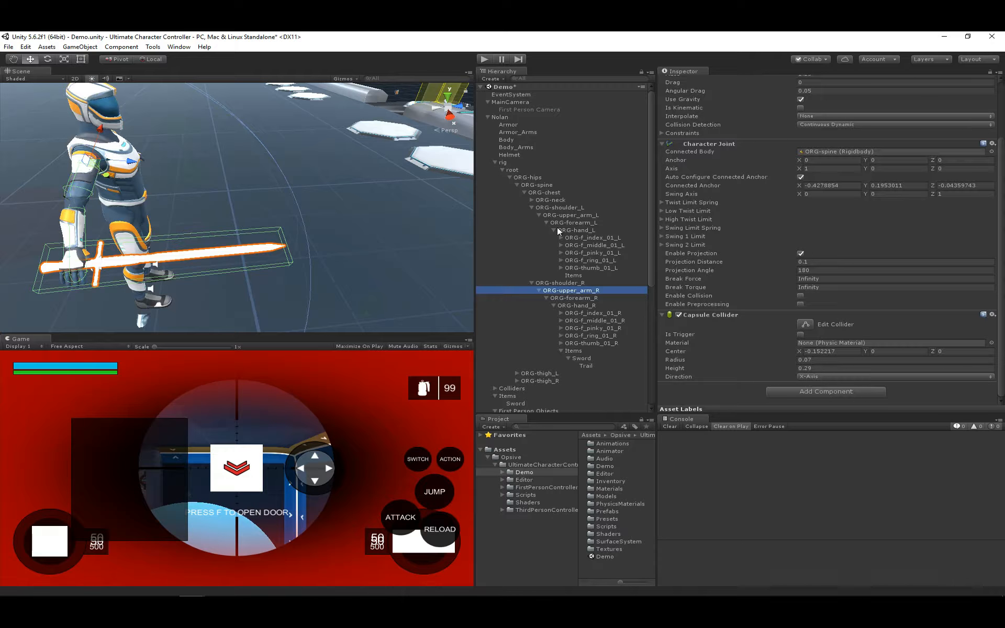
{"action": "scroll", "coordinate": [530, 378], "scroll_direction": "down", "scroll_amount": 3}
{"action": "left_click", "coordinate": [518, 348]}
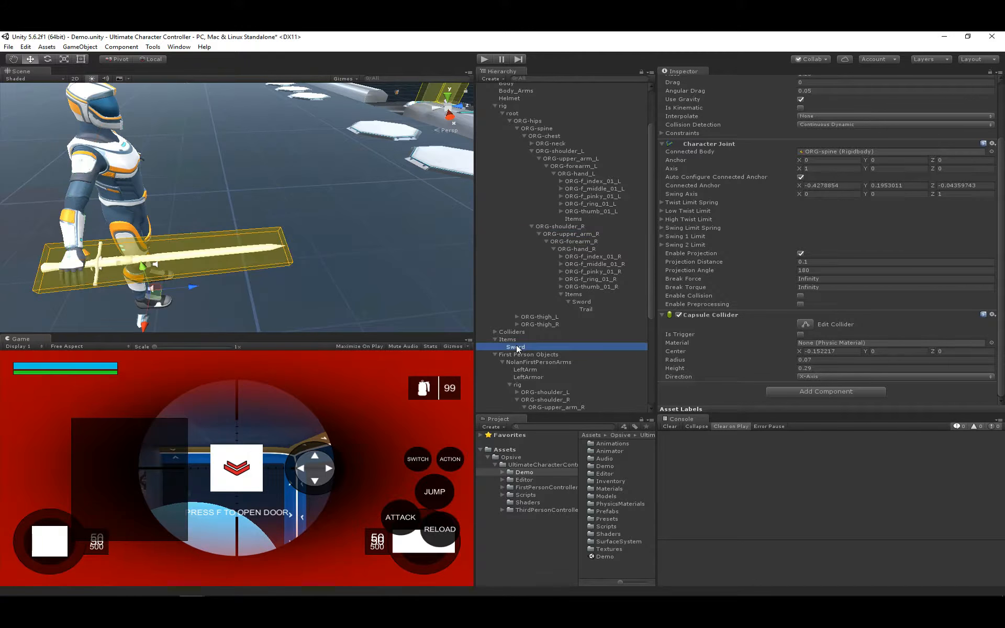
{"action": "scroll", "coordinate": [822, 347], "scroll_direction": "down", "scroll_amount": 15}
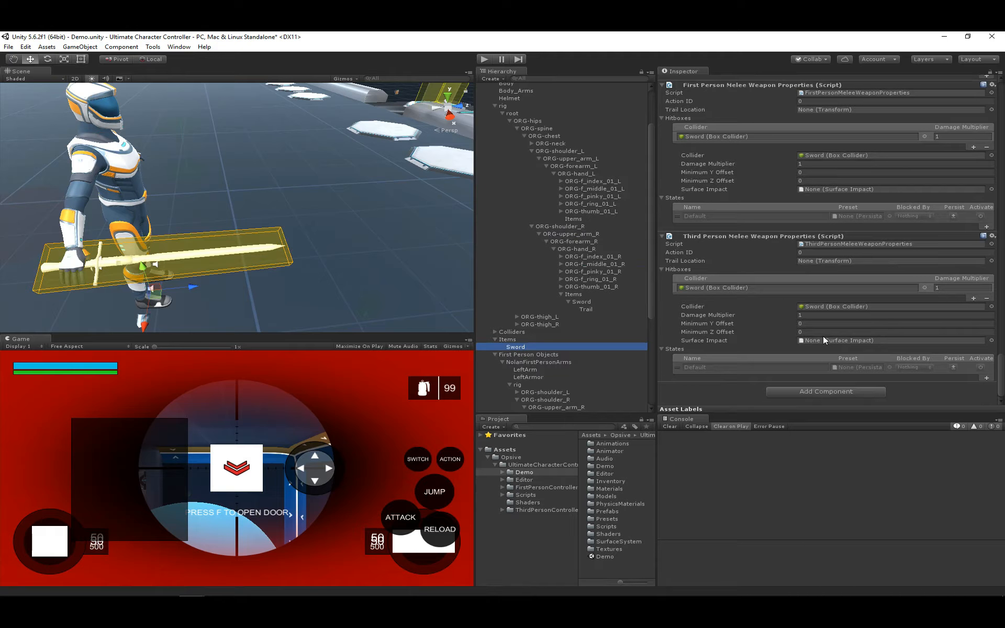
{"action": "scroll", "coordinate": [824, 340], "scroll_direction": "up", "scroll_amount": 3}
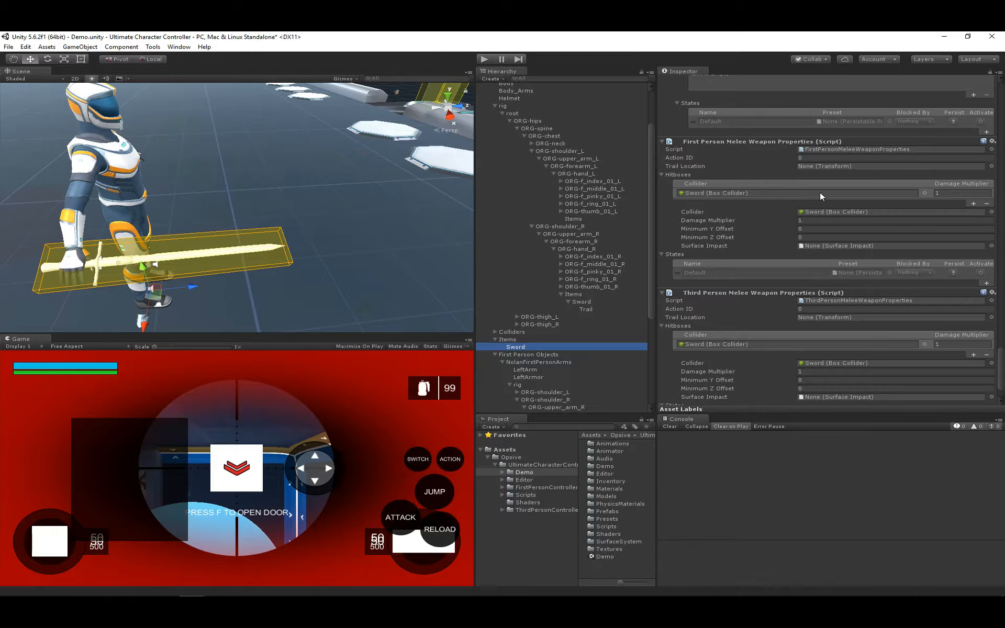
{"action": "left_click", "coordinate": [684, 167]}
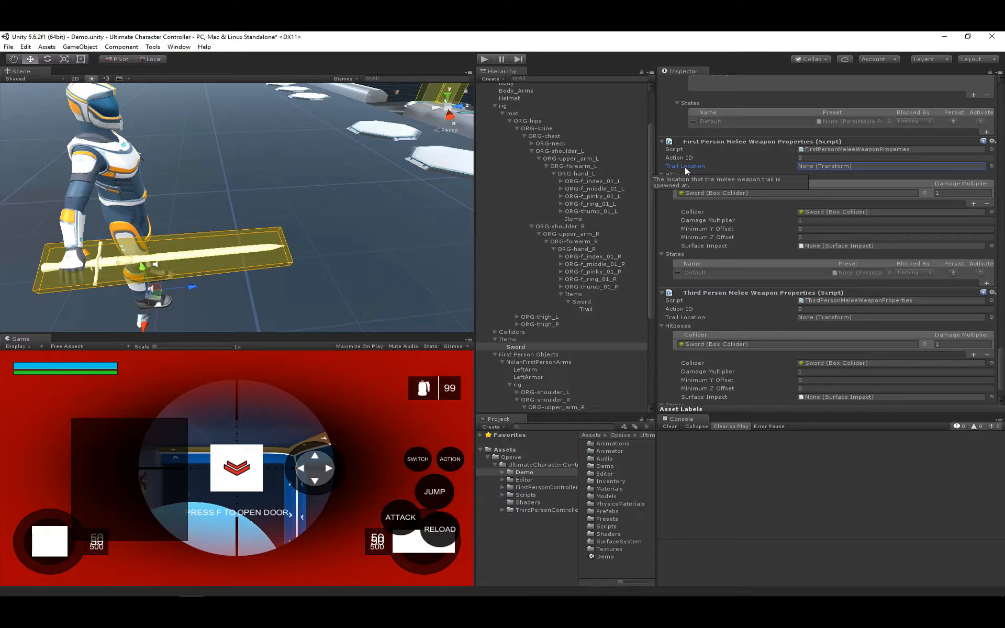
{"action": "scroll", "coordinate": [523, 259], "scroll_direction": "up", "scroll_amount": 3}
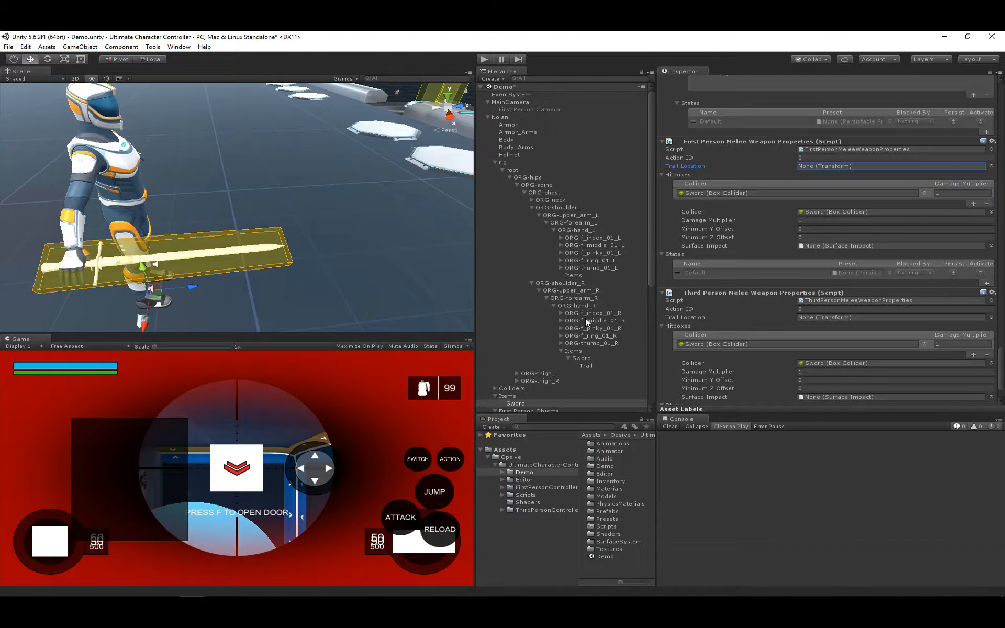
{"action": "scroll", "coordinate": [586, 322], "scroll_direction": "down", "scroll_amount": 10}
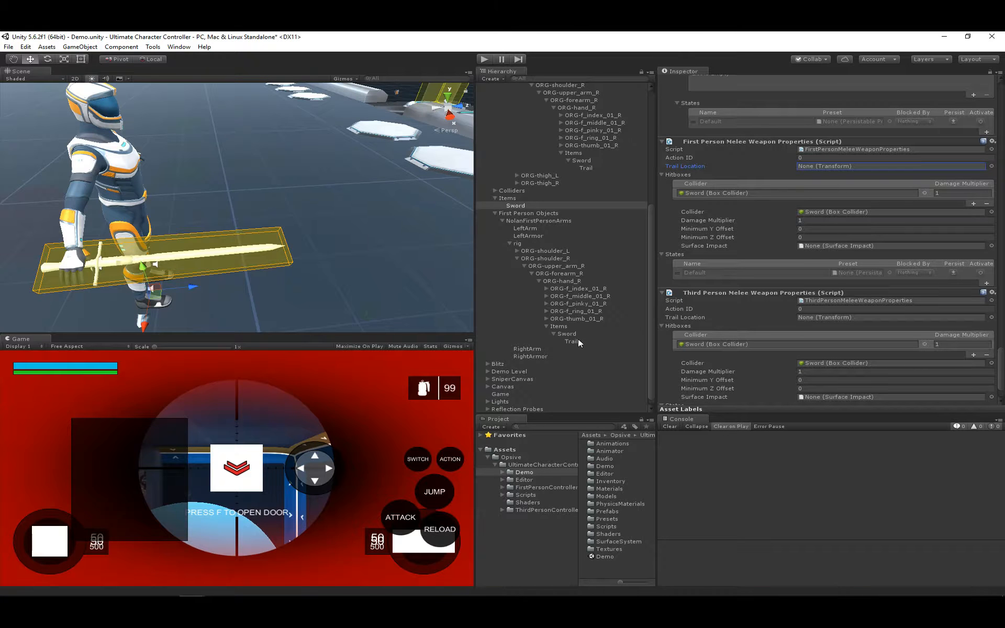
{"action": "left_click_drag", "start_coordinate": [578, 342], "coordinate": [864, 167]}
Step: Assign the third-person Sword's Trail object as the Trail Location in the Third Person Melee Weapon Properties
{"action": "scroll", "coordinate": [761, 310], "scroll_direction": "down", "scroll_amount": 1}
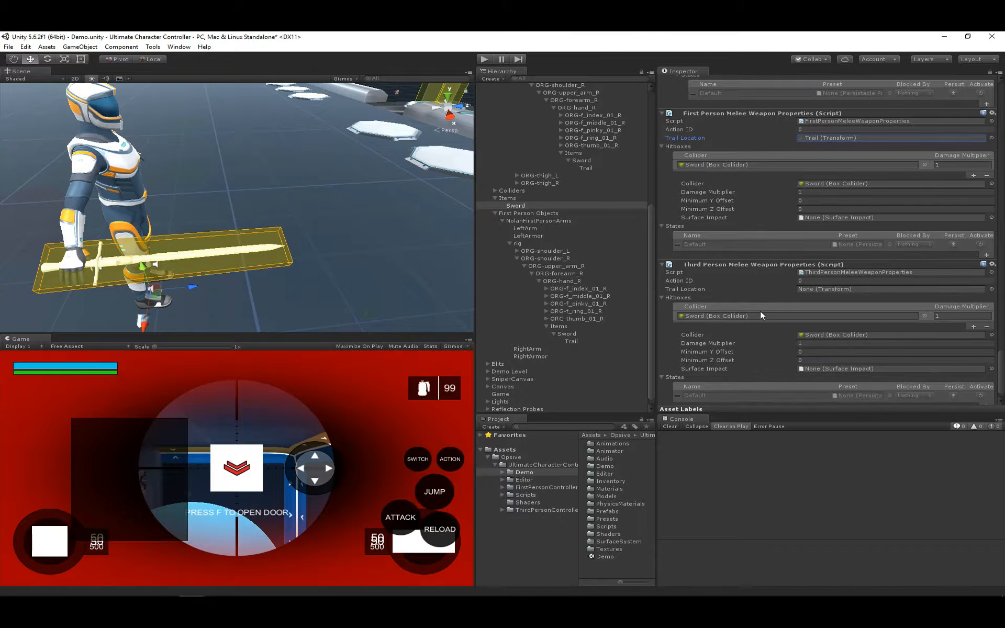
{"action": "scroll", "coordinate": [760, 310], "scroll_direction": "down", "scroll_amount": 1}
{"action": "left_click_drag", "start_coordinate": [587, 169], "coordinate": [831, 263]}
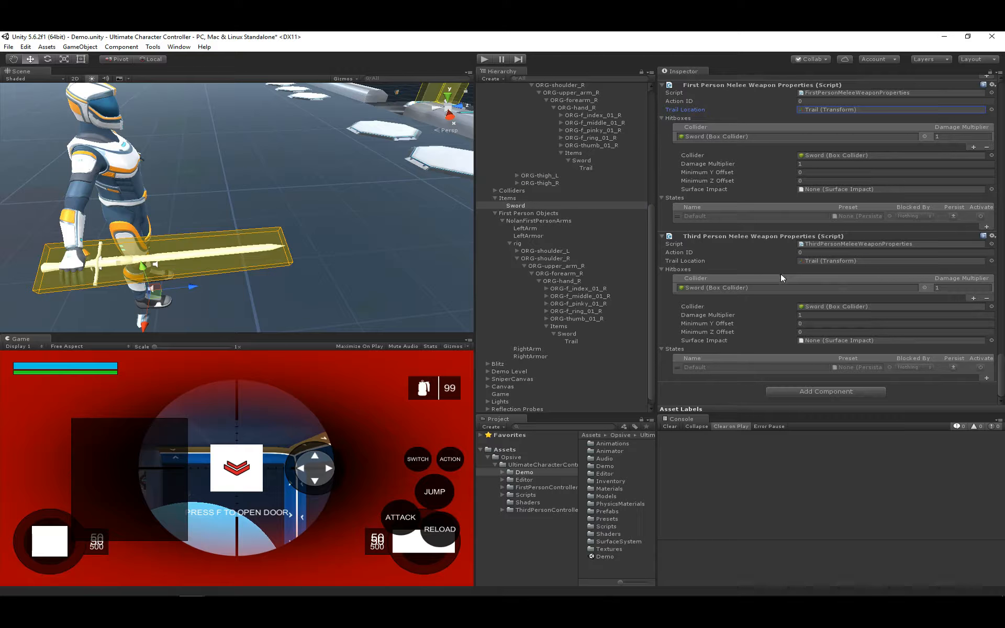
Step: Play-test the Sword's attack trail in first person, switch to the third-person view and attack again
{"action": "left_click", "coordinate": [486, 58]}
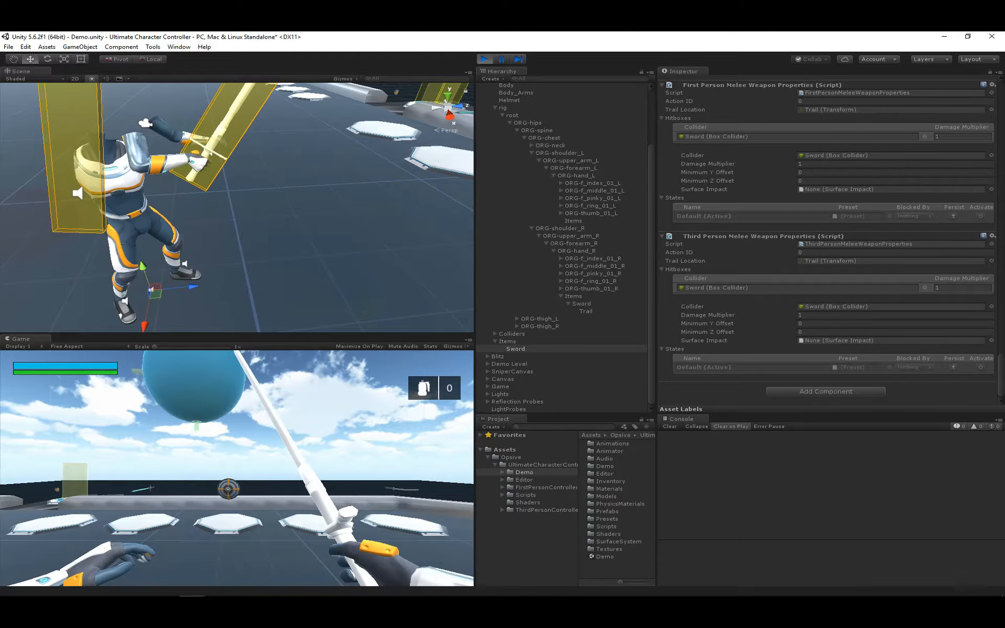
{"action": "left_click", "coordinate": [236, 469]}
{"action": "left_click", "coordinate": [236, 468]}
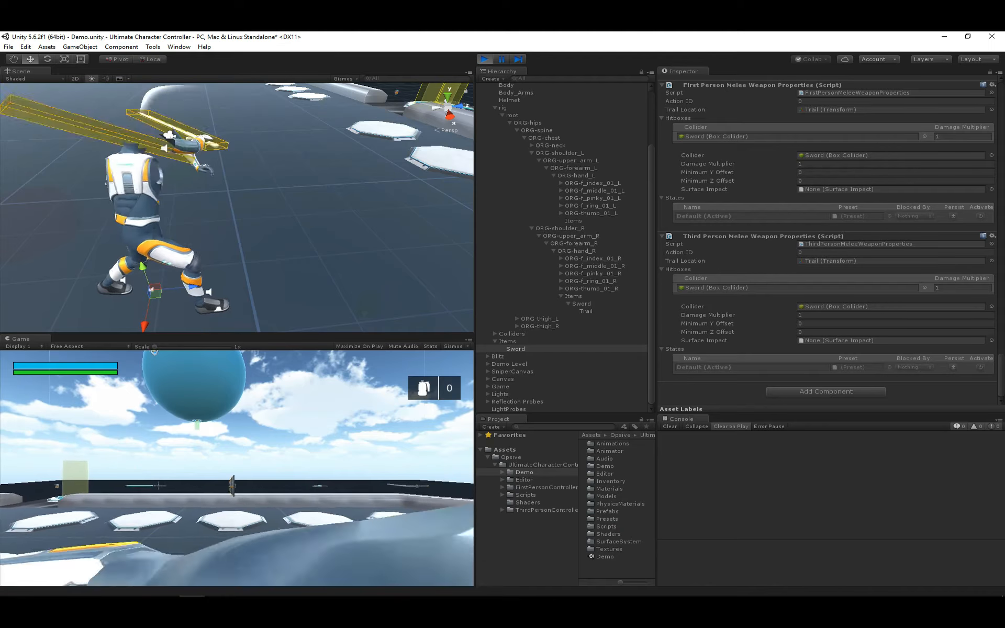
{"action": "left_click", "coordinate": [236, 469]}
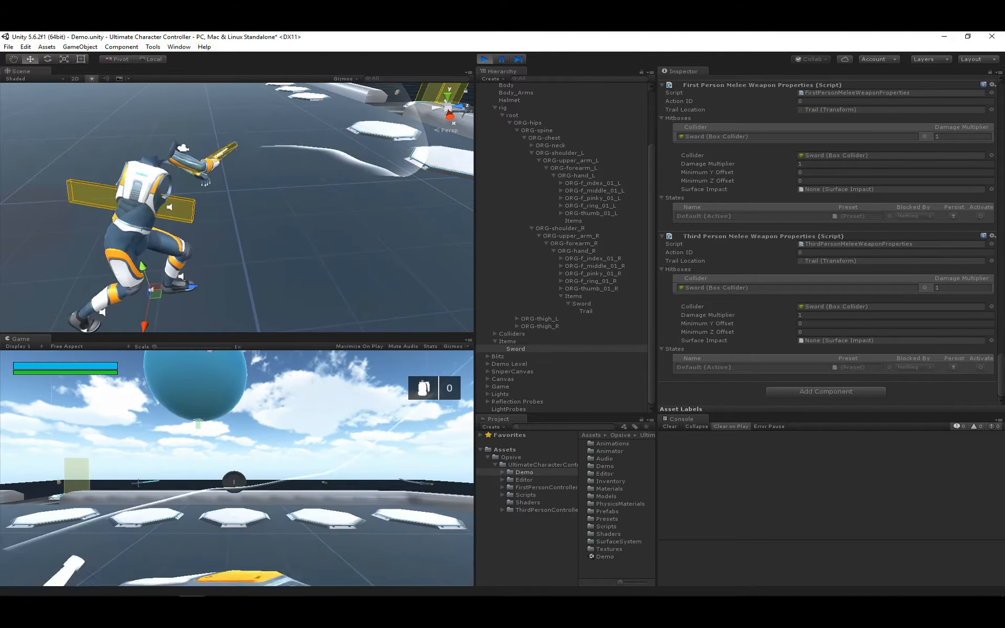
{"action": "key", "text": "v"}
{"action": "left_click", "coordinate": [237, 469]}
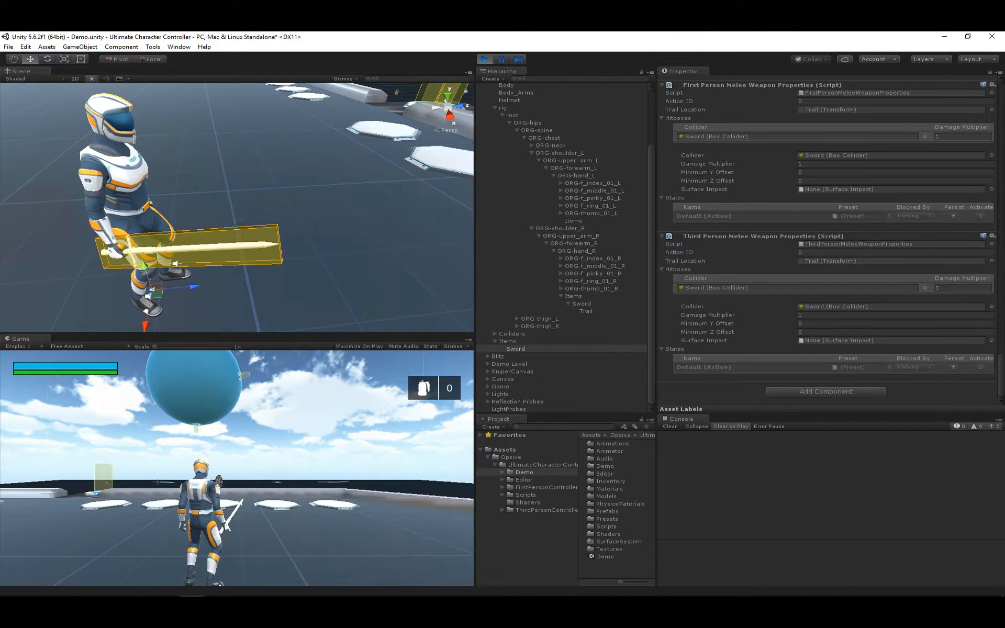
{"action": "left_click", "coordinate": [237, 468]}
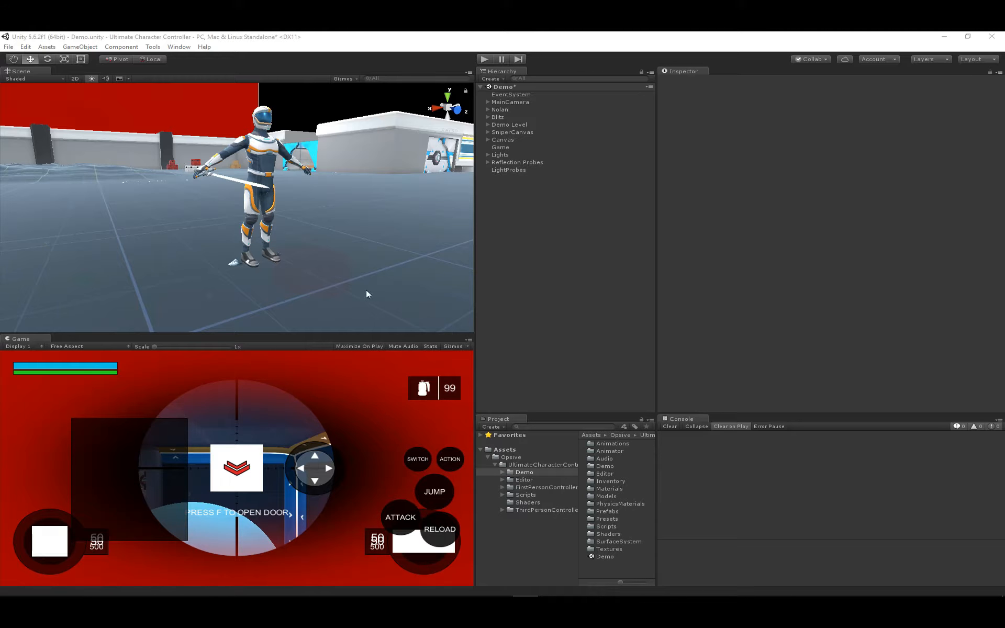
Step: Name the new item Body in the Item Manager and set its Item Type to Body
{"action": "left_click_drag", "start_coordinate": [0, 216], "coordinate": [532, 199]}
{"action": "left_click", "coordinate": [522, 247]}
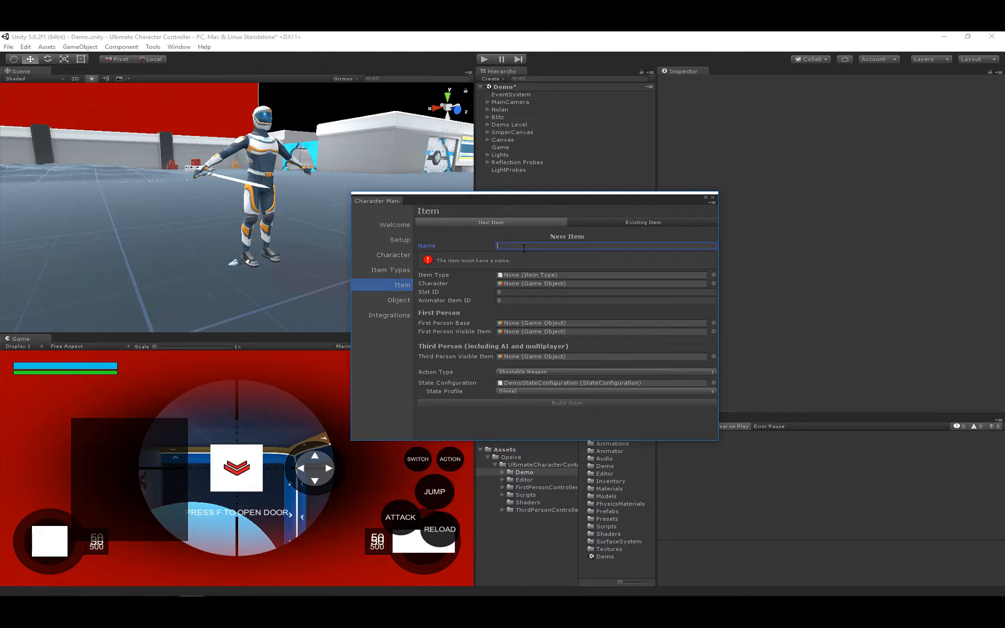
{"action": "type", "text": "BO"}
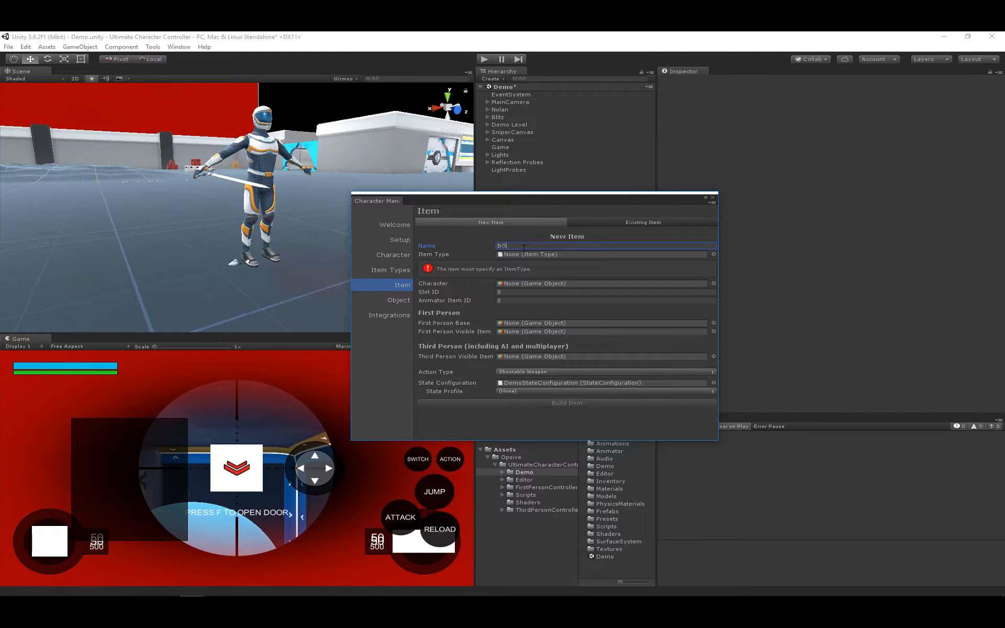
{"action": "key", "text": "BackSpace"}
{"action": "type", "text": "ody"}
{"action": "left_click", "coordinate": [713, 255]}
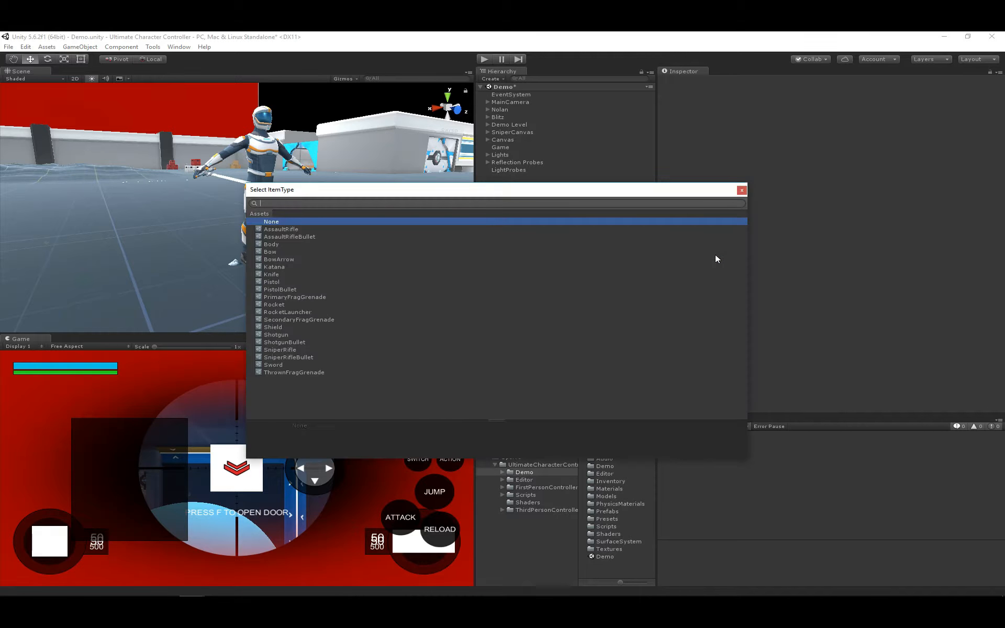
{"action": "double_click", "coordinate": [283, 244]}
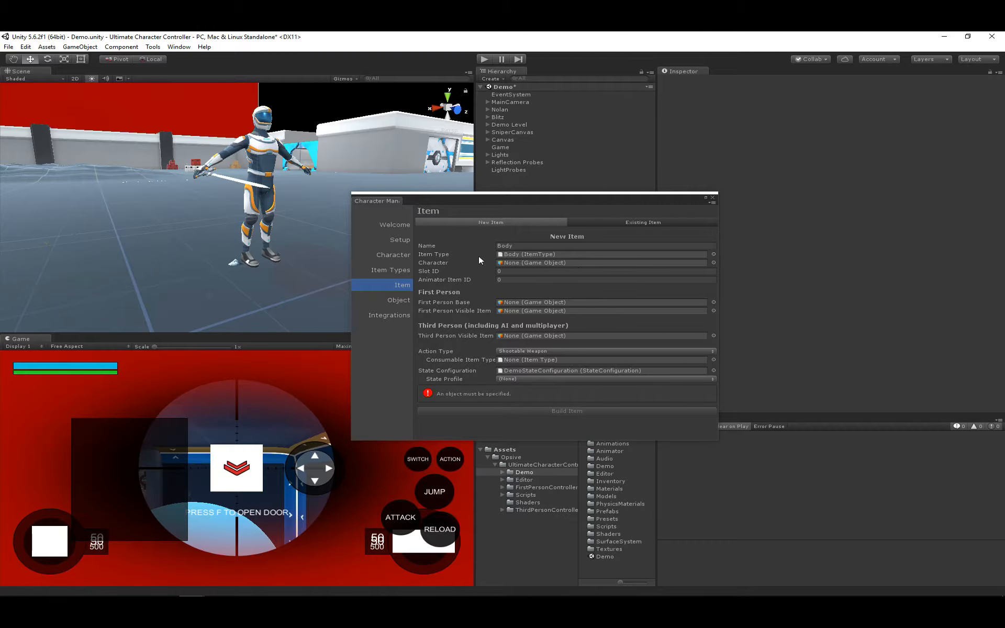
Step: Assign Nolan as the Body item's Character and set the Animator Item ID to 21
{"action": "left_click_drag", "start_coordinate": [501, 110], "coordinate": [545, 262]}
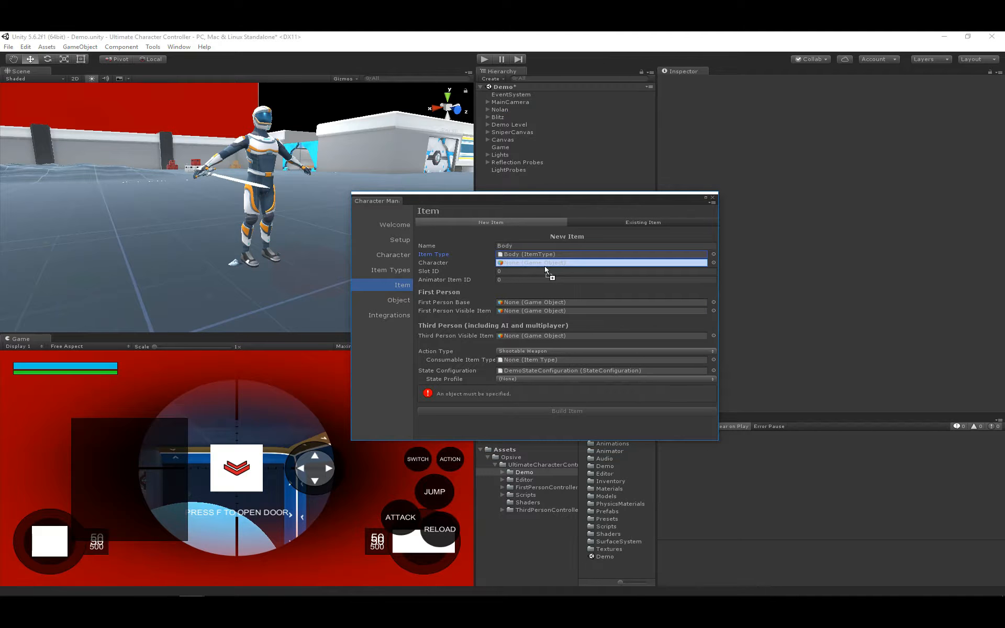
{"action": "left_click", "coordinate": [531, 281]}
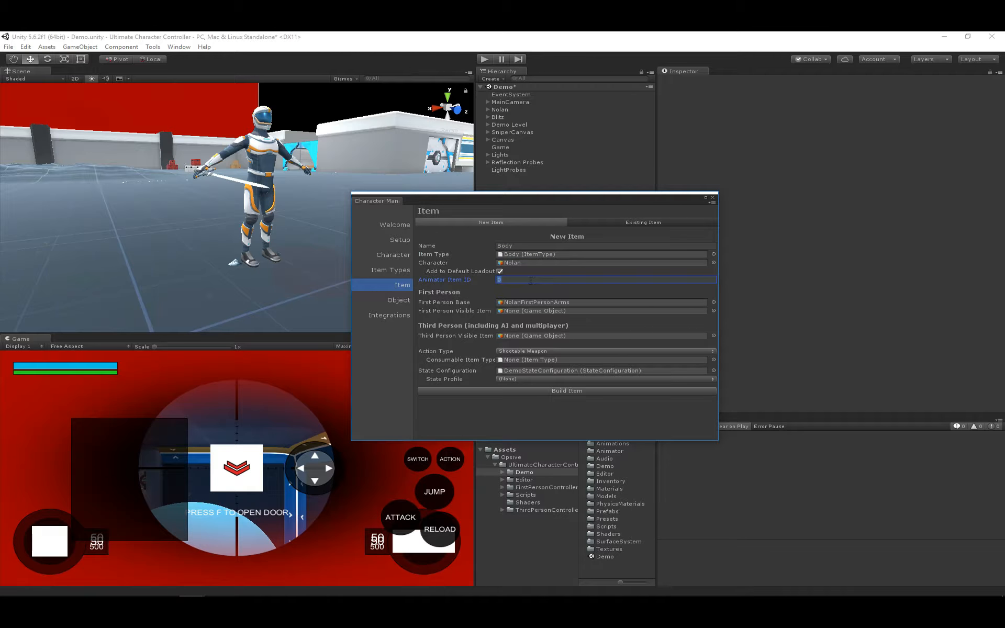
{"action": "type", "text": "21"}
{"action": "left_click", "coordinate": [459, 301]}
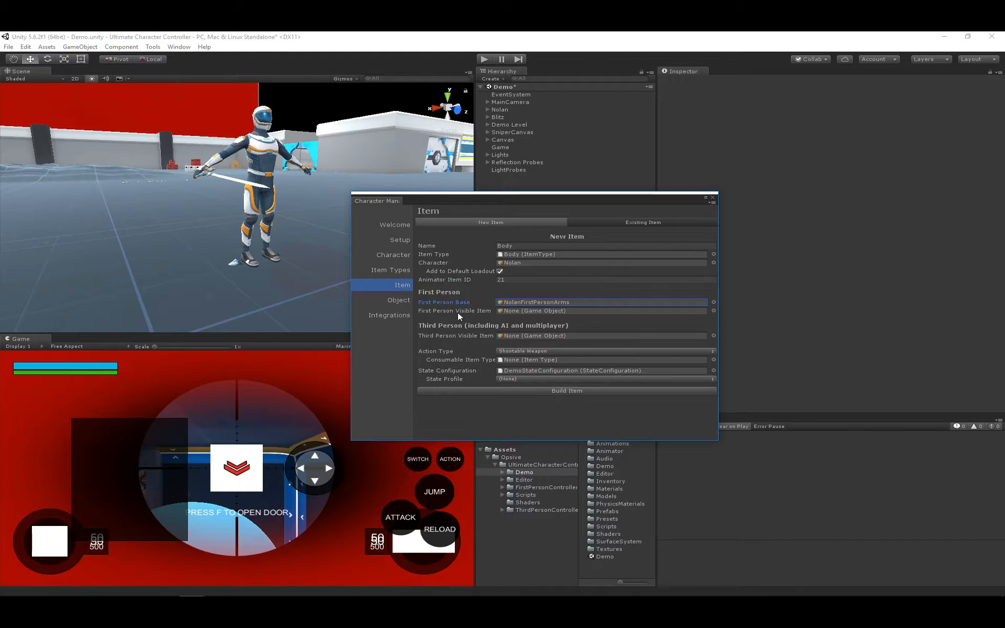
{"action": "left_click", "coordinate": [457, 312]}
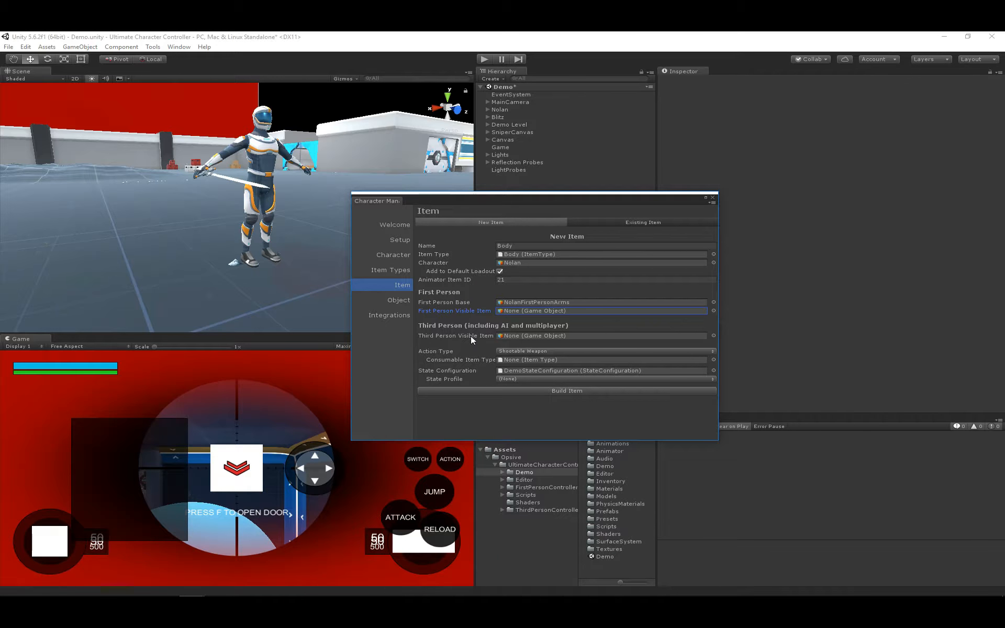
{"action": "left_click", "coordinate": [471, 336]}
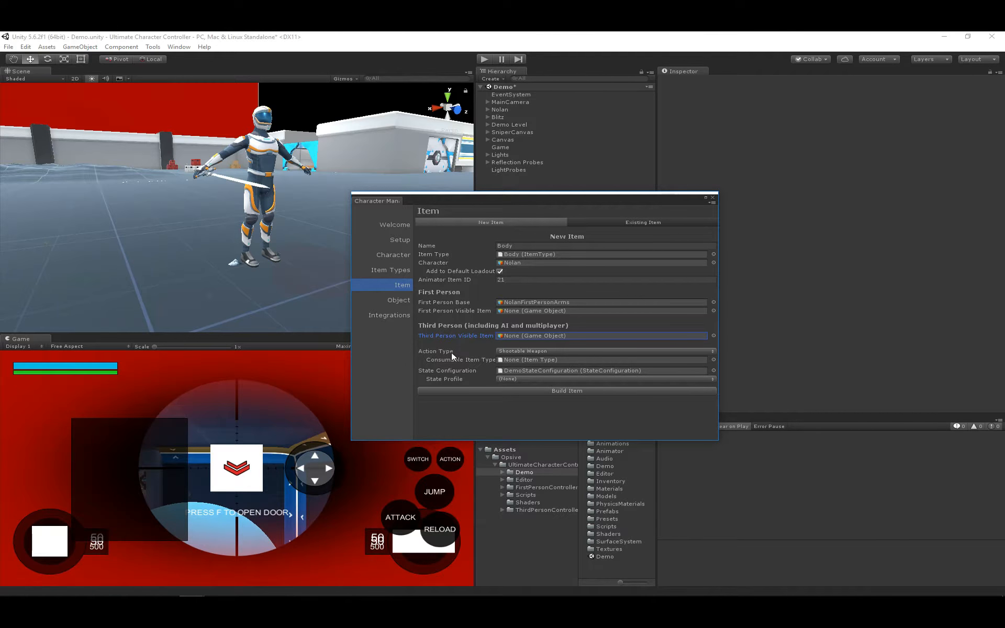
Step: Set the Body item's Action Type to Melee Weapon and build the item
{"action": "left_click", "coordinate": [512, 351]}
{"action": "left_click", "coordinate": [535, 374]}
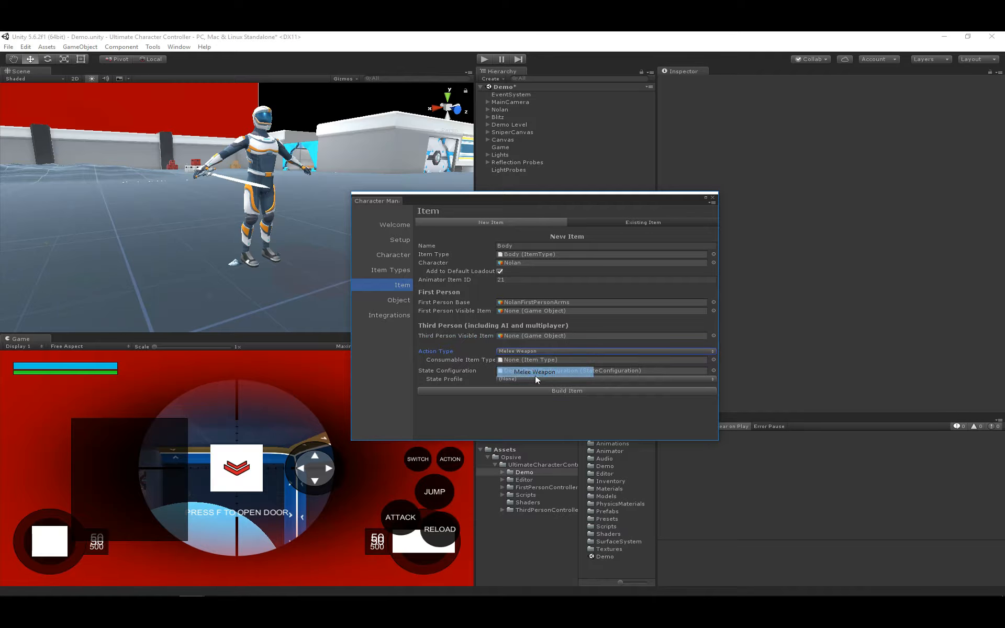
{"action": "left_click", "coordinate": [466, 361]}
{"action": "left_click", "coordinate": [455, 367]}
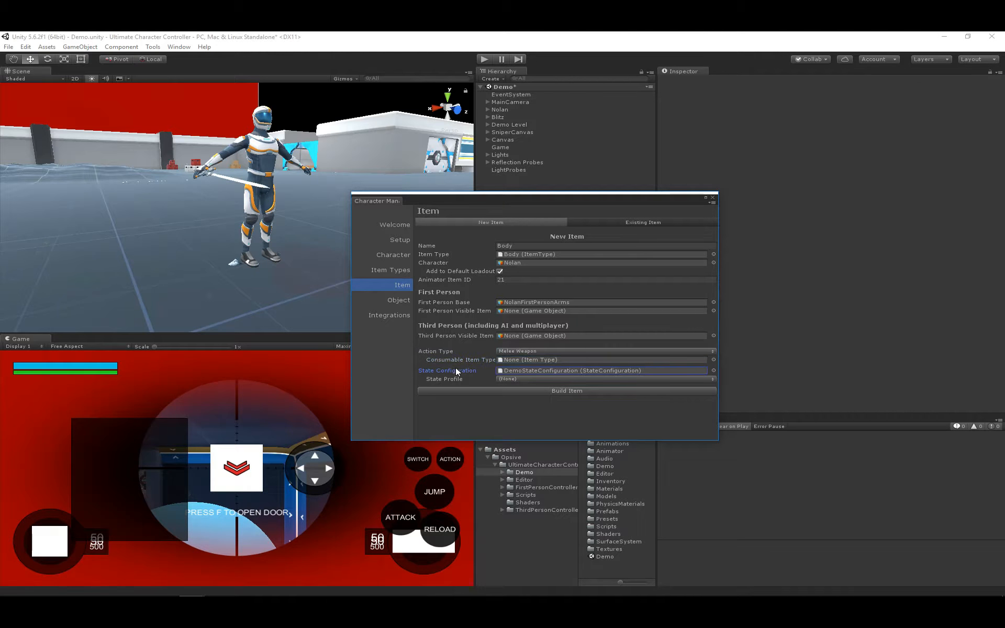
{"action": "left_click", "coordinate": [450, 377]}
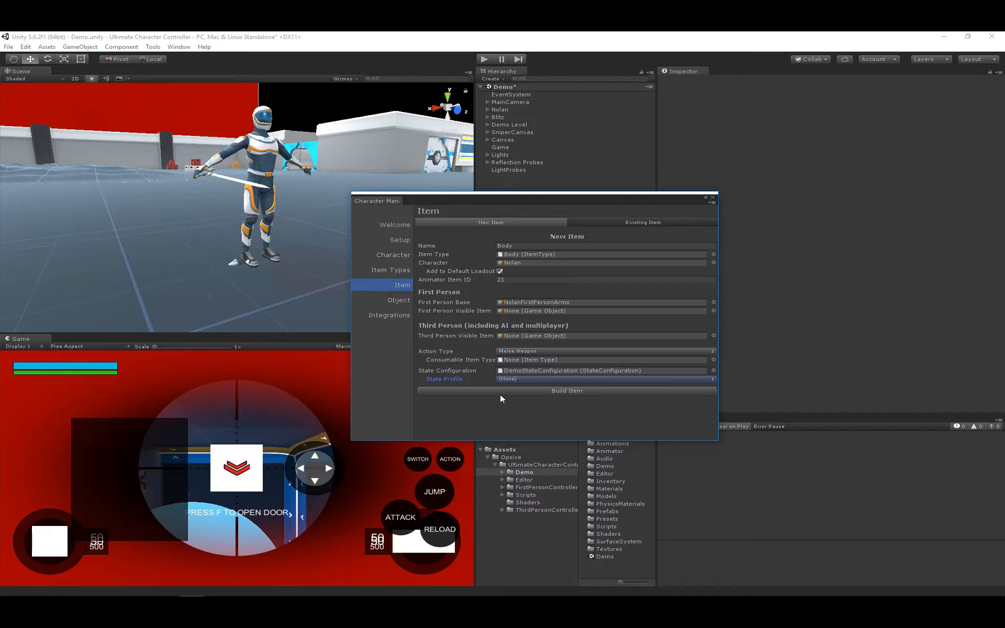
{"action": "left_click", "coordinate": [503, 391]}
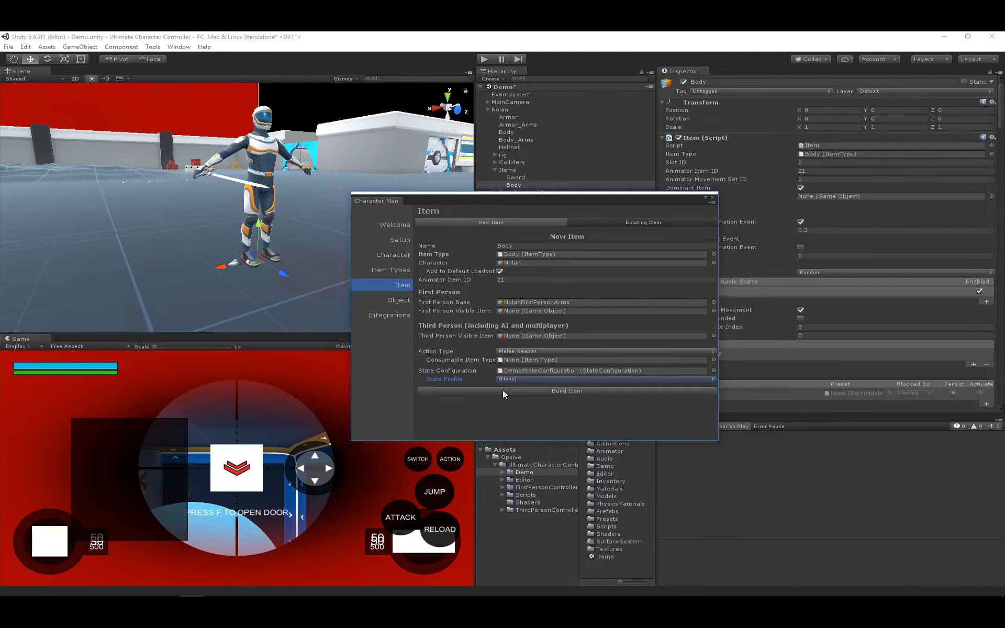
Step: Move the Character Manager out of the way, play-test unequipping the Sword, and stop the game
{"action": "left_click_drag", "start_coordinate": [634, 200], "coordinate": [0, 226]}
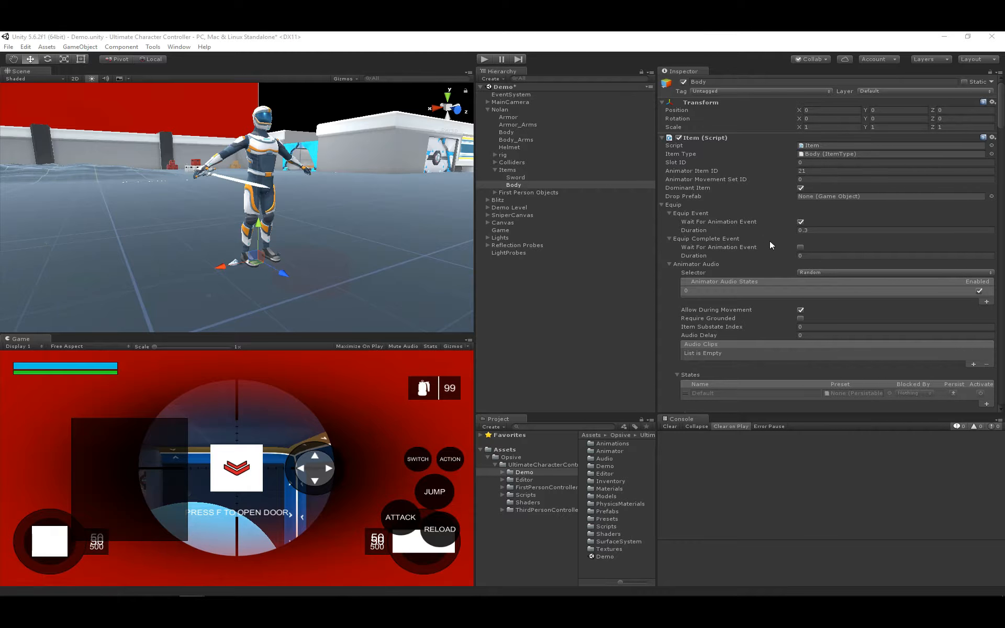
{"action": "scroll", "coordinate": [770, 242], "scroll_direction": "down", "scroll_amount": 3}
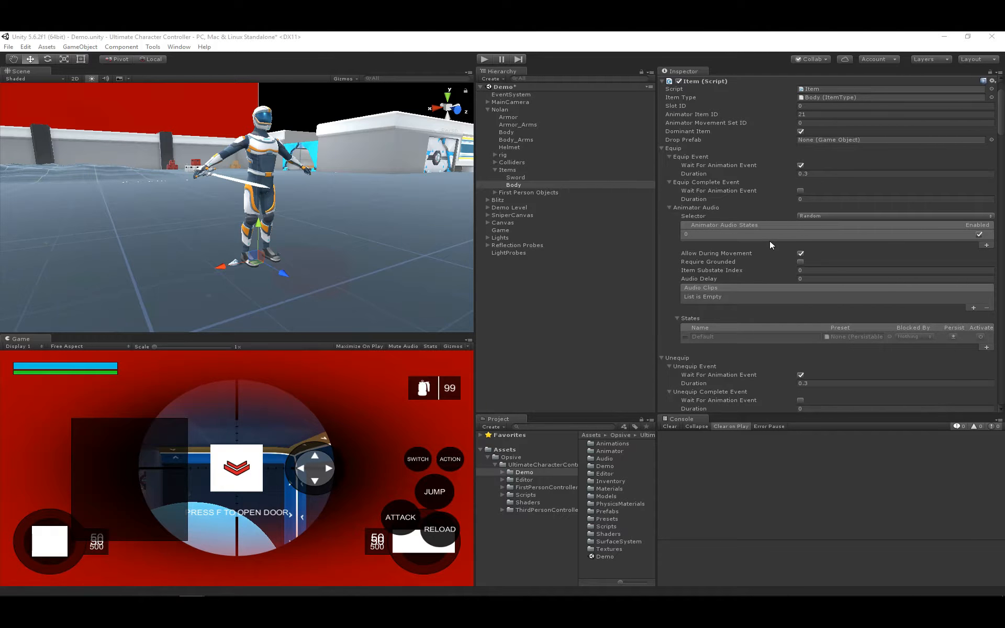
{"action": "left_click", "coordinate": [485, 61]}
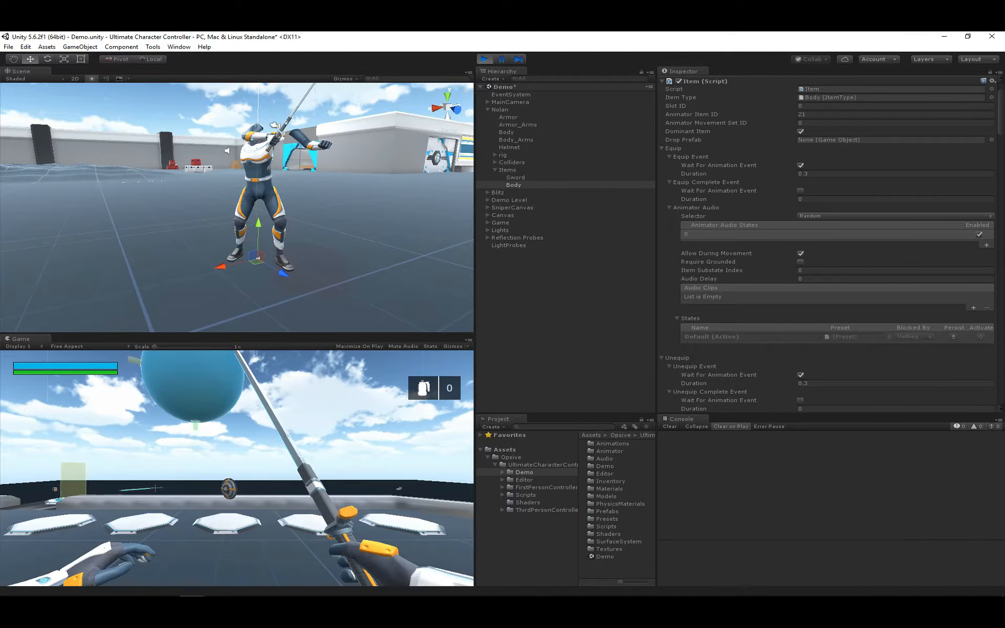
{"action": "key", "text": "t"}
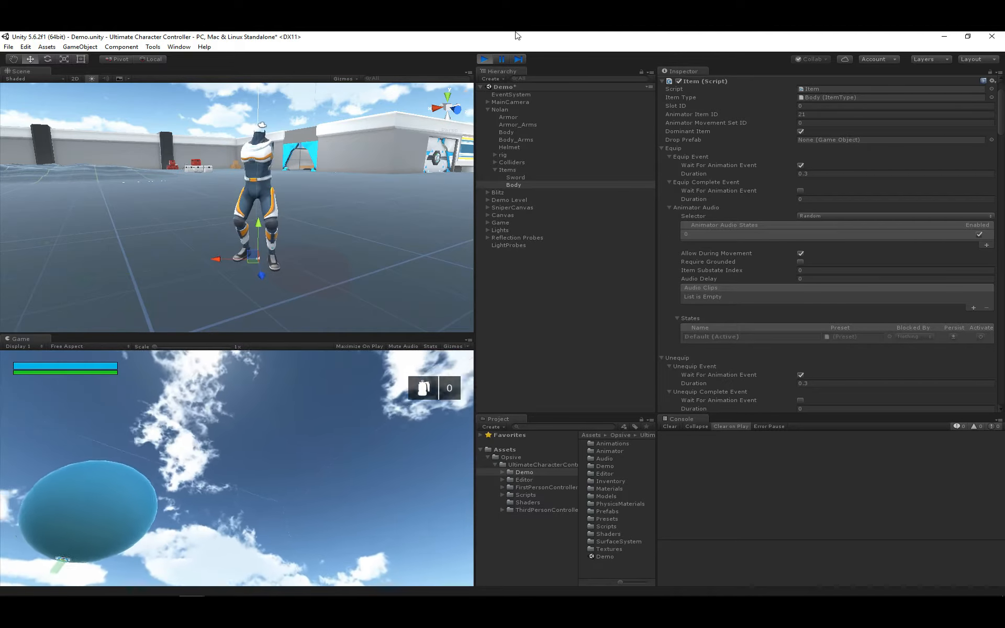
{"action": "left_click", "coordinate": [485, 59]}
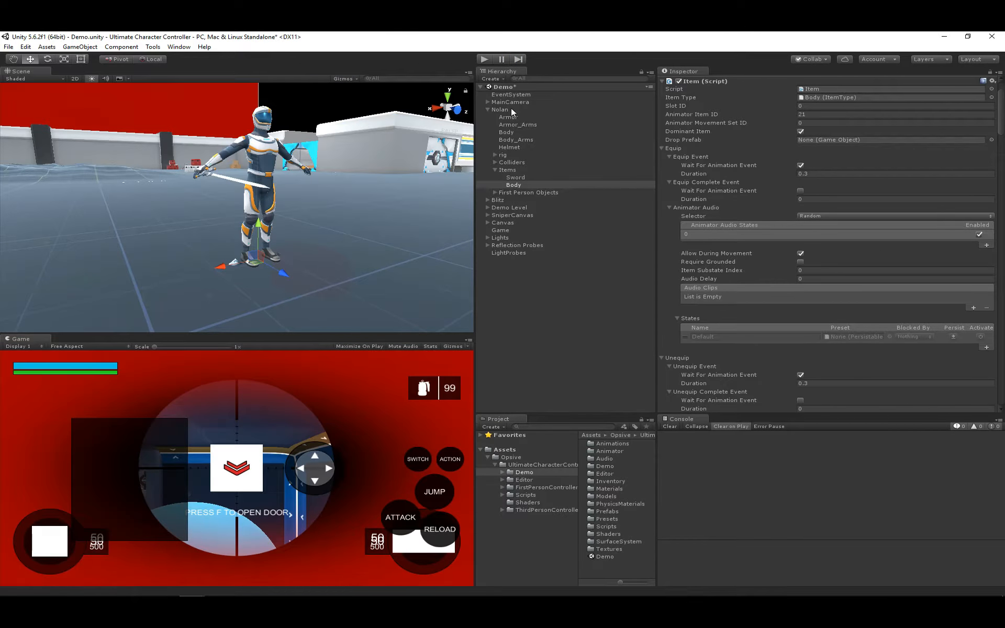
Step: In Nolan's Item Set Manager, make the Body item set the Default and toggle its Can Switch To option
{"action": "left_click", "coordinate": [511, 109]}
{"action": "scroll", "coordinate": [856, 356], "scroll_direction": "down", "scroll_amount": 20}
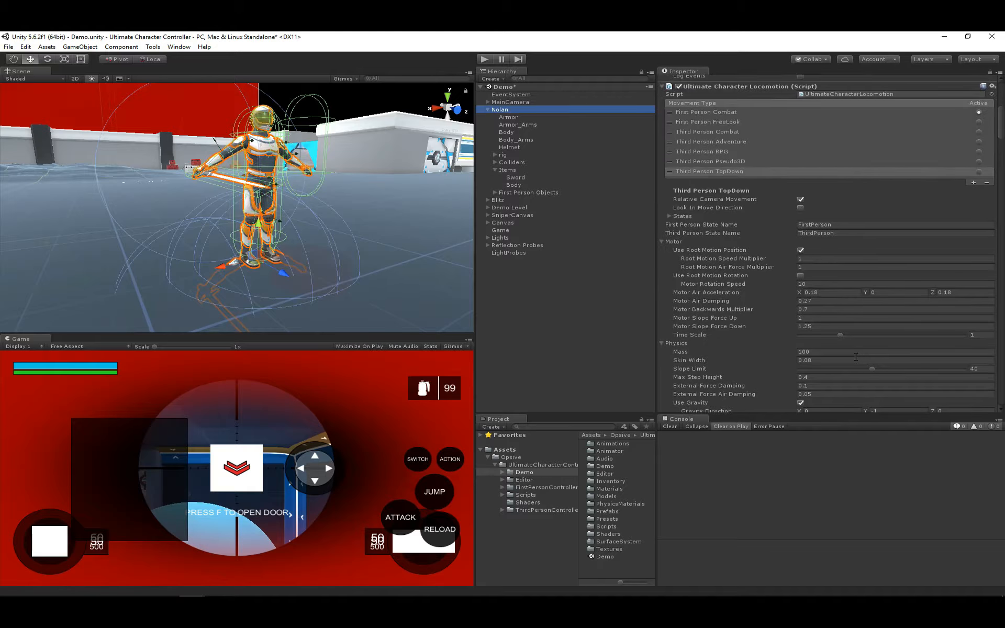
{"action": "scroll", "coordinate": [856, 356], "scroll_direction": "down", "scroll_amount": 15}
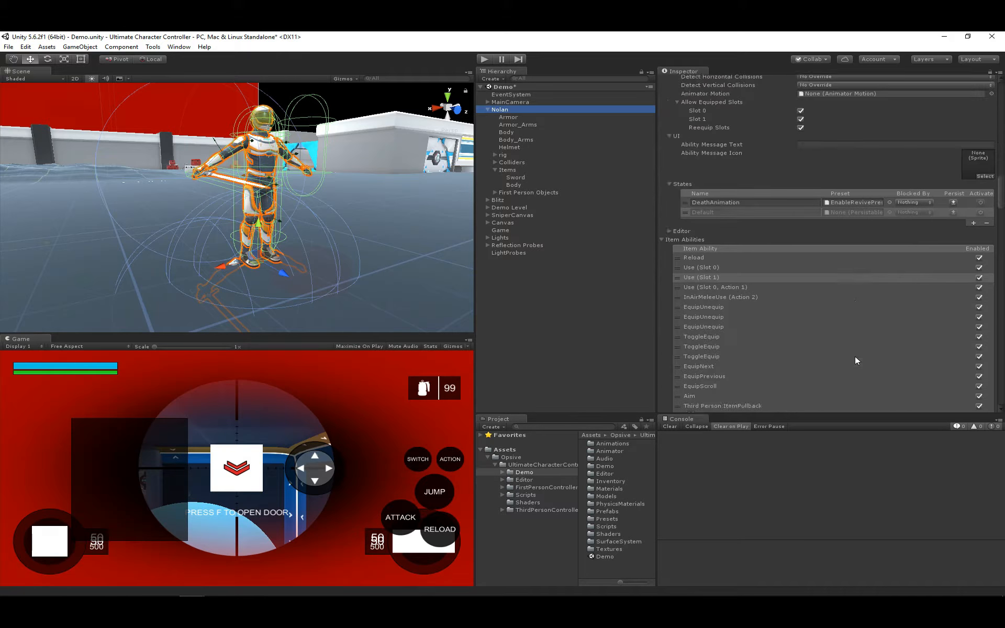
{"action": "scroll", "coordinate": [784, 349], "scroll_direction": "down", "scroll_amount": 10}
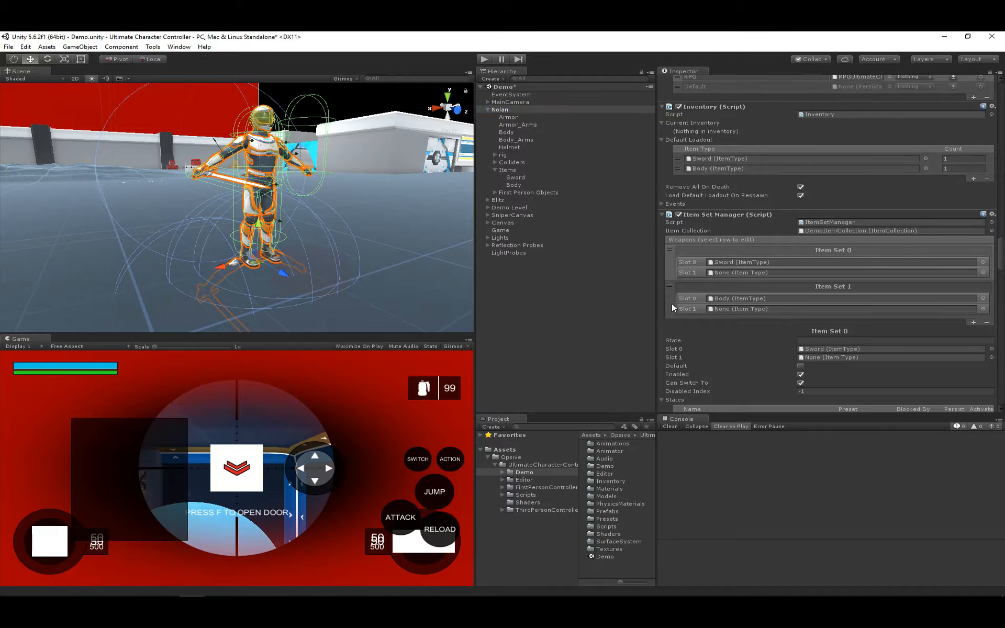
{"action": "left_click", "coordinate": [672, 303]}
{"action": "scroll", "coordinate": [699, 318], "scroll_direction": "down", "scroll_amount": 2}
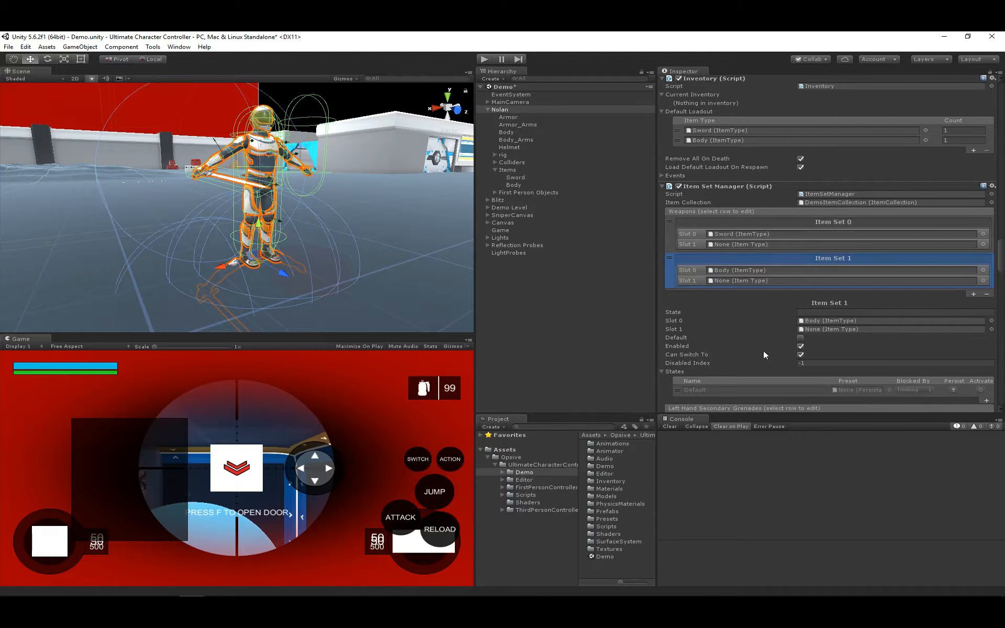
{"action": "left_click", "coordinate": [705, 336]}
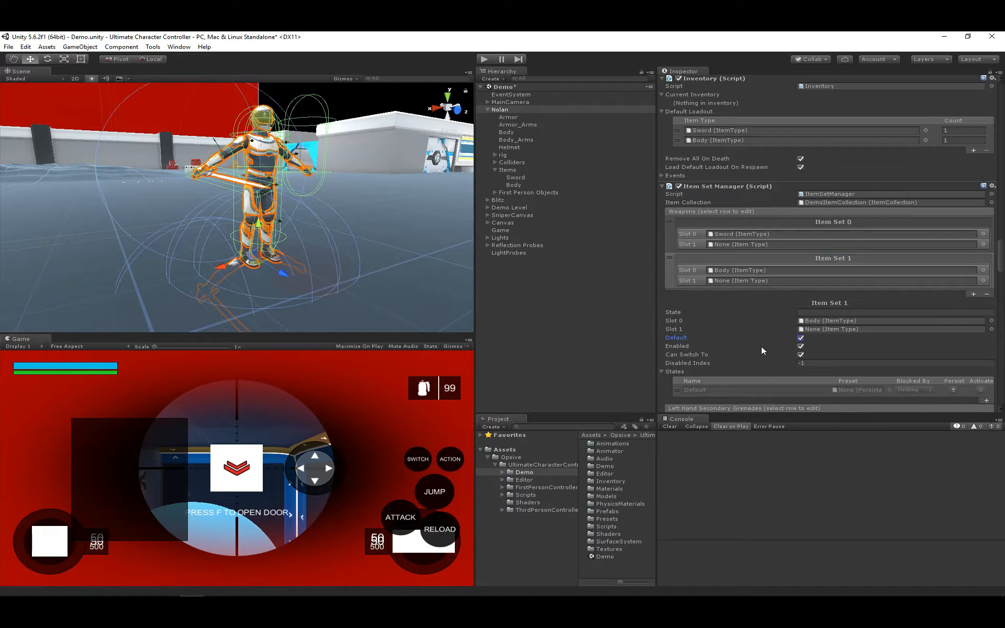
{"action": "left_click", "coordinate": [806, 355]}
{"action": "left_click", "coordinate": [687, 338]}
Step: Turn off Wait For Animation Event for the Body item's Equip Event and set its Duration to 0
{"action": "left_click", "coordinate": [526, 184]}
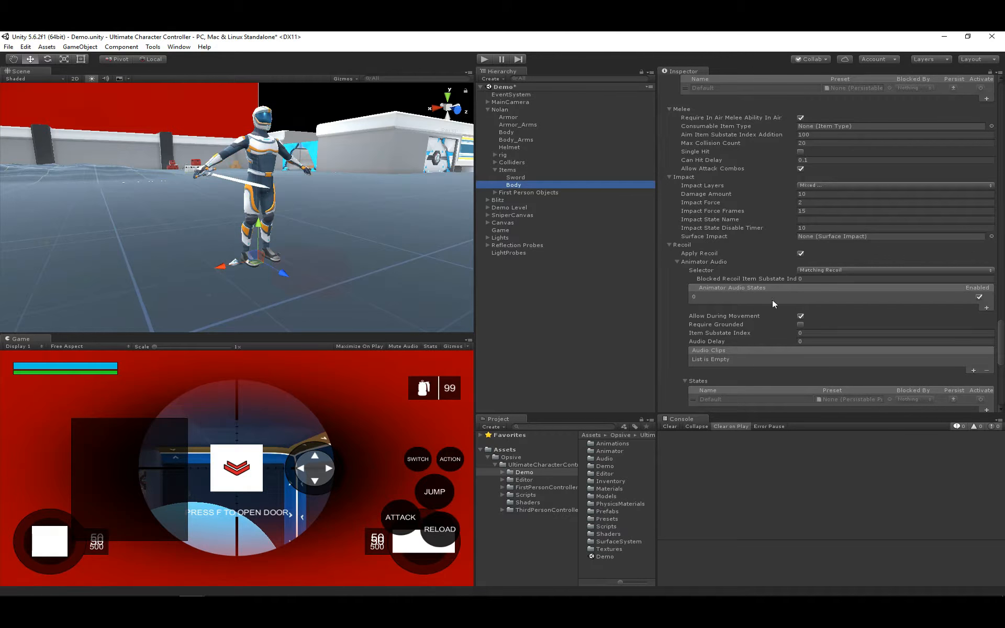
{"action": "scroll", "coordinate": [771, 300], "scroll_direction": "up", "scroll_amount": 10}
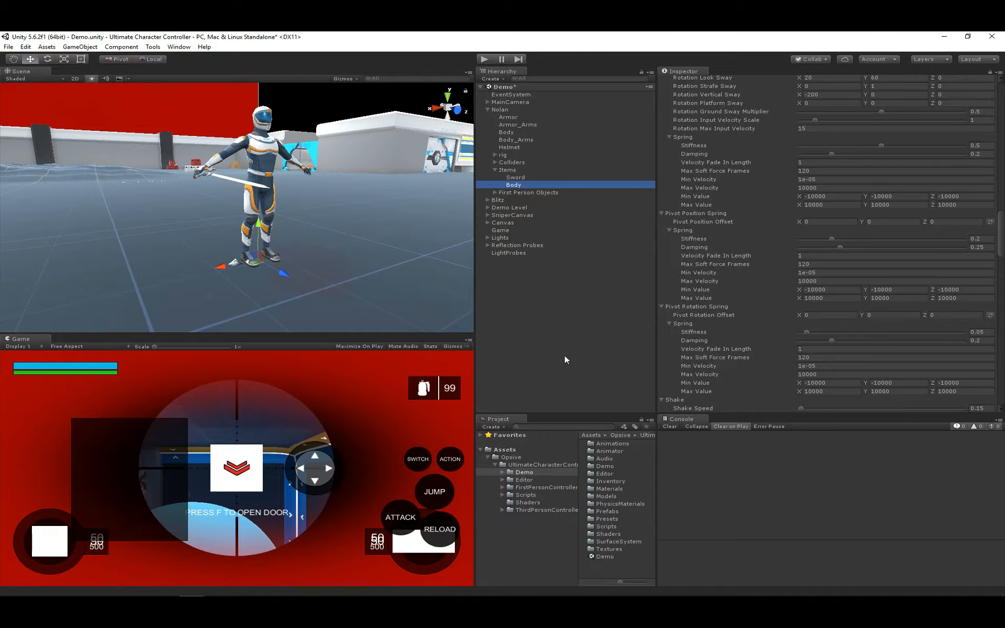
{"action": "scroll", "coordinate": [701, 283], "scroll_direction": "up", "scroll_amount": 10}
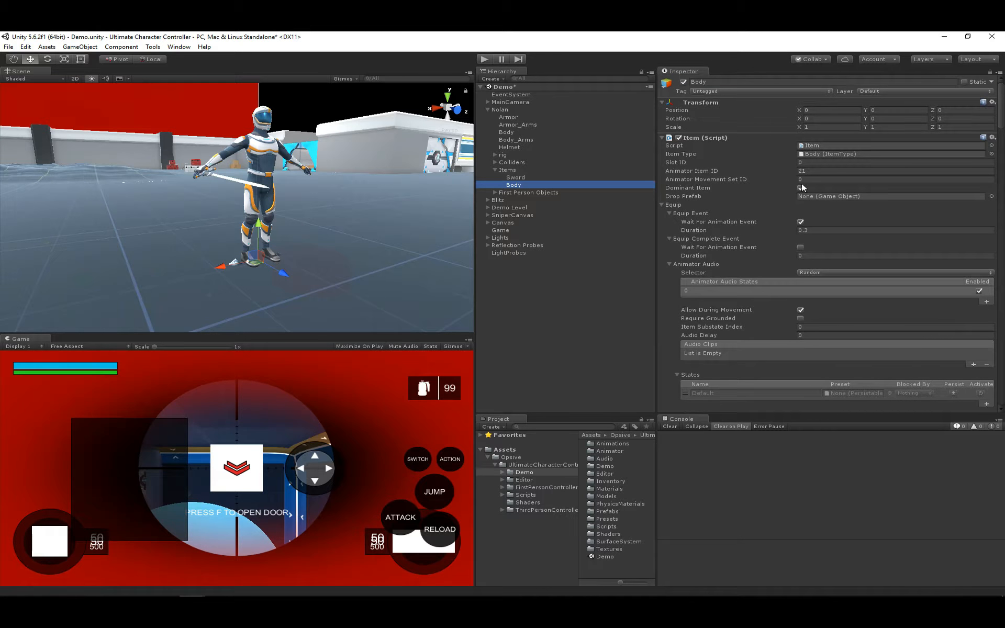
{"action": "left_click", "coordinate": [701, 214]}
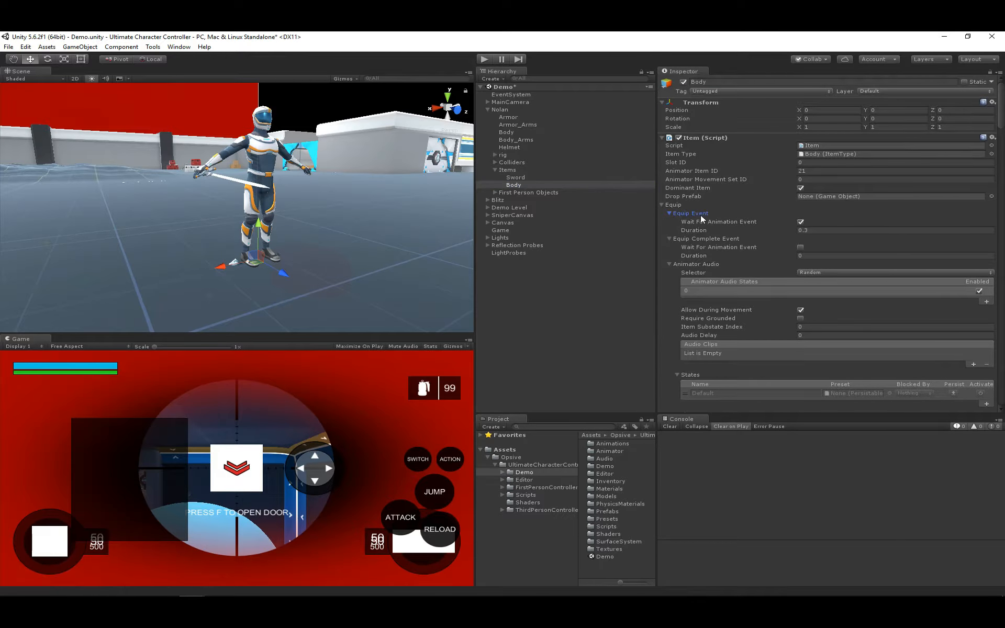
{"action": "left_click", "coordinate": [801, 222]}
{"action": "left_click", "coordinate": [817, 231]}
{"action": "type", "text": "0.3"}
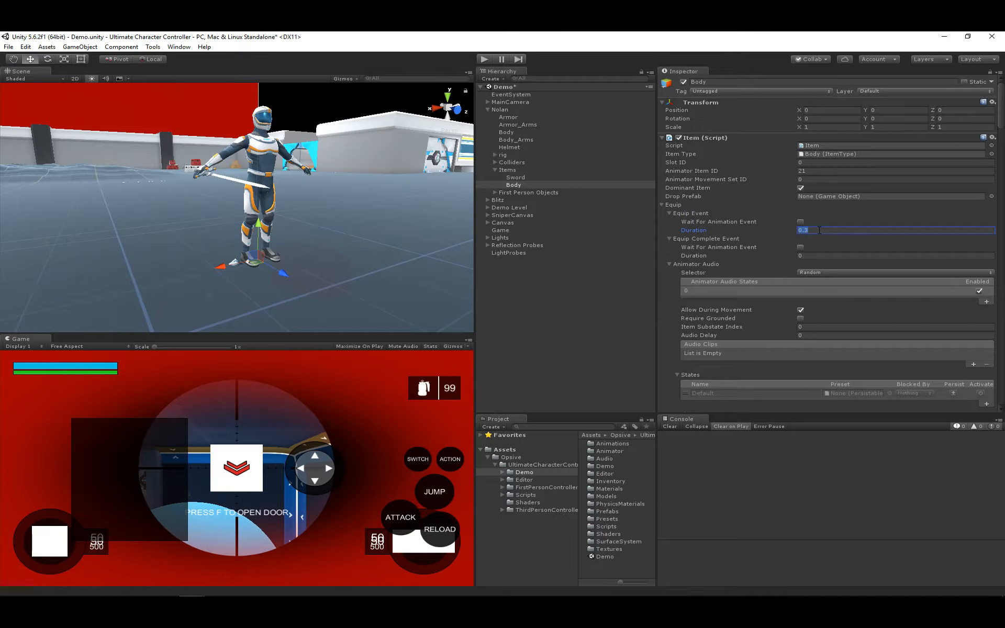
{"action": "type", "text": "0"}
Step: Turn off Wait For Animation Event for the Body item's Unequip Event and set its Duration to 0
{"action": "scroll", "coordinate": [702, 226], "scroll_direction": "down", "scroll_amount": 3}
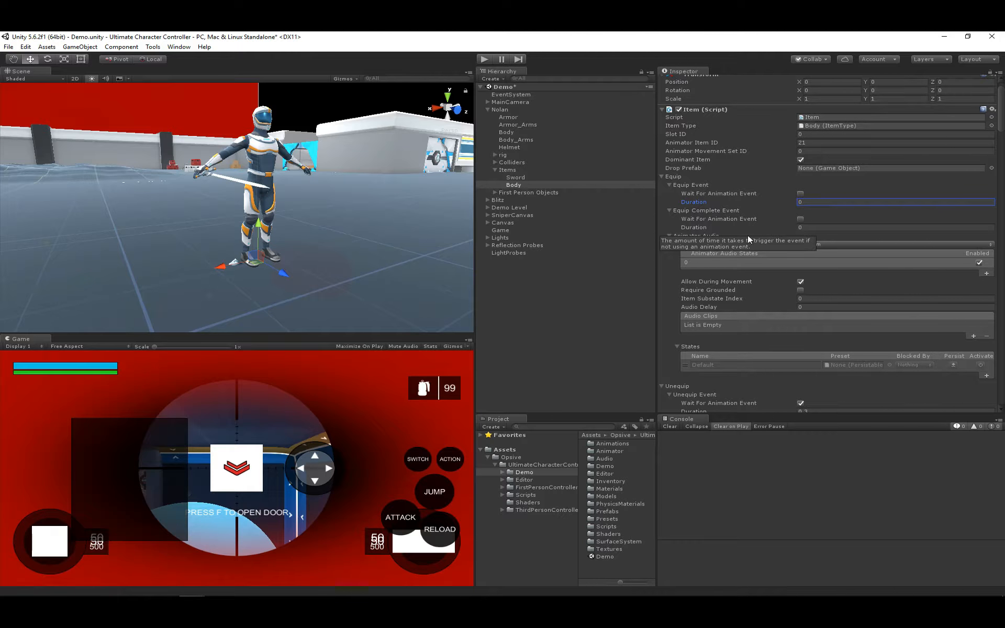
{"action": "scroll", "coordinate": [867, 287], "scroll_direction": "down", "scroll_amount": 3}
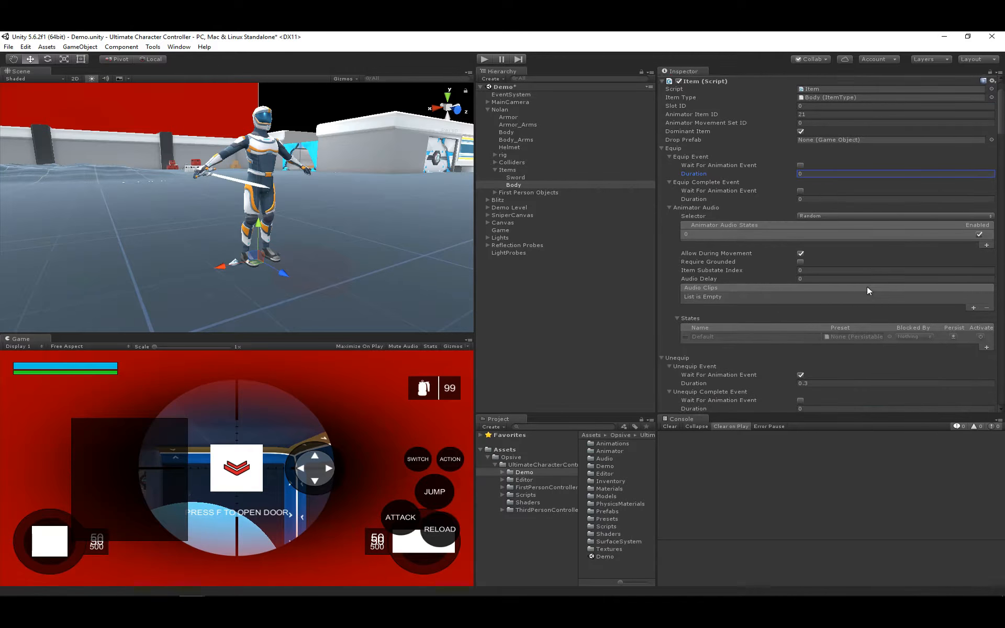
{"action": "left_click", "coordinate": [800, 318]}
{"action": "left_click", "coordinate": [807, 324]}
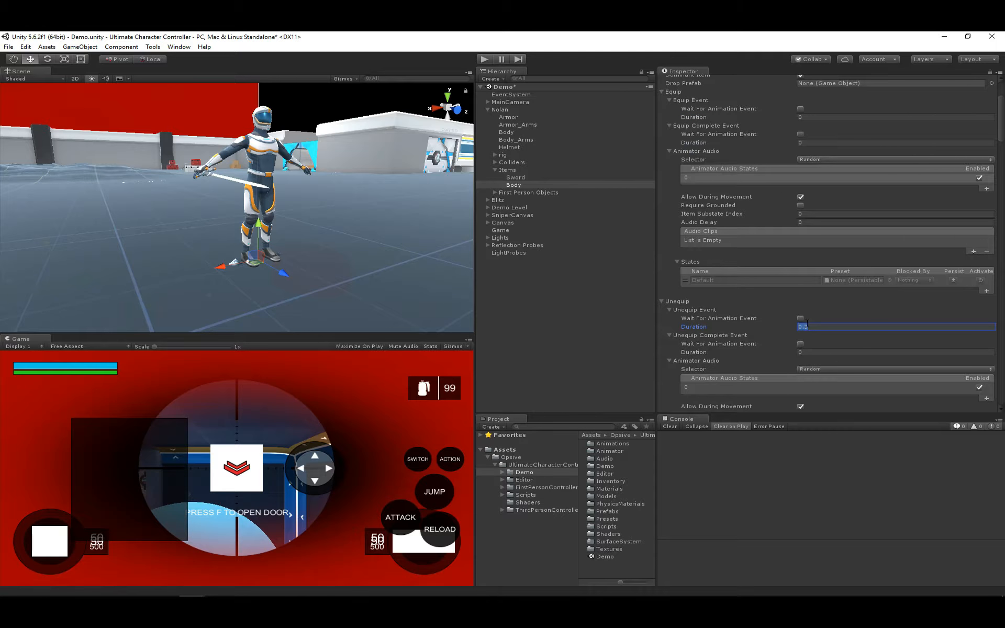
{"action": "type", "text": "0"}
Step: Play-test in first person by toggling from the Sword to the Body item, re-equipping the Sword and attacking
{"action": "left_click", "coordinate": [483, 60]}
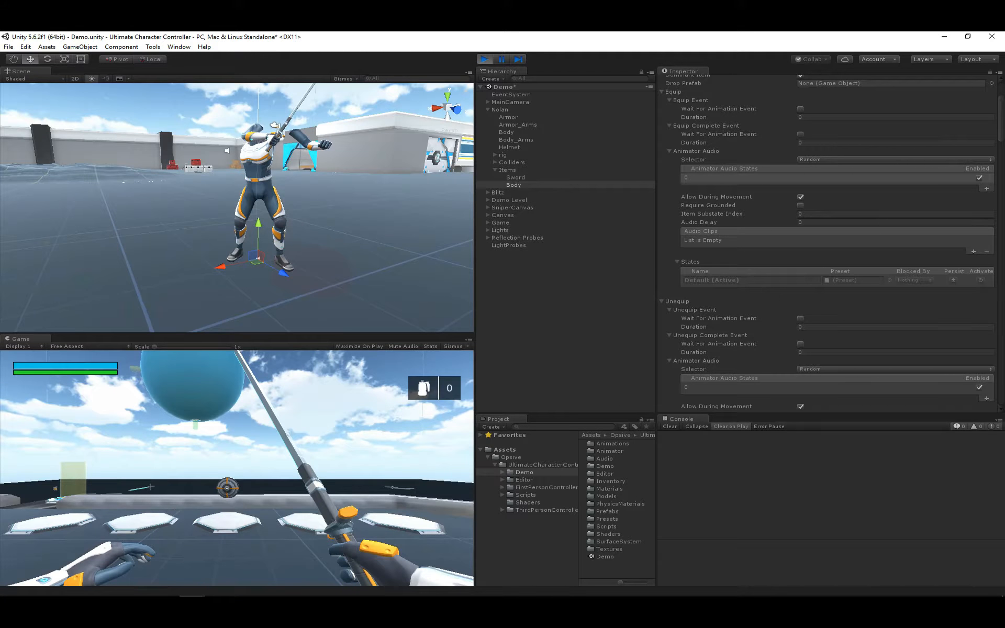
{"action": "key", "text": "t"}
{"action": "key", "text": "Escape"}
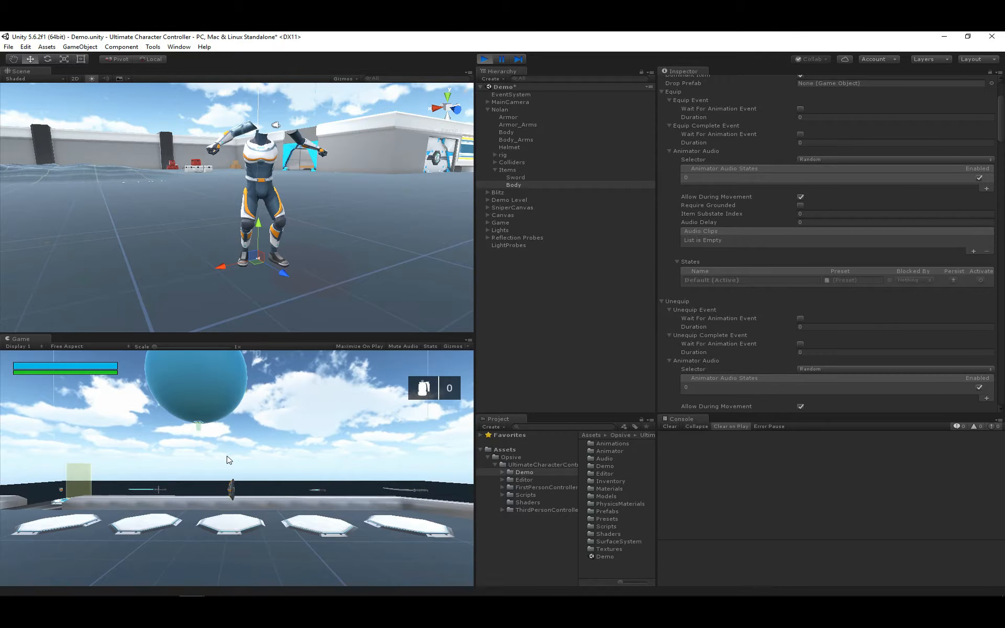
{"action": "right_click", "coordinate": [229, 460]}
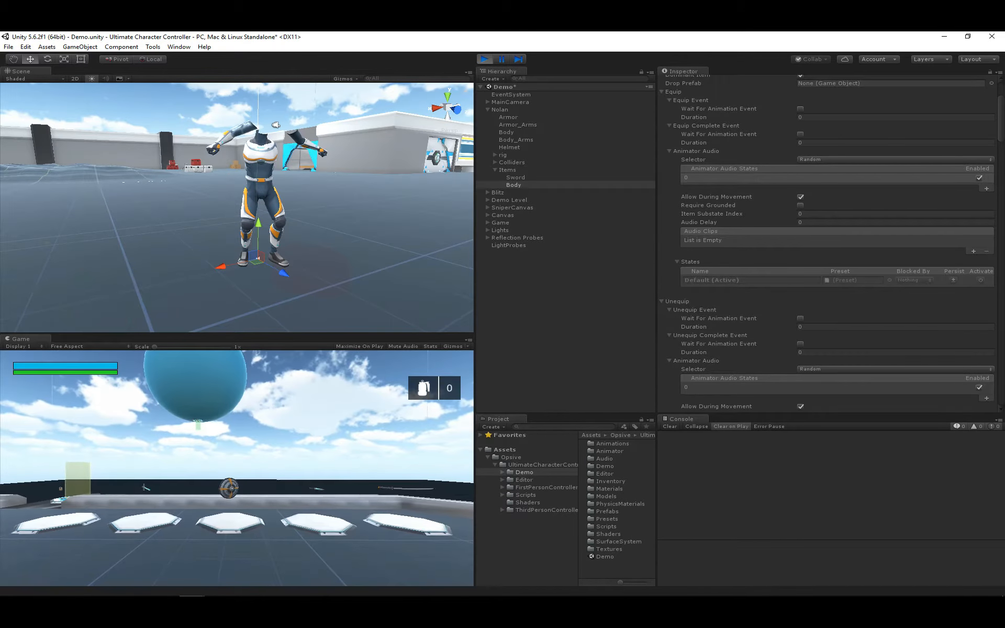
{"action": "key", "text": "e"}
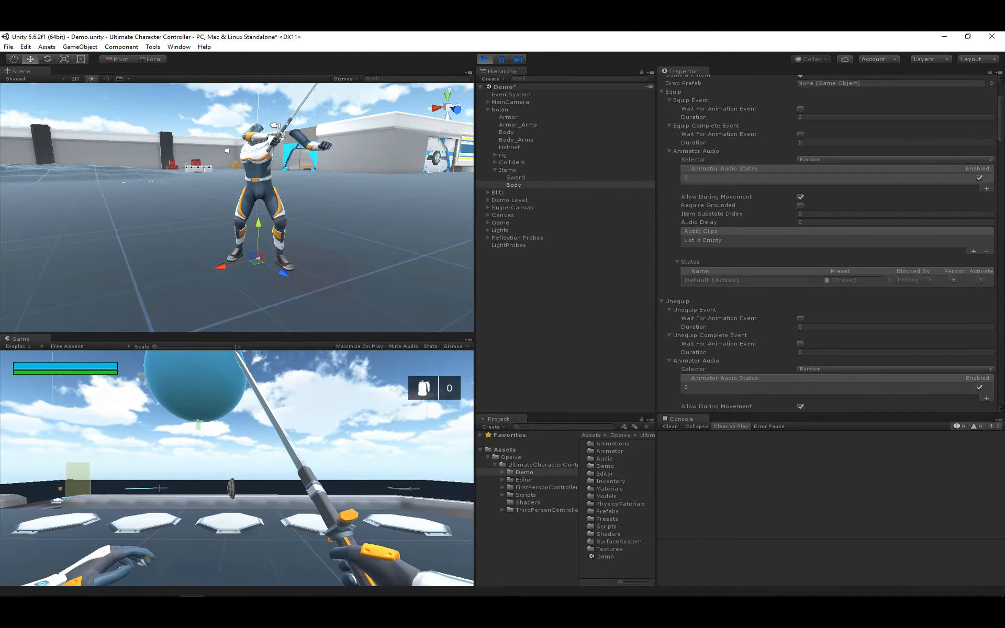
{"action": "left_click", "coordinate": [229, 460]}
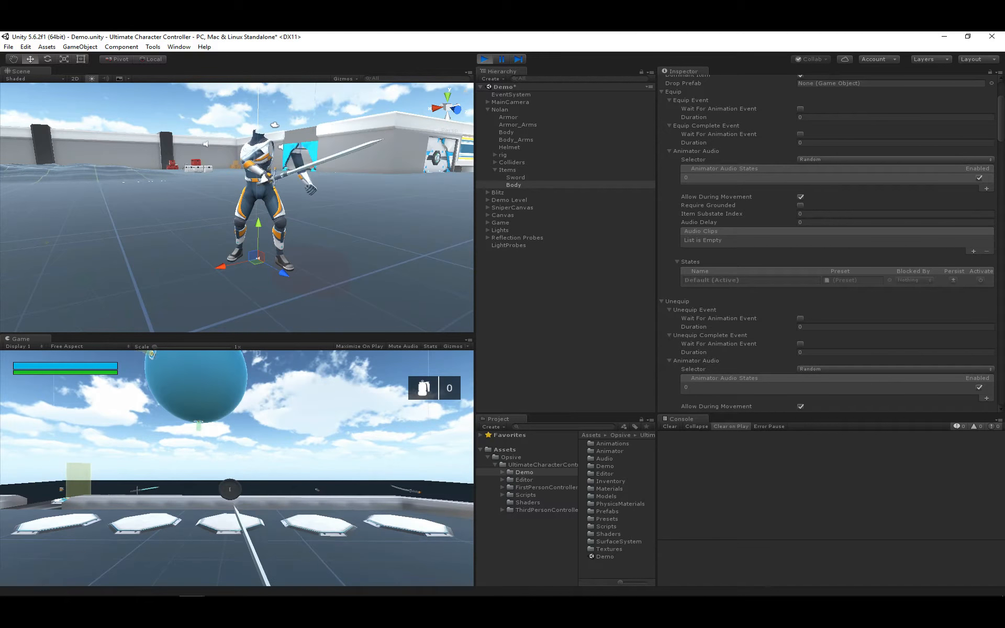
Step: Switch the running game to the third-person view, check Nolan's Body stance and release the game cursor
{"action": "key", "text": "v"}
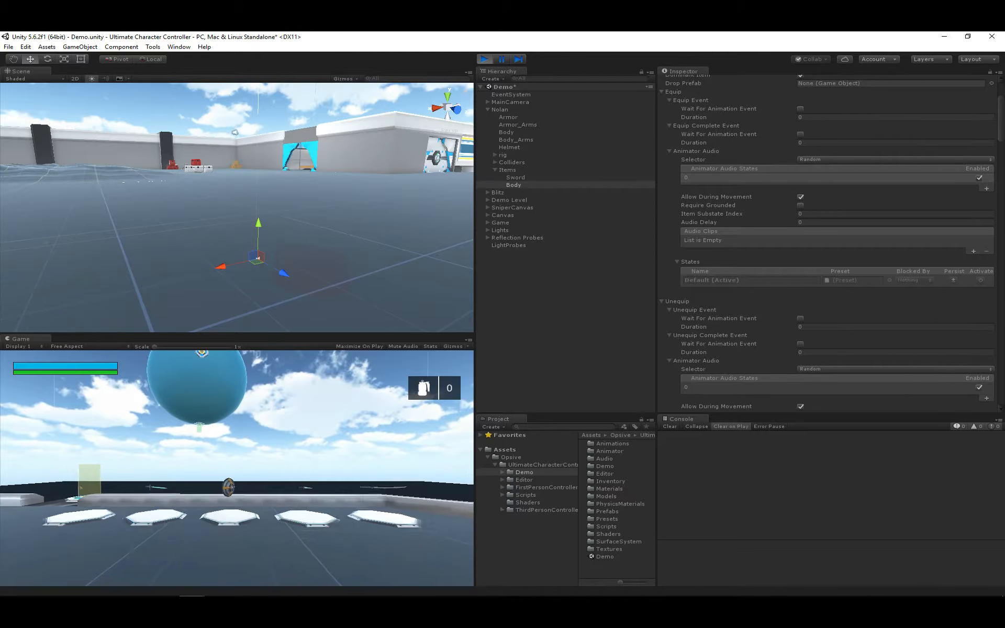
{"action": "key", "text": "v"}
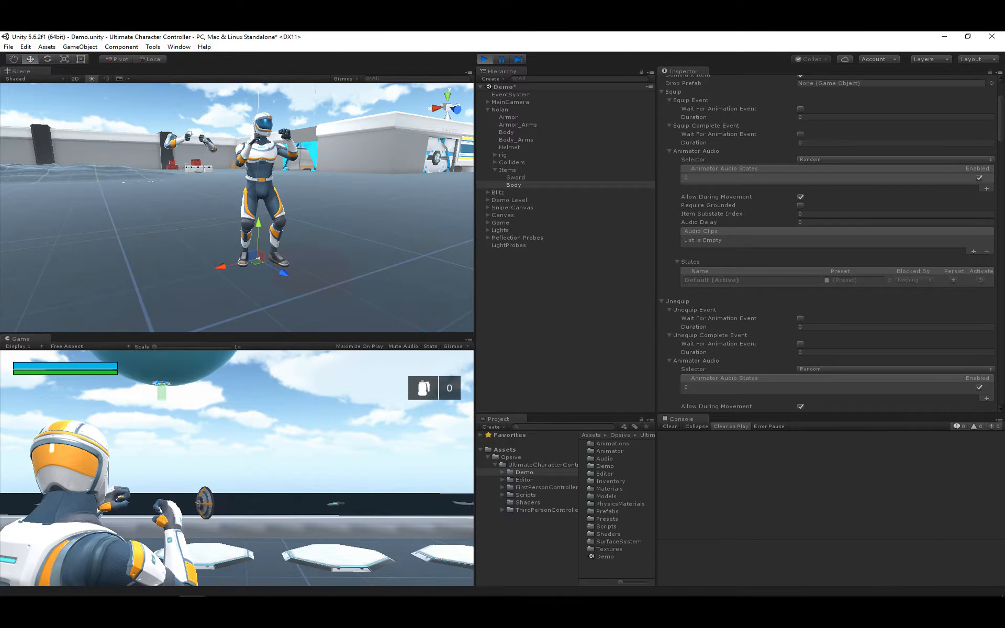
{"action": "key", "text": "Escape"}
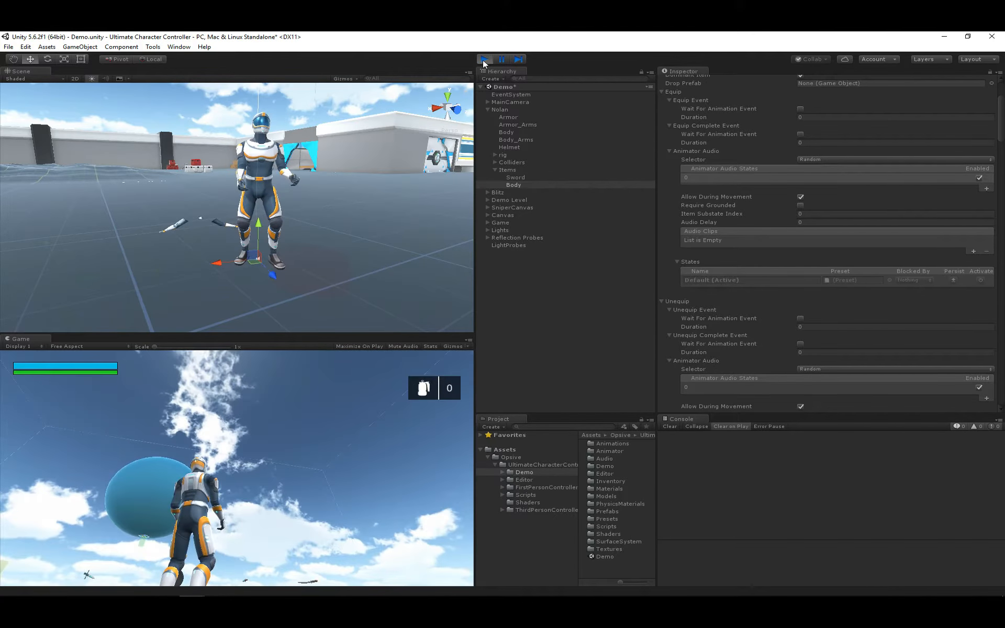
Step: Stop the play test and create an empty child object named Fist under Nolan's third-person ORG-hand_R bone
{"action": "left_click", "coordinate": [483, 60]}
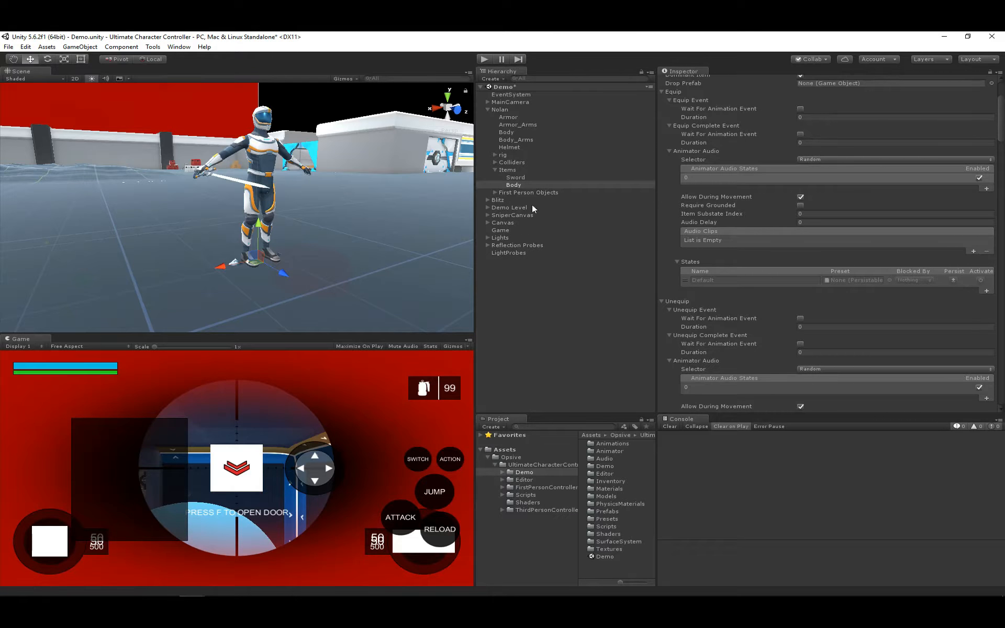
{"action": "middle_click_drag", "start_coordinate": [316, 192], "coordinate": [301, 222]}
{"action": "scroll", "coordinate": [300, 222], "scroll_direction": "up", "scroll_amount": 2}
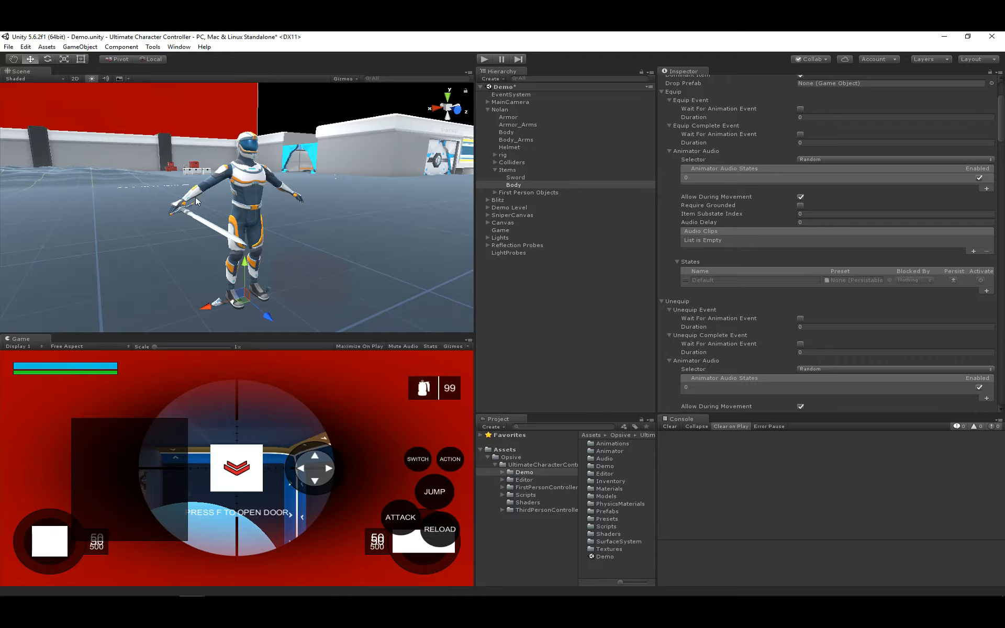
{"action": "left_click", "coordinate": [177, 204]}
{"action": "left_click", "coordinate": [179, 213]}
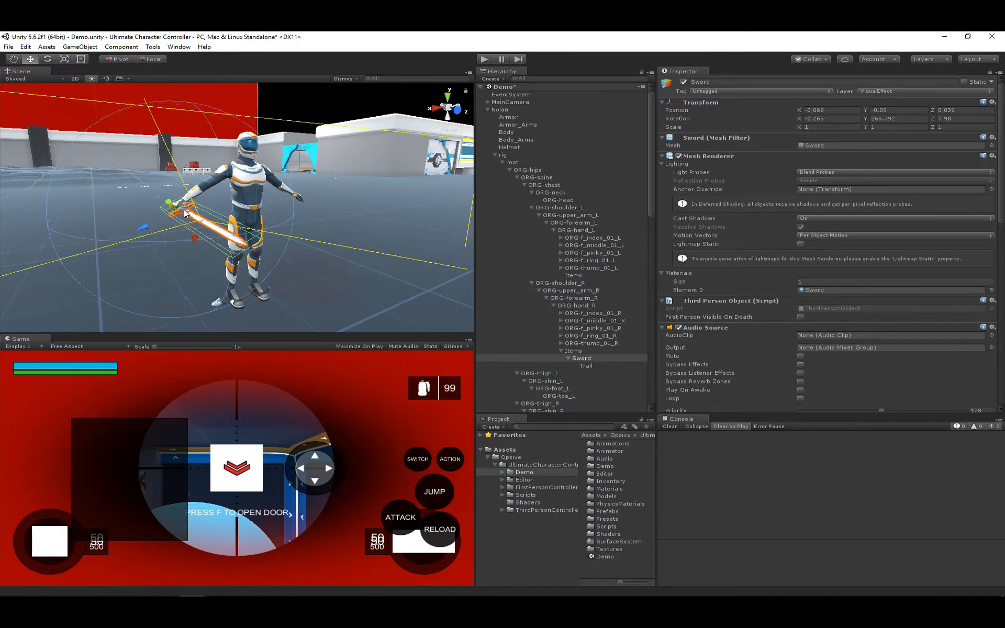
{"action": "left_click", "coordinate": [584, 307]}
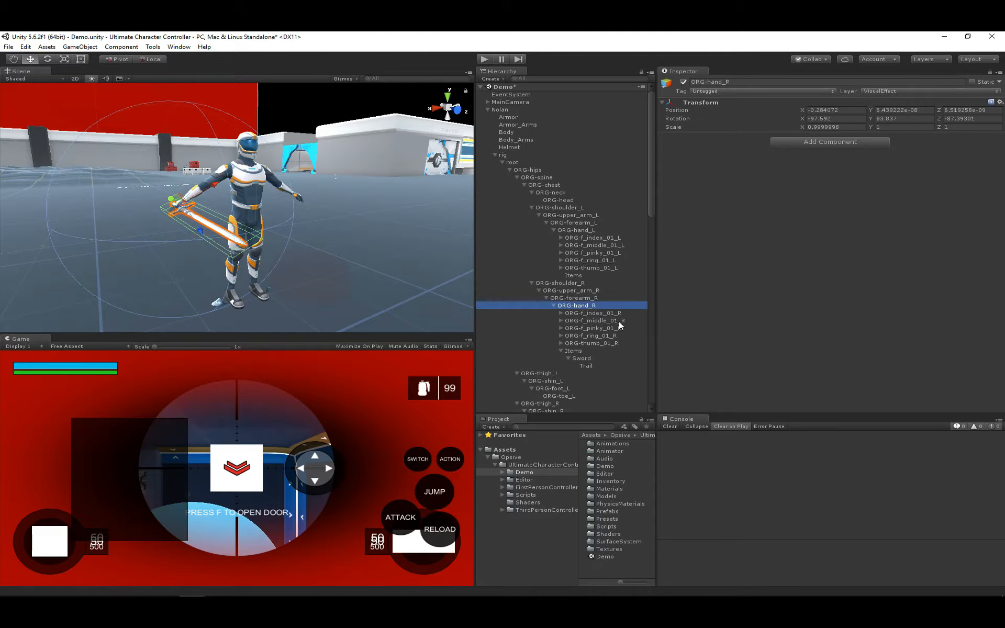
{"action": "left_click", "coordinate": [79, 47]}
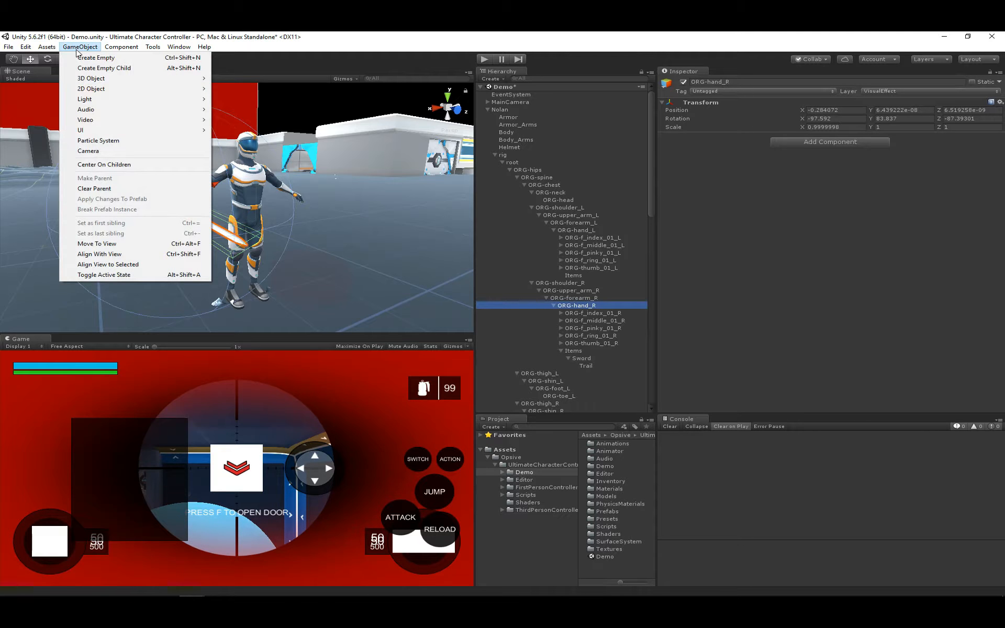
{"action": "left_click", "coordinate": [110, 68]}
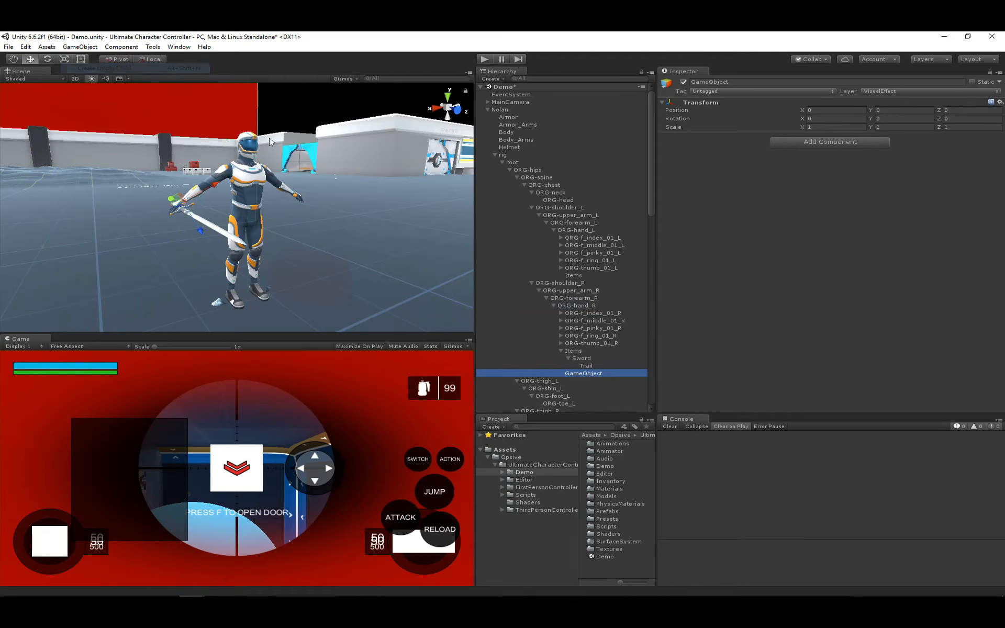
{"action": "left_click", "coordinate": [579, 372]}
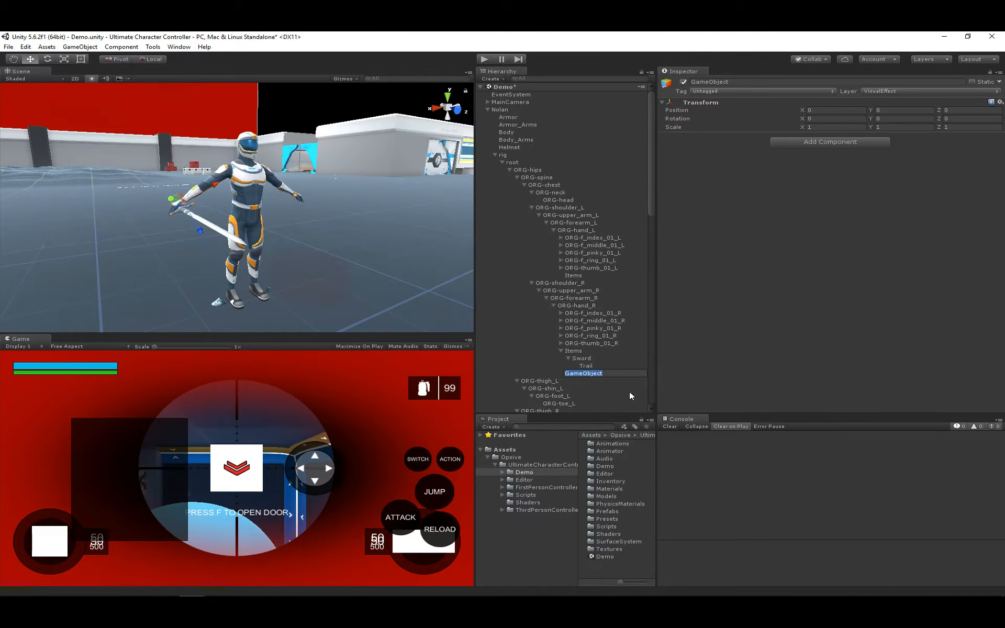
{"action": "type", "text": "Fist"}
{"action": "key", "text": "Return"}
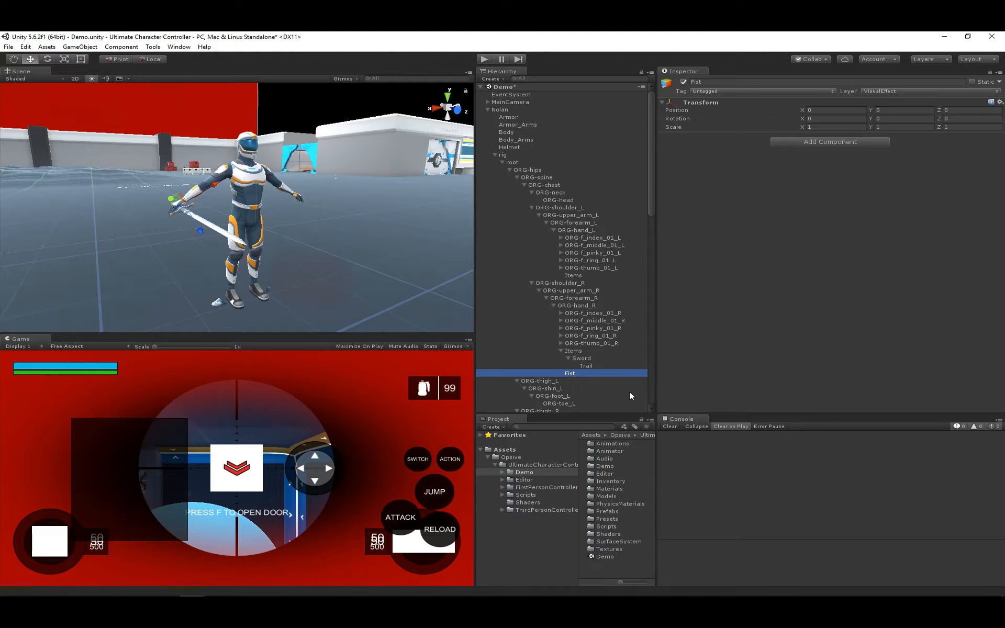
Step: Add a Sphere Collider with a radius of 0.1 to the Fist object
{"action": "left_click", "coordinate": [808, 143]}
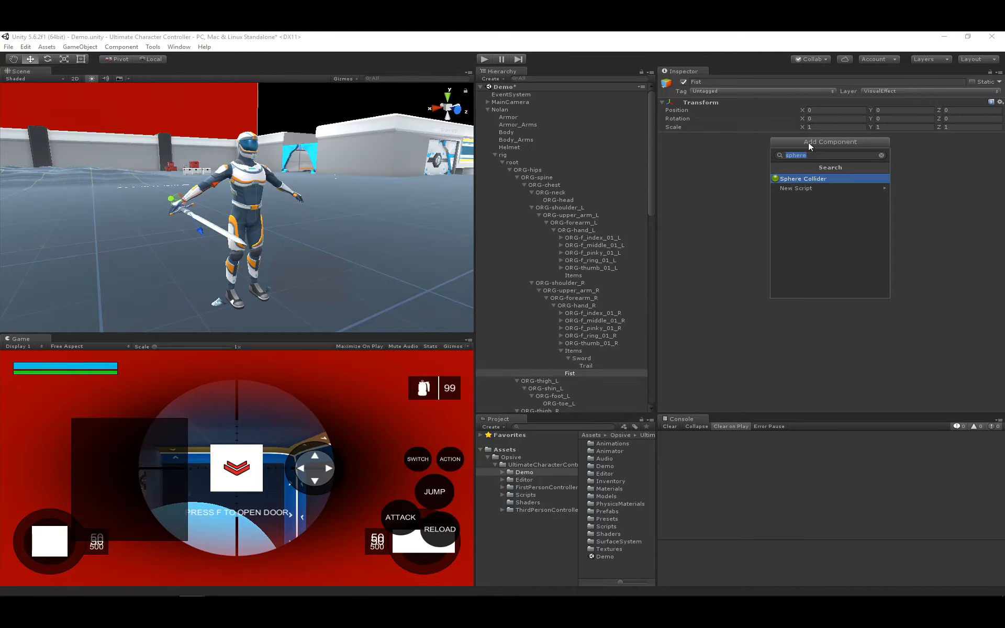
{"action": "left_click", "coordinate": [805, 178]}
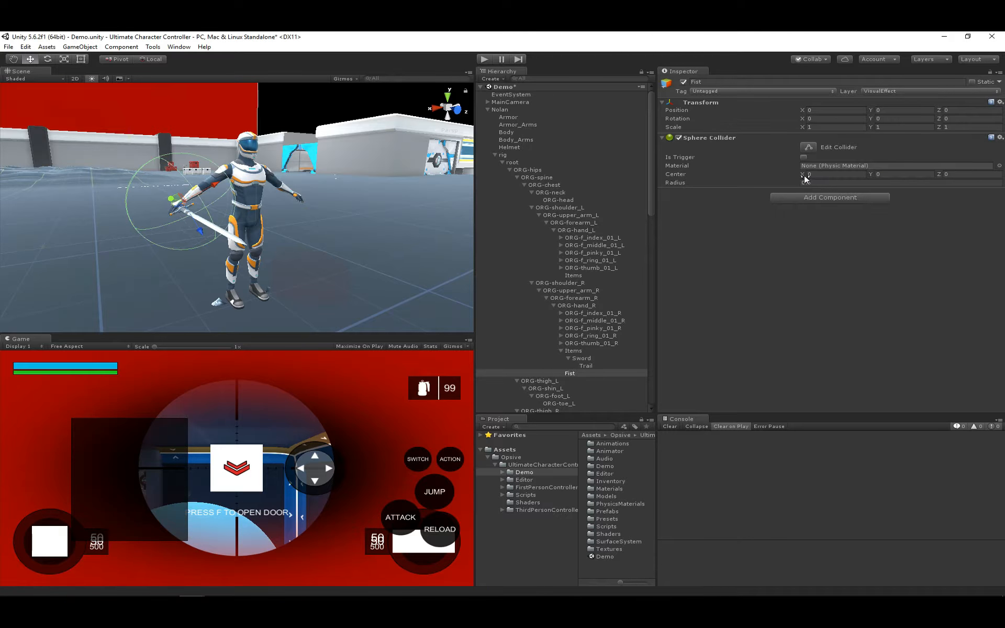
{"action": "left_click", "coordinate": [840, 183]}
{"action": "type", "text": "0."}
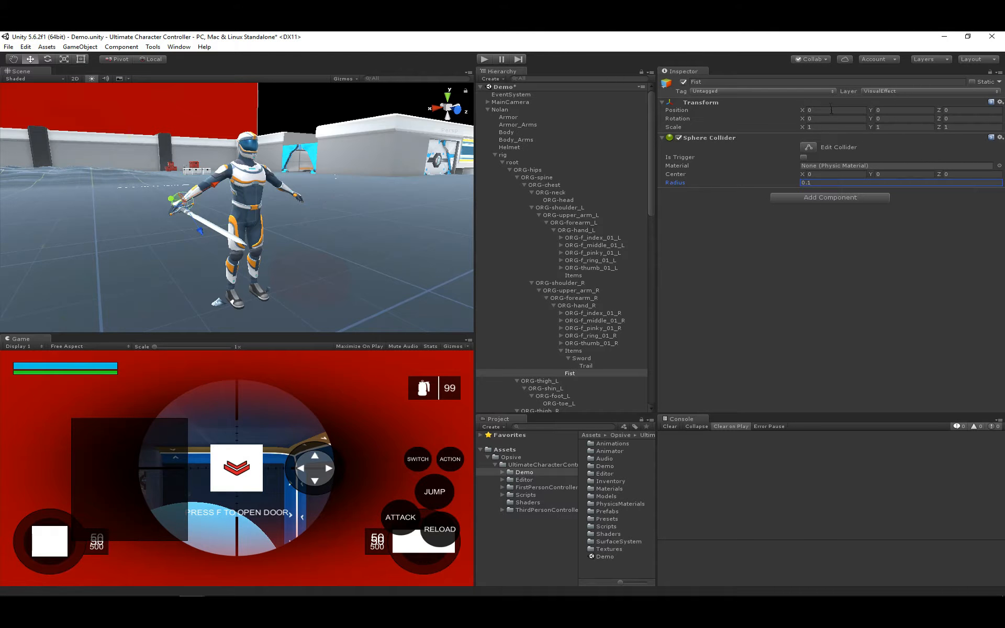
Step: Set the Fist object's X position to -0.08 and check the collider's placement around the right hand
{"action": "left_click", "coordinate": [827, 109]}
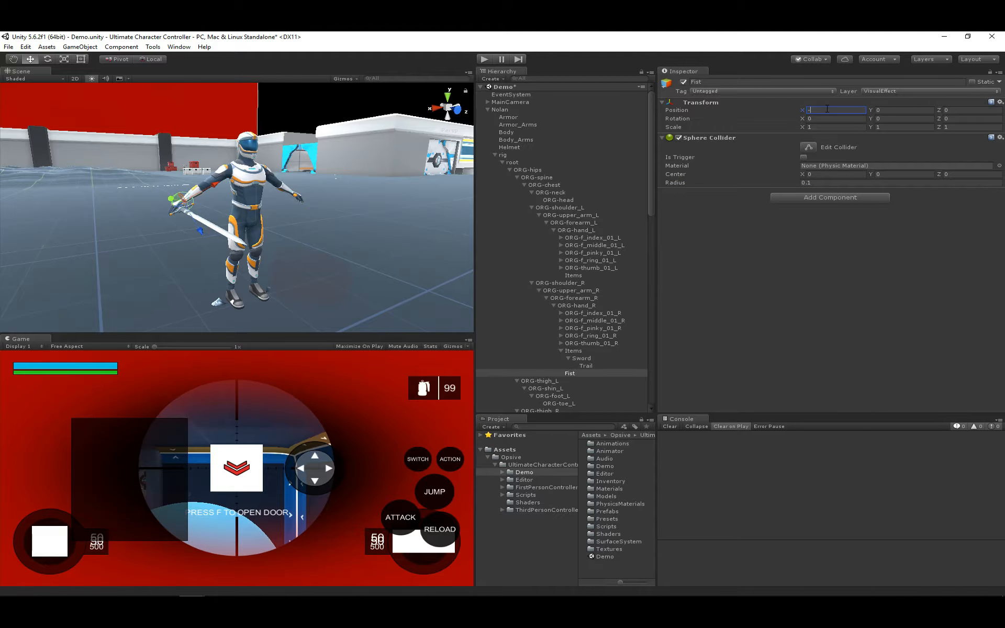
{"action": "type", "text": "-.08"}
{"action": "right_click_drag", "start_coordinate": [229, 228], "coordinate": [205, 242]}
{"action": "key", "text": "w"}
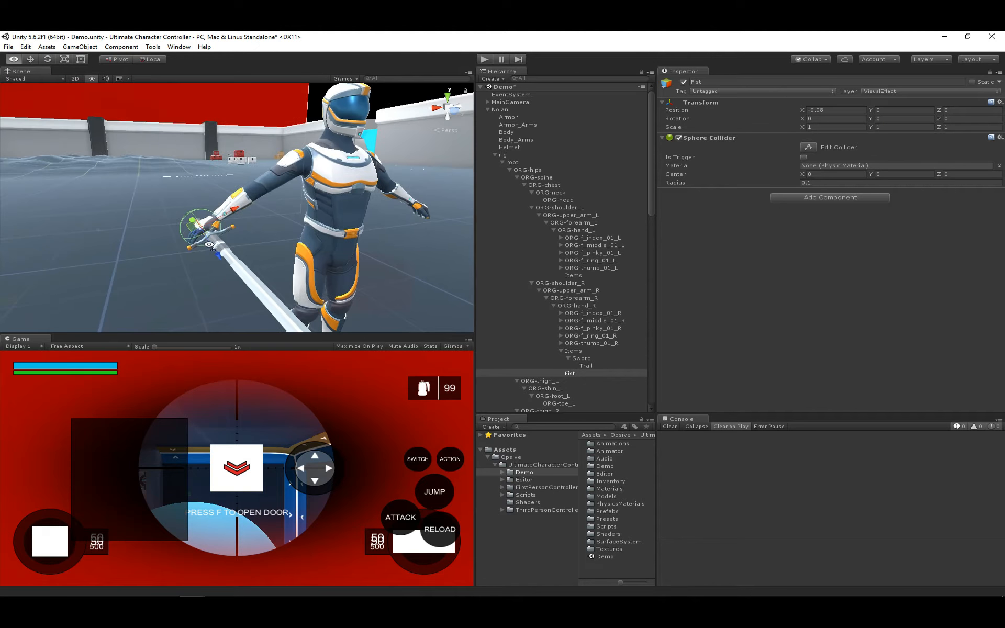
{"action": "scroll", "coordinate": [403, 293], "scroll_direction": "down", "scroll_amount": 5}
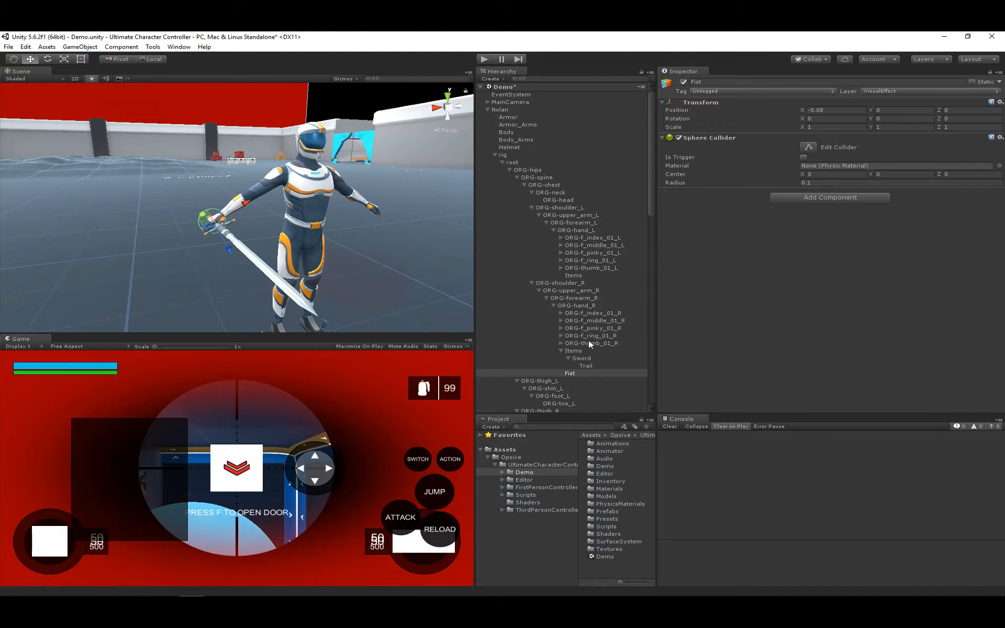
Step: Duplicate the Fist object, parent the copy to the third-person ORG-hand_L bone and rename it LeftFist
{"action": "left_click", "coordinate": [582, 373]}
{"action": "key", "text": "ctrl+d"}
{"action": "left_click_drag", "start_coordinate": [579, 381], "coordinate": [581, 231]}
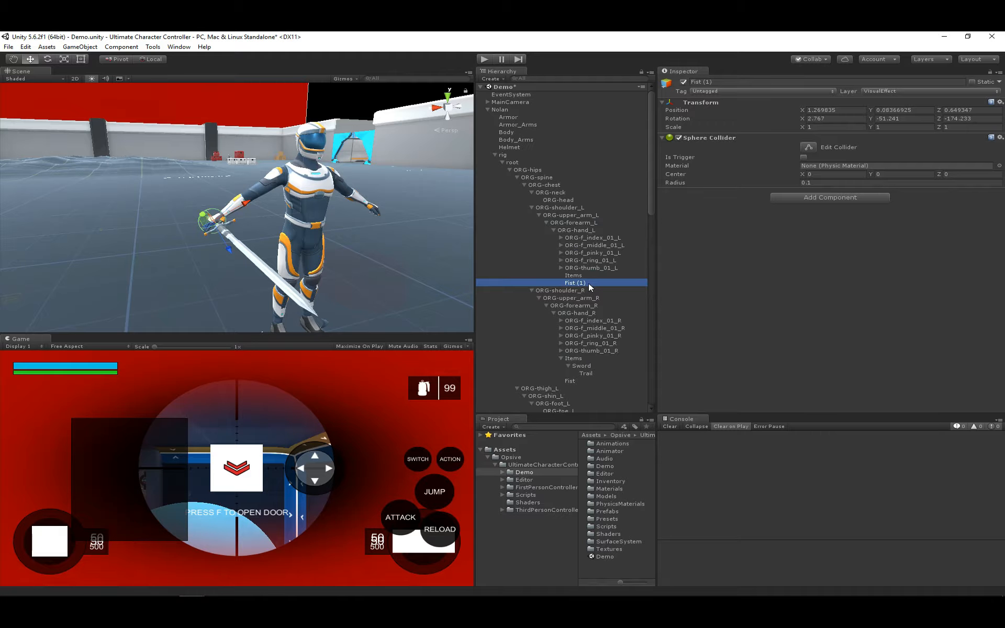
{"action": "left_click", "coordinate": [589, 283]}
{"action": "key", "text": "End"}
{"action": "key", "text": "BackSpace"}
{"action": "key", "text": "BackSpace"}
{"action": "key", "text": "BackSpace"}
{"action": "key", "text": "BackSpace"}
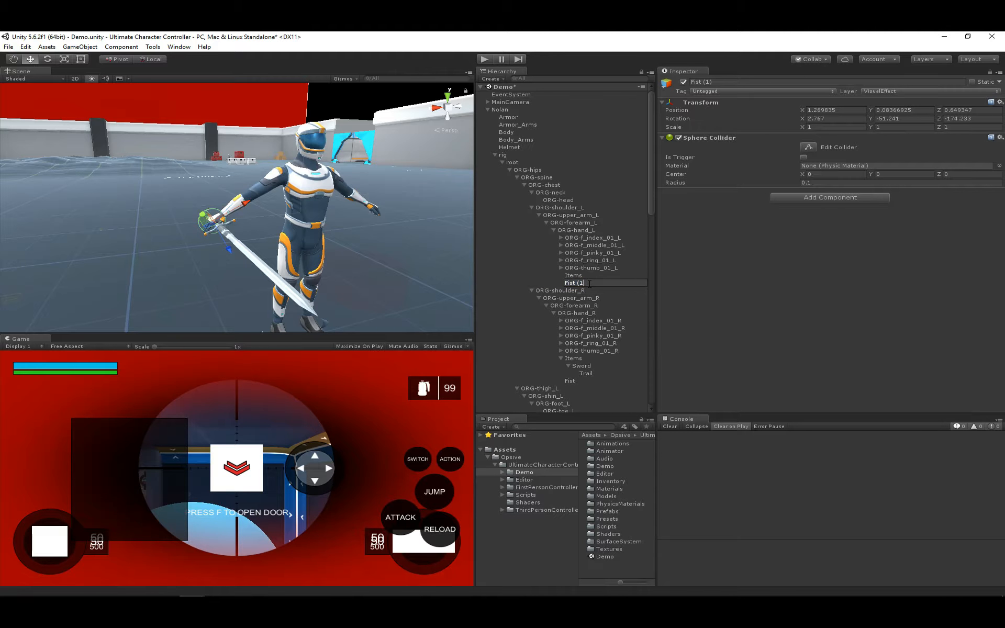
{"action": "key", "text": "Home"}
{"action": "type", "text": "Left"}
{"action": "key", "text": "Return"}
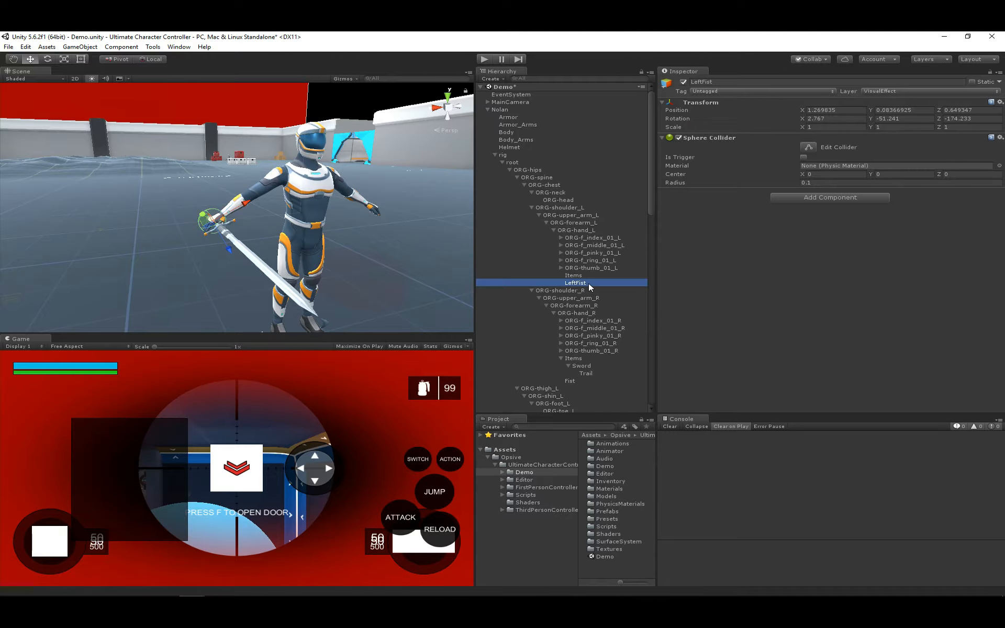
Step: Rename the original Fist object under ORG-hand_R as RightFist
{"action": "left_click", "coordinate": [570, 381]}
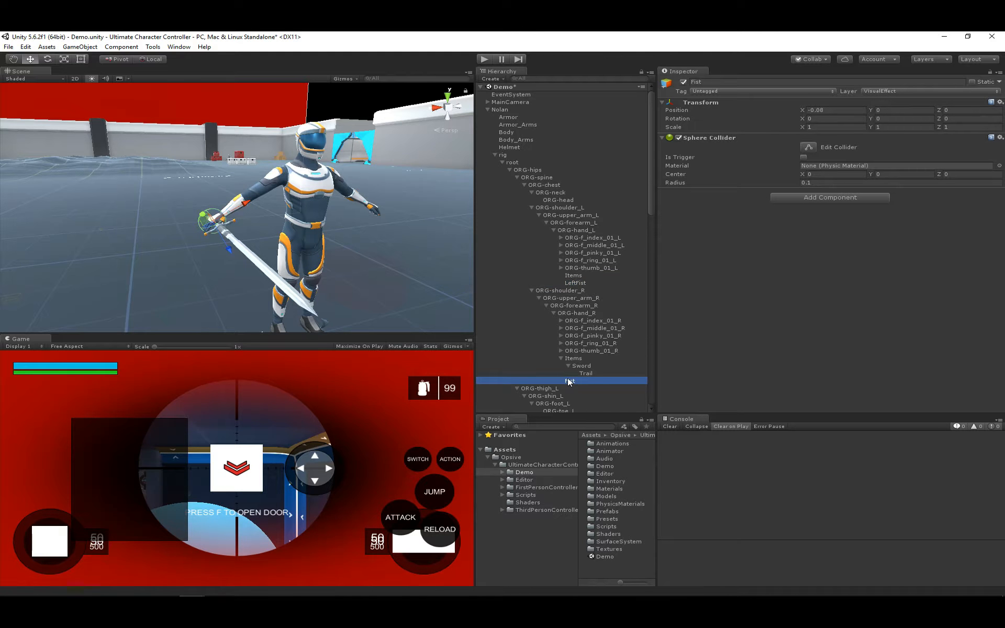
{"action": "key", "text": "F2"}
{"action": "type", "text": "RightFist"}
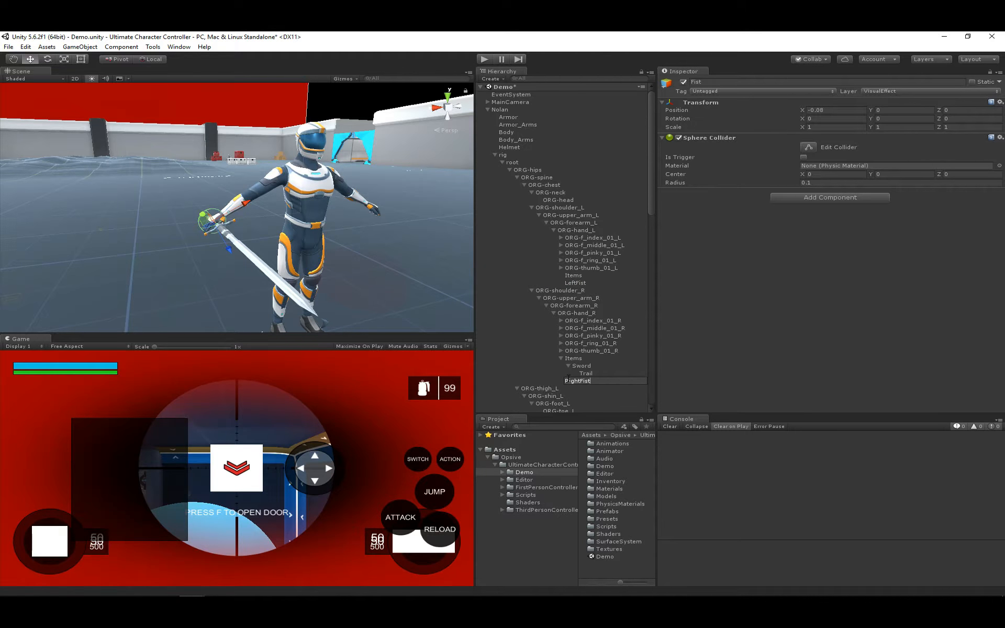
{"action": "key", "text": "Return"}
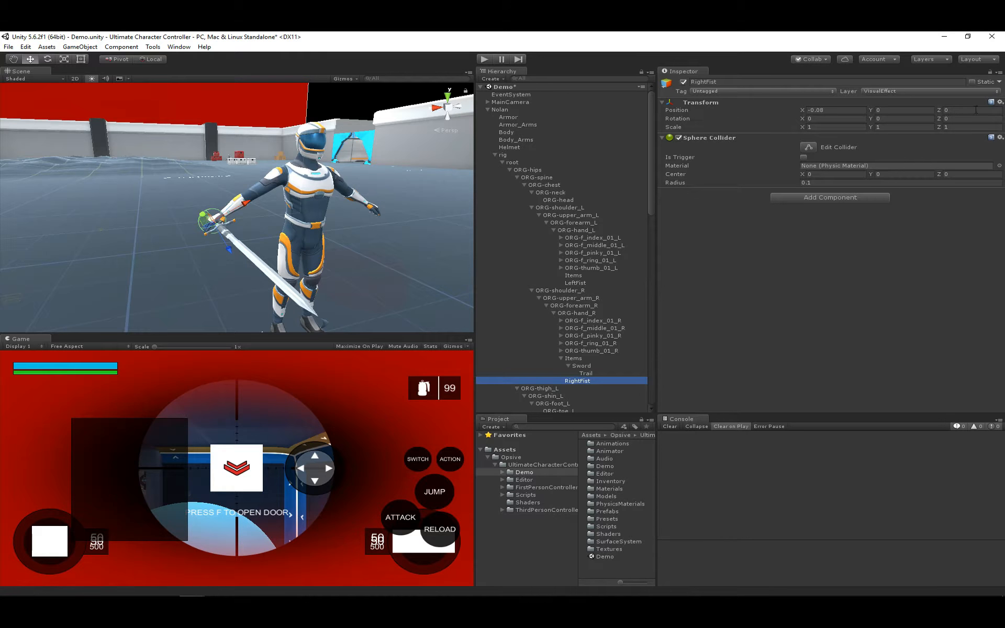
Step: Copy RightFist's Transform component and paste its values onto LeftFist's Transform
{"action": "left_click", "coordinate": [999, 102]}
{"action": "left_click", "coordinate": [976, 148]}
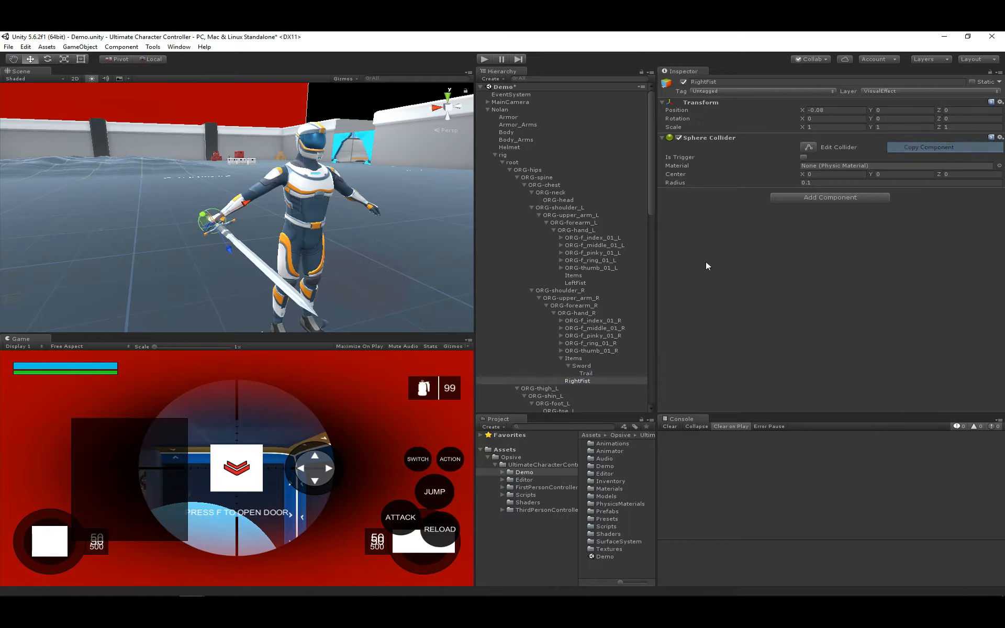
{"action": "left_click", "coordinate": [578, 283]}
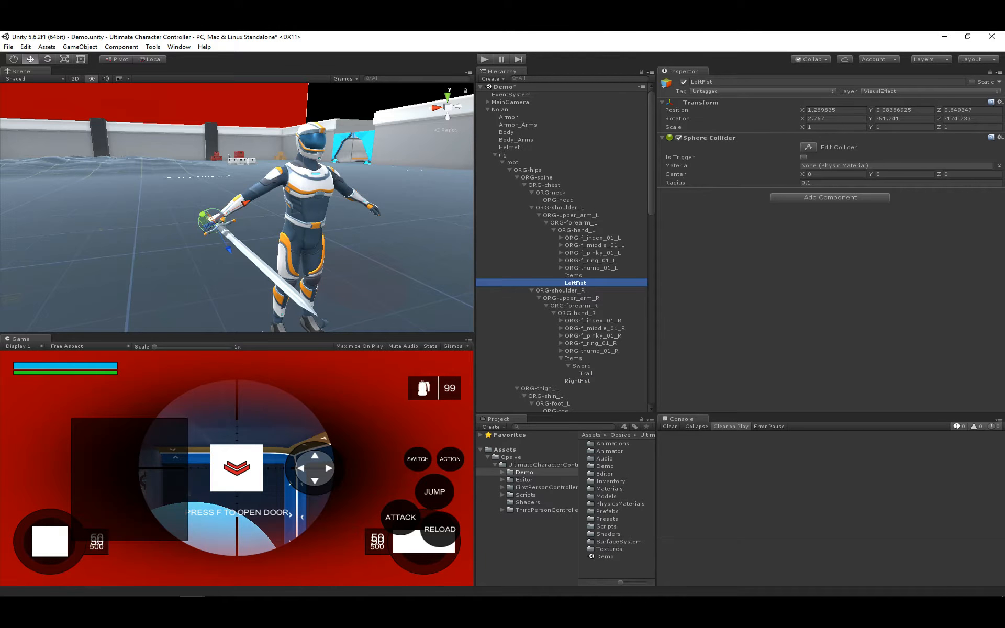
{"action": "left_click", "coordinate": [1000, 102]}
{"action": "left_click", "coordinate": [969, 167]}
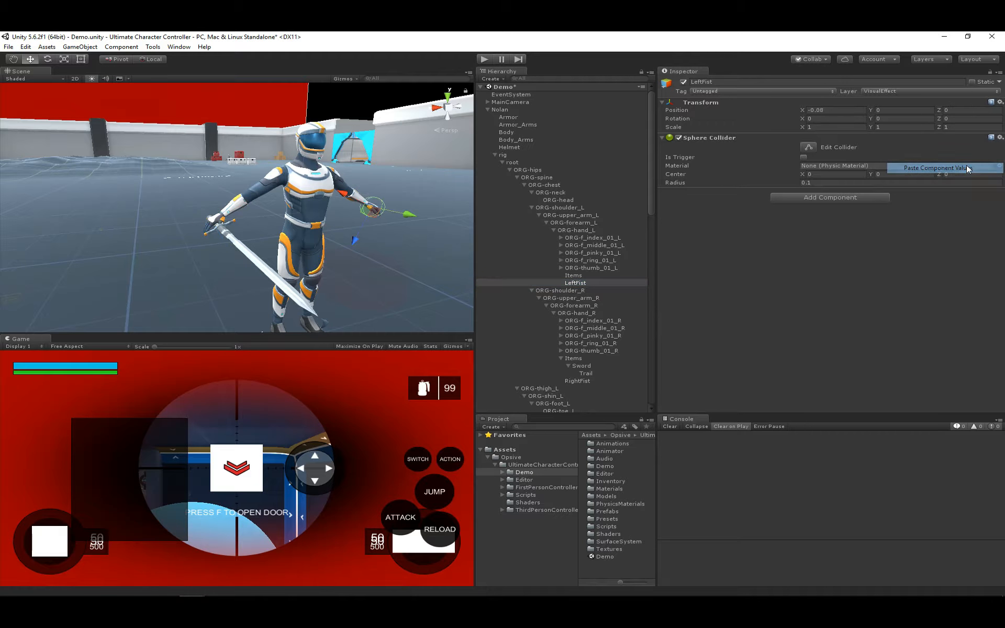
{"action": "middle_click_drag", "start_coordinate": [451, 182], "coordinate": [369, 202]}
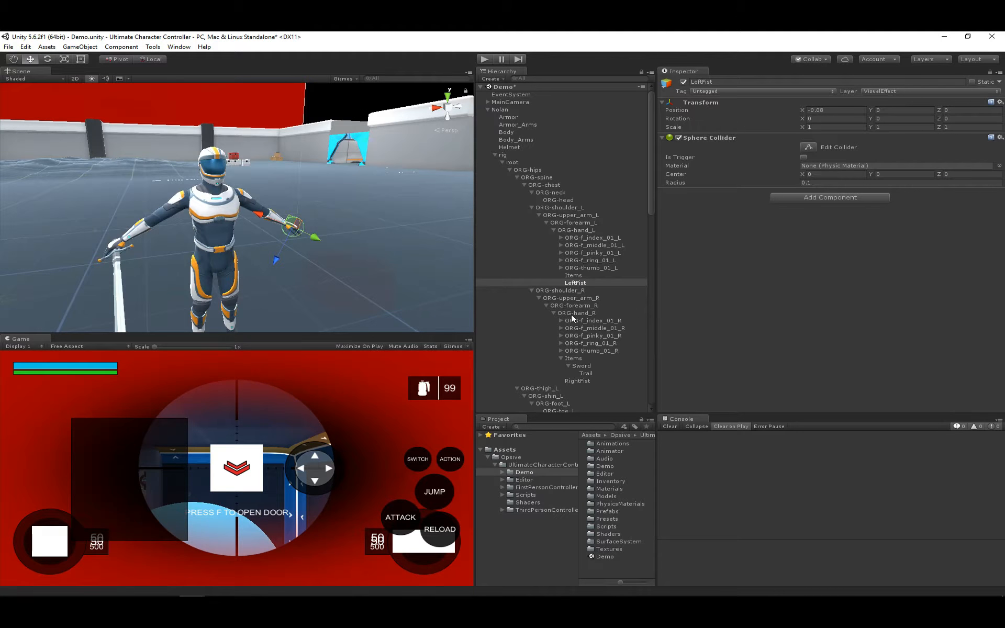
{"action": "scroll", "coordinate": [571, 319], "scroll_direction": "down", "scroll_amount": 2}
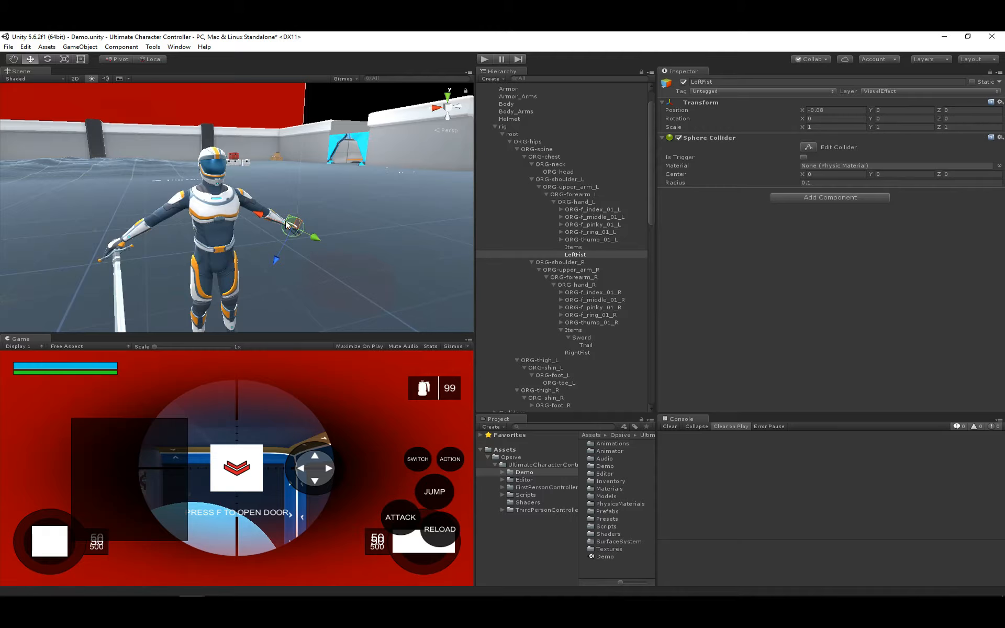
Step: Duplicate LeftFist, parent the copy to ORG-hand_L of NolanFirstPersonArms and paste the copied Transform values onto it
{"action": "left_click", "coordinate": [579, 256]}
{"action": "key", "text": "ctrl+d"}
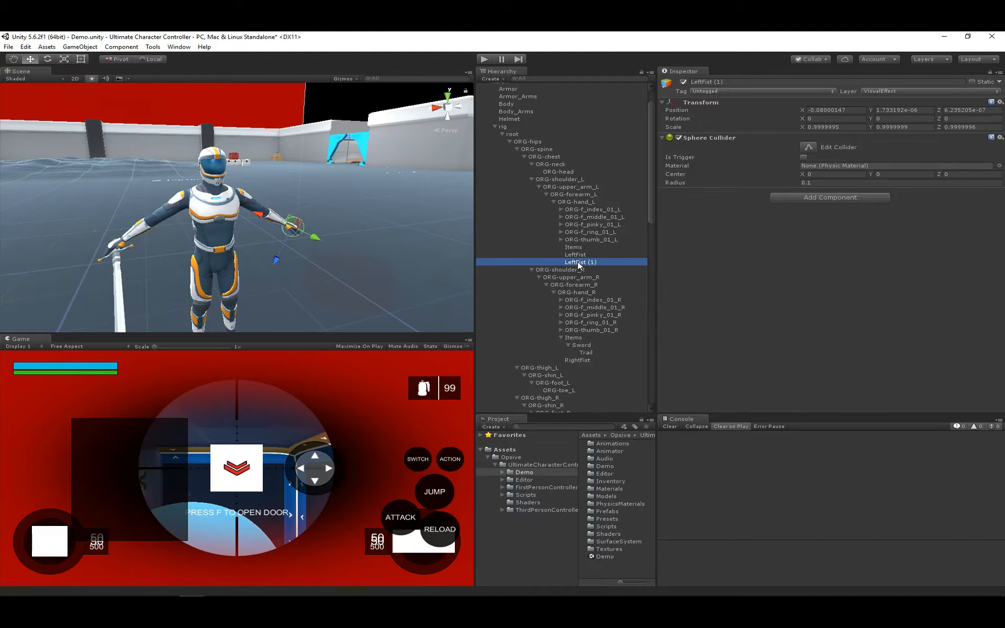
{"action": "scroll", "coordinate": [581, 246], "scroll_direction": "down", "scroll_amount": 3}
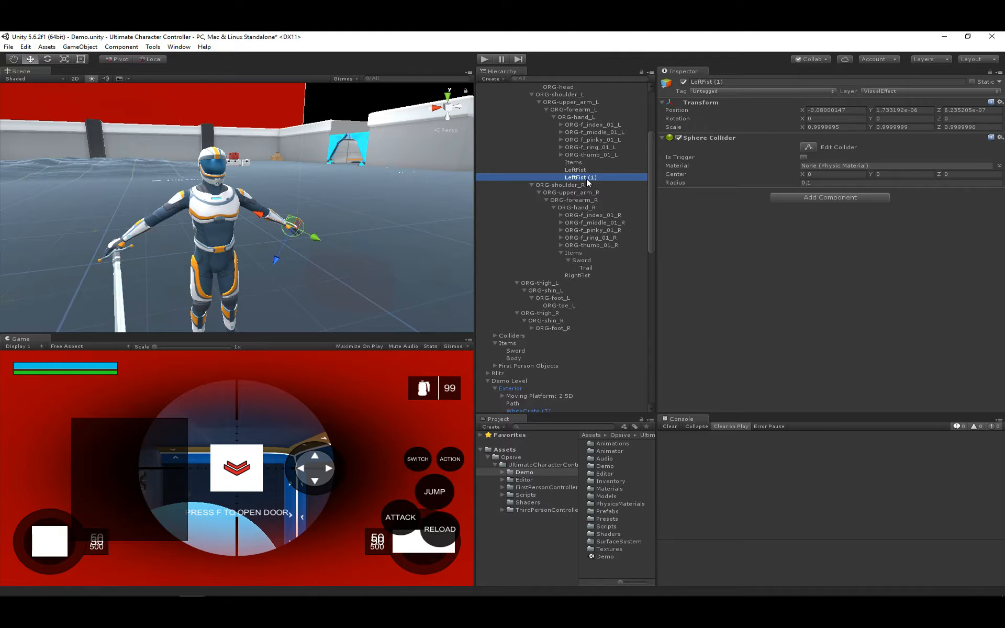
{"action": "left_click_drag", "start_coordinate": [586, 178], "coordinate": [589, 273]}
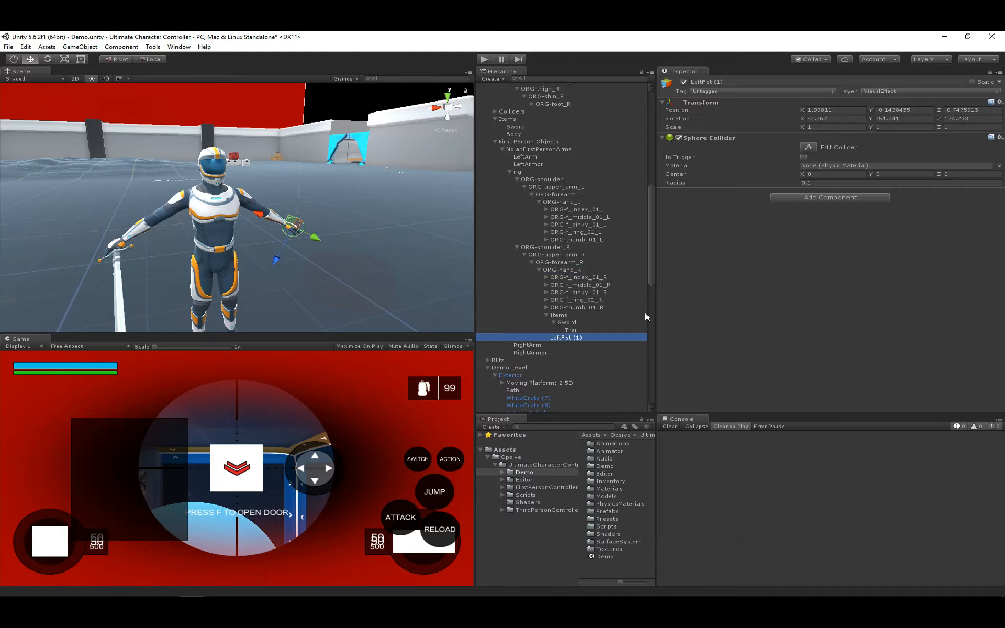
{"action": "left_click_drag", "start_coordinate": [582, 338], "coordinate": [585, 204]}
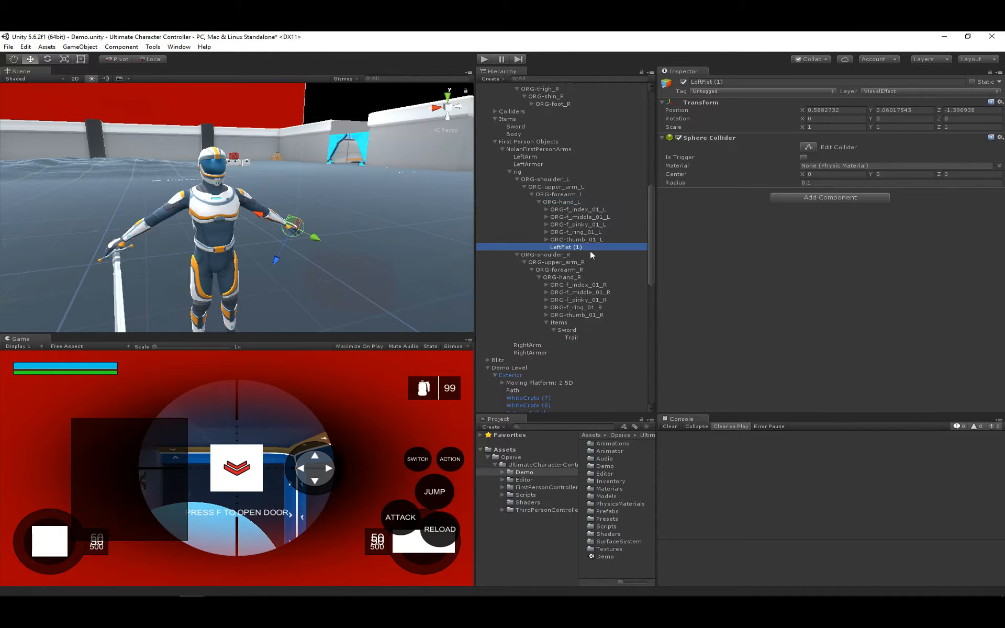
{"action": "left_click", "coordinate": [1000, 102]}
{"action": "left_click", "coordinate": [926, 166]}
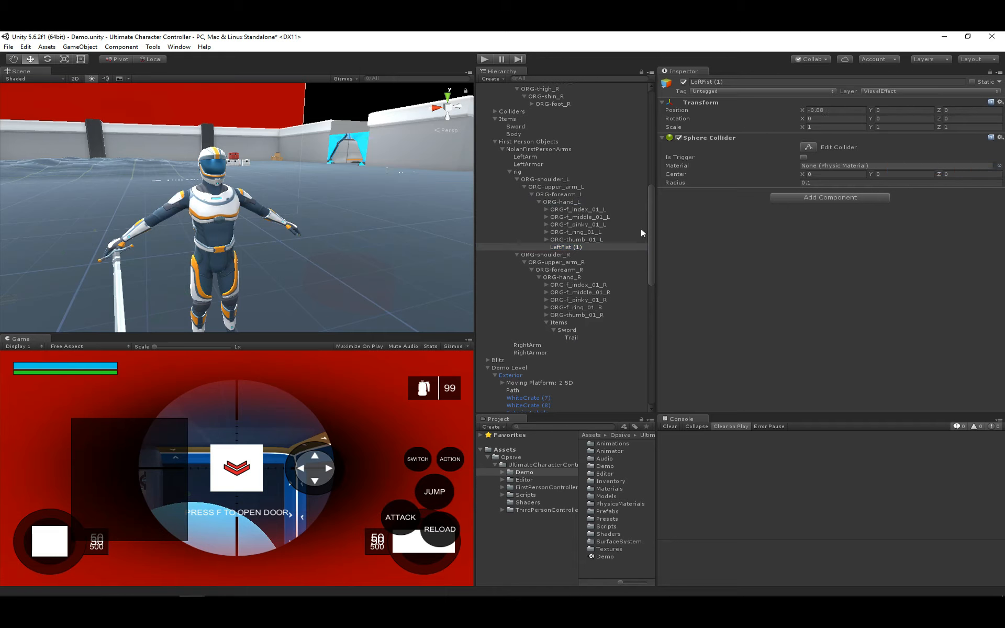
Step: Rename the fist copy on the first-person left hand as LeftFist and frame it in the Scene view
{"action": "left_click", "coordinate": [579, 247]}
{"action": "left_click", "coordinate": [576, 247]}
{"action": "left_click_drag", "start_coordinate": [573, 247], "coordinate": [607, 246]}
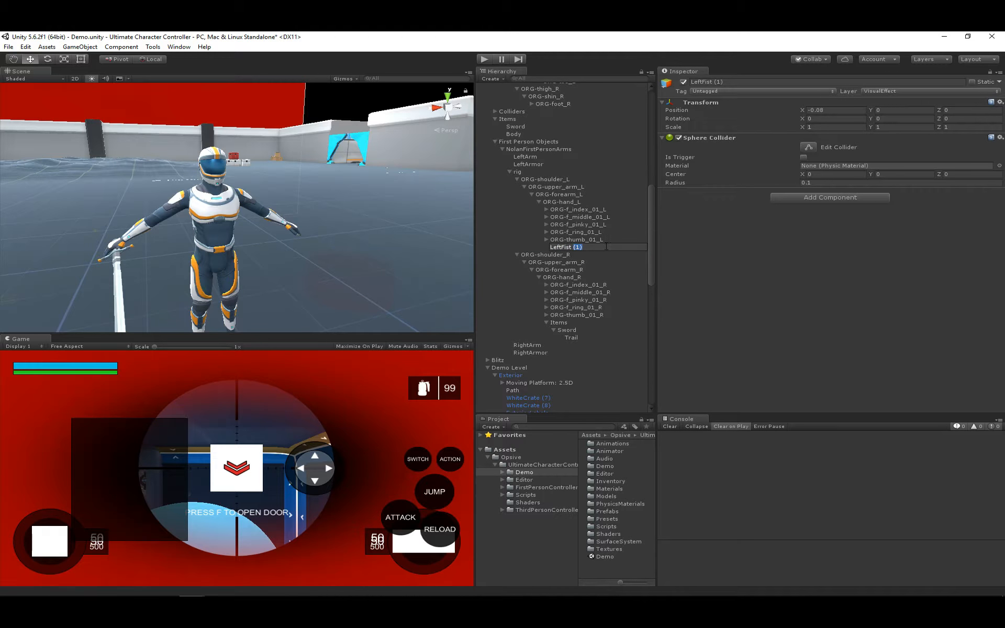
{"action": "key", "text": "BackSpace"}
{"action": "key", "text": "Return"}
{"action": "double_click", "coordinate": [580, 248]}
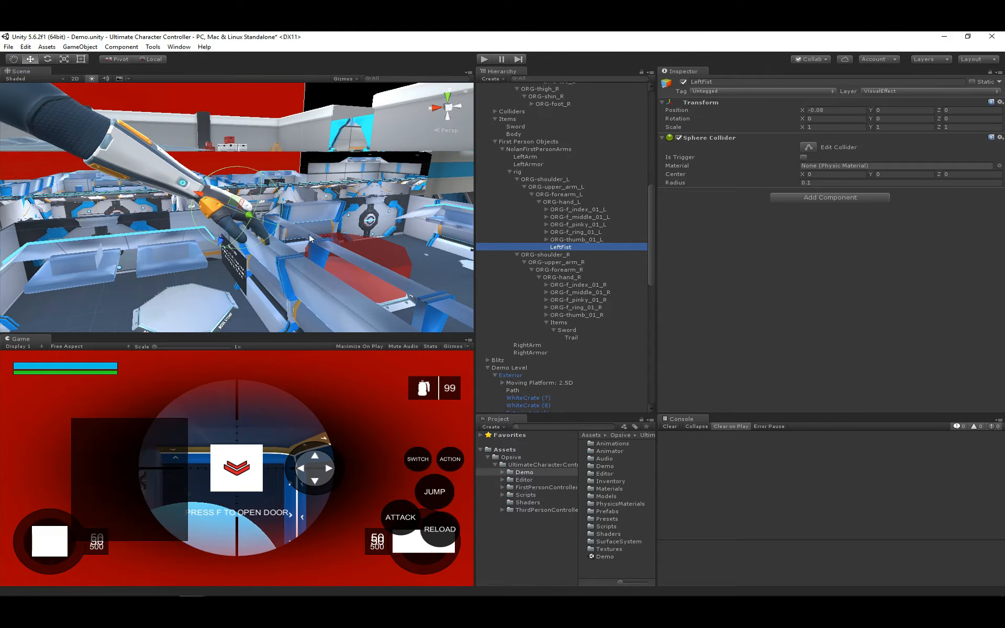
Step: Duplicate the first-person LeftFist, parent the copy to the first-person ORG-hand_R and remove the number suffix from its name
{"action": "left_click", "coordinate": [579, 257]}
{"action": "left_click", "coordinate": [573, 248]}
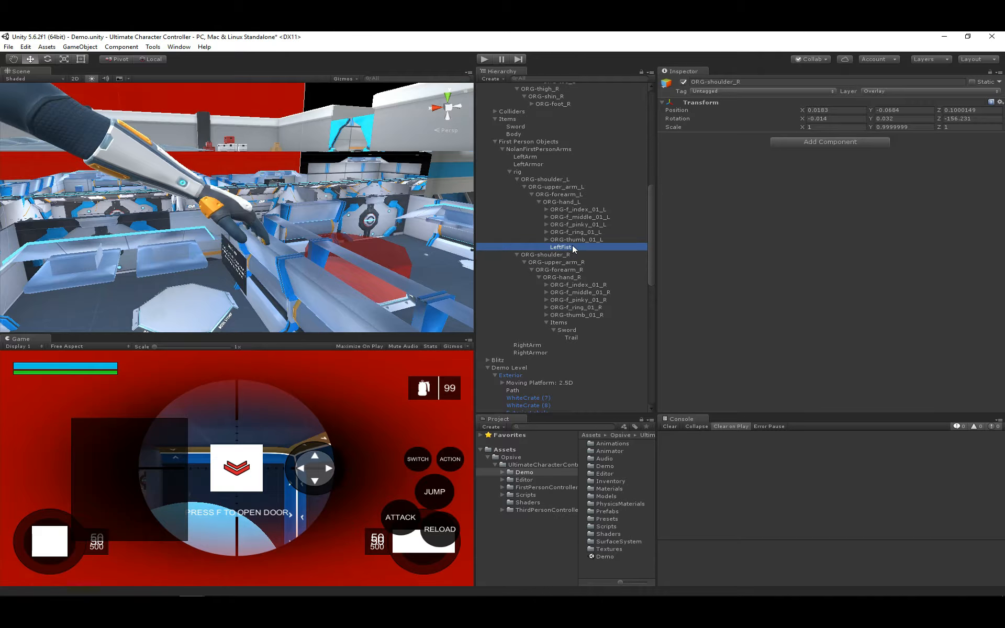
{"action": "key", "text": "ctrl+d"}
{"action": "left_click_drag", "start_coordinate": [574, 283], "coordinate": [576, 286]}
{"action": "left_click", "coordinate": [575, 344]}
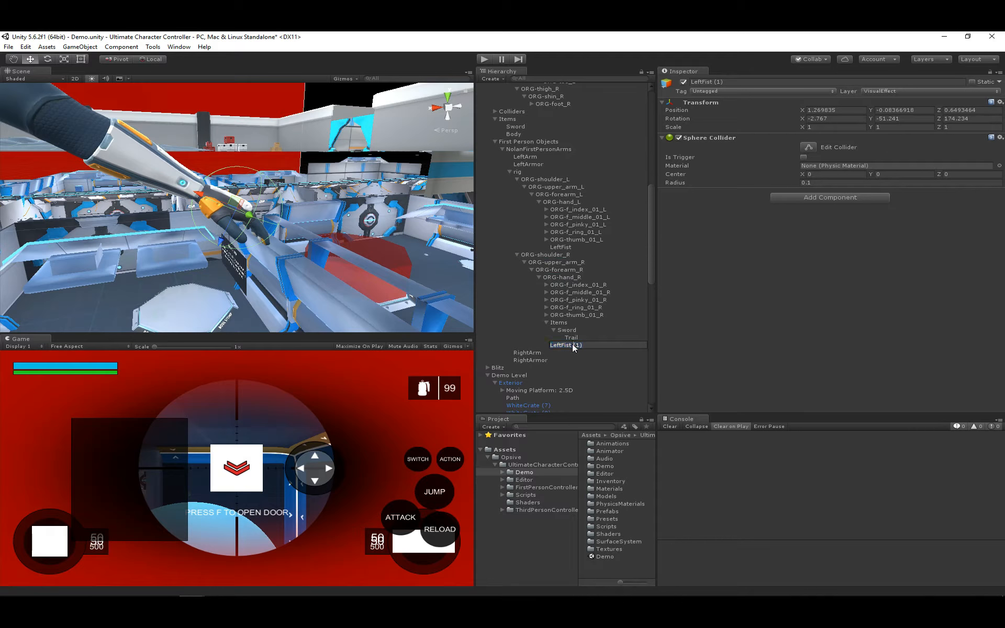
{"action": "left_click_drag", "start_coordinate": [573, 344], "coordinate": [585, 345]}
{"action": "key", "text": "BackSpace"}
{"action": "key", "text": "Return"}
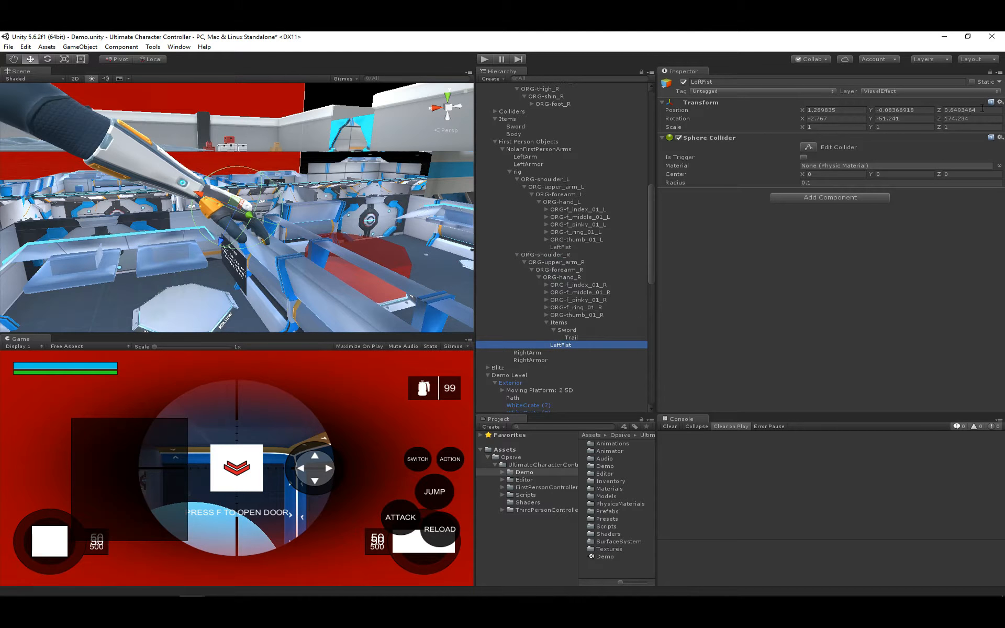
Step: Paste the copied Transform values onto the fist copy on the first-person right hand and rename it RightFist
{"action": "left_click", "coordinate": [1000, 103]}
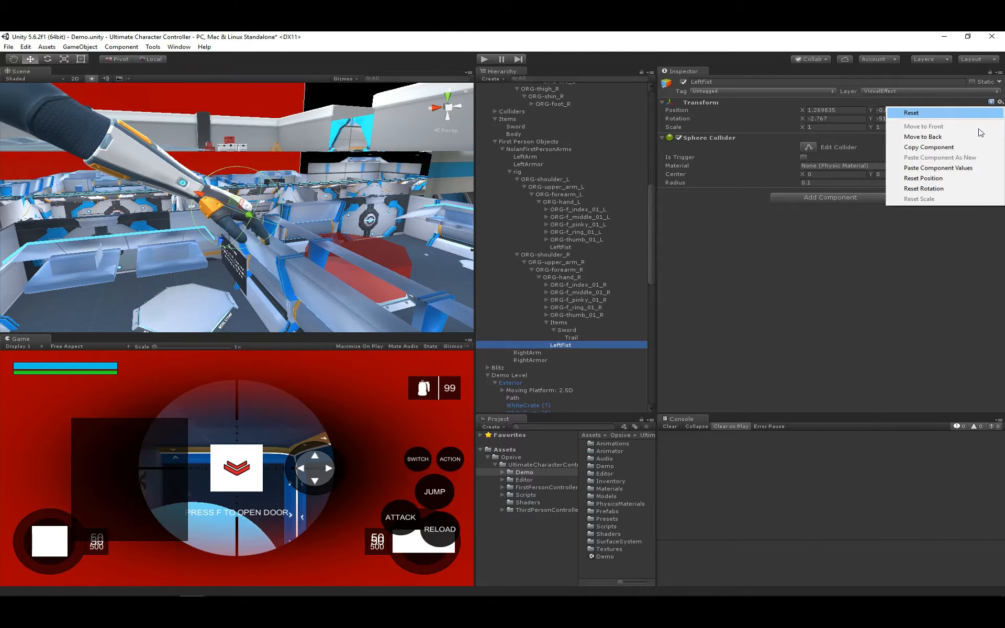
{"action": "left_click", "coordinate": [952, 168]}
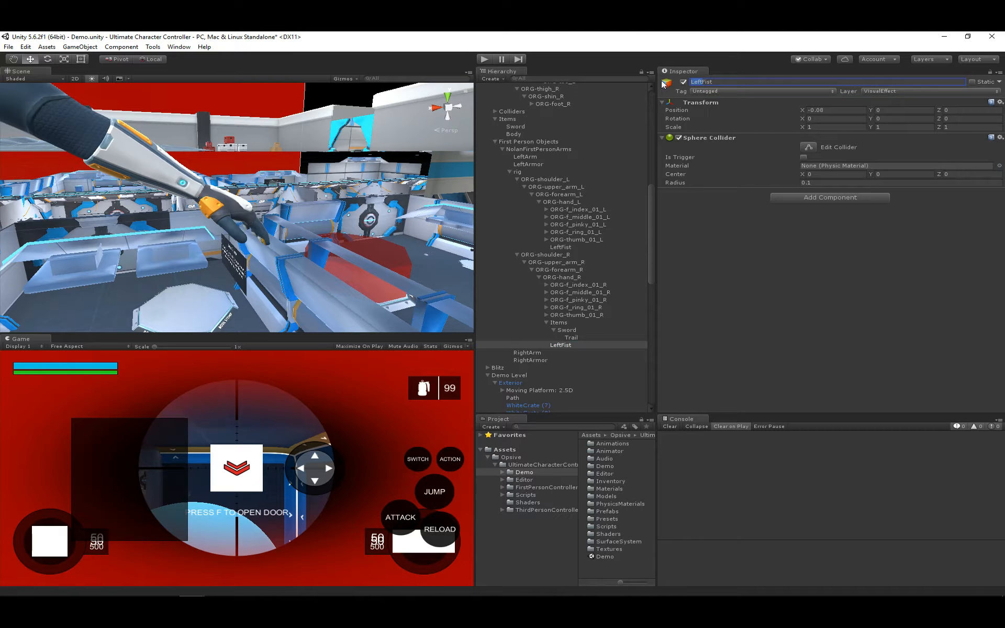
{"action": "type", "text": "RightFist"}
{"action": "key", "text": "Return"}
{"action": "scroll", "coordinate": [287, 244], "scroll_direction": "down", "scroll_amount": 6}
{"action": "middle_click_drag", "start_coordinate": [172, 230], "coordinate": [259, 221]}
{"action": "scroll", "coordinate": [259, 221], "scroll_direction": "up", "scroll_amount": 5}
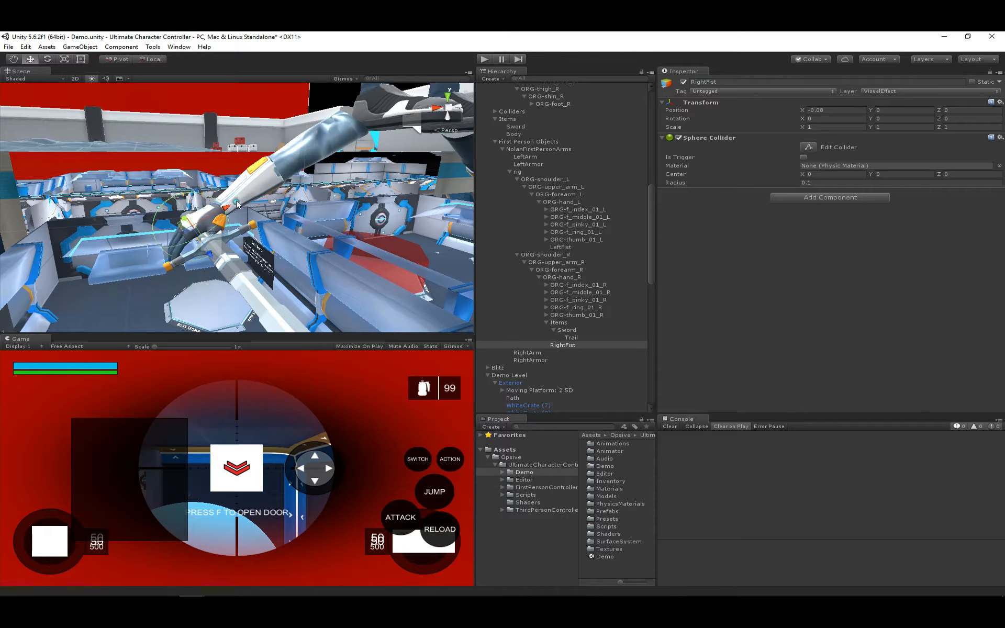
Step: Create an empty child object named Leg under Nolan's ORG-foot_L bone
{"action": "middle_click_drag", "start_coordinate": [378, 186], "coordinate": [293, 293]}
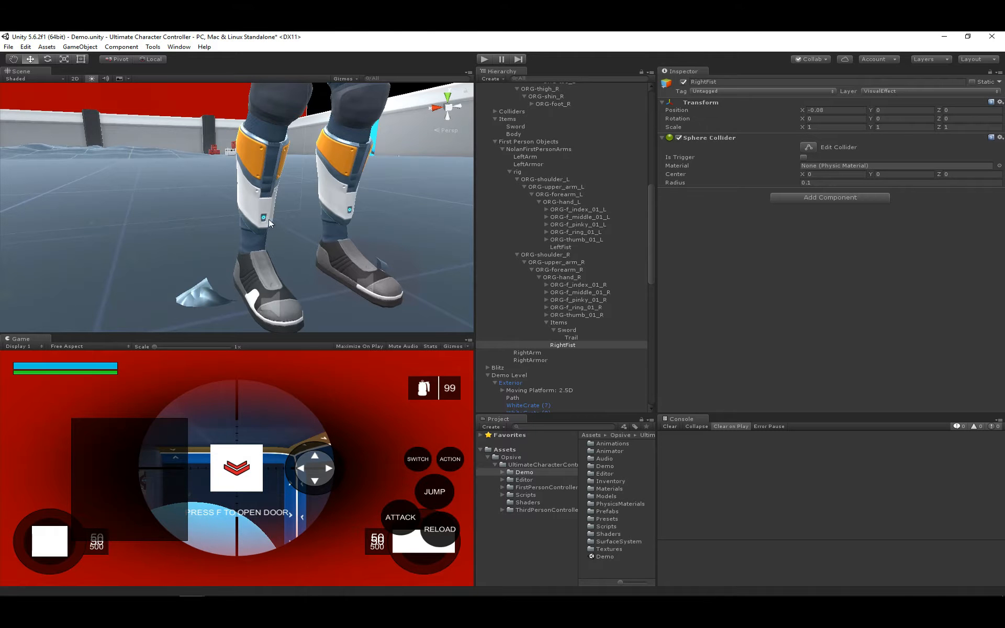
{"action": "left_click", "coordinate": [265, 198]}
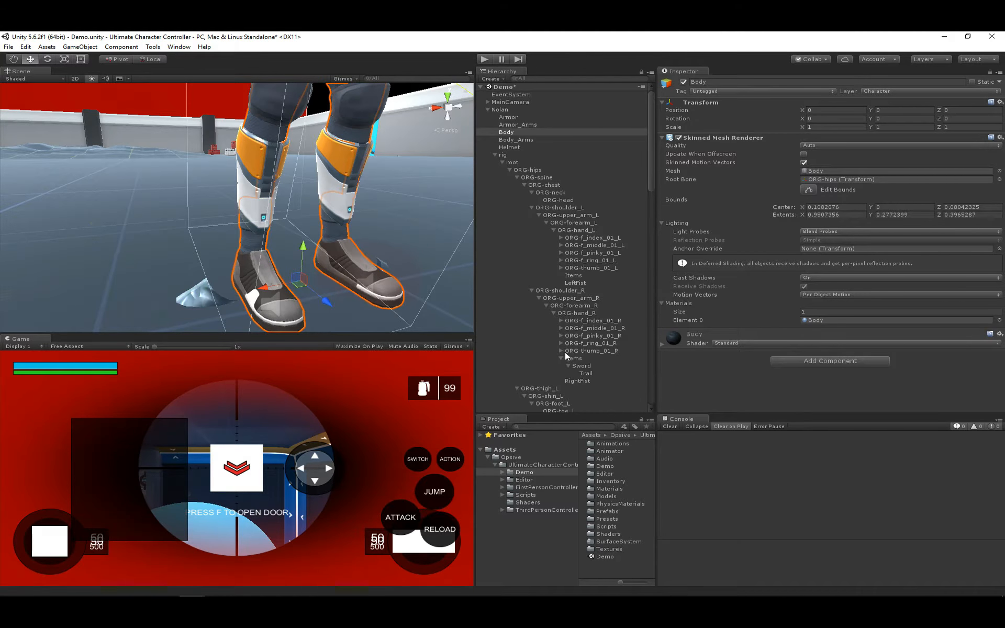
{"action": "scroll", "coordinate": [564, 352], "scroll_direction": "down", "scroll_amount": 2}
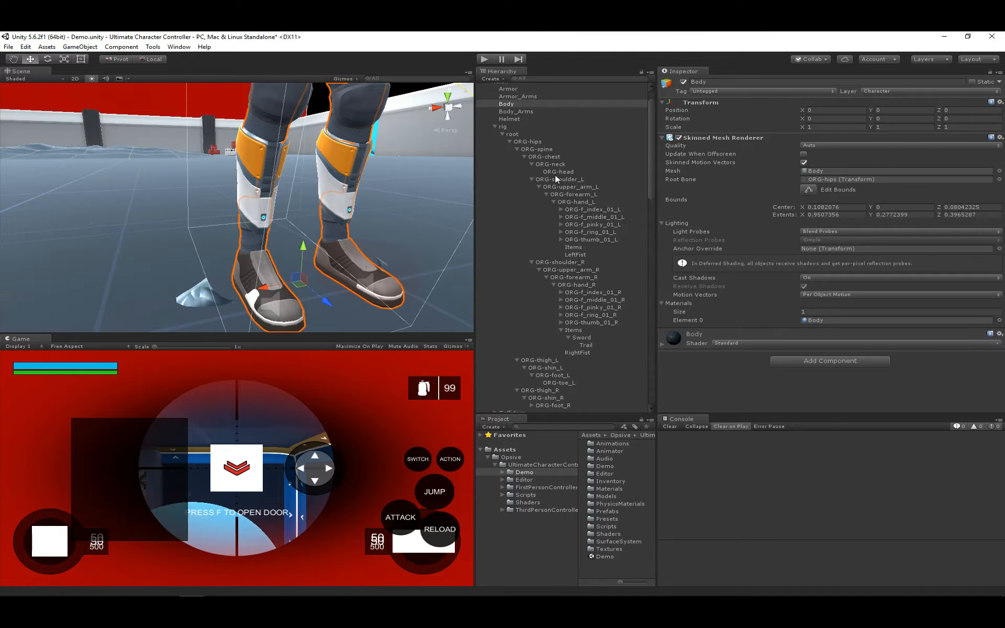
{"action": "left_click", "coordinate": [565, 383]}
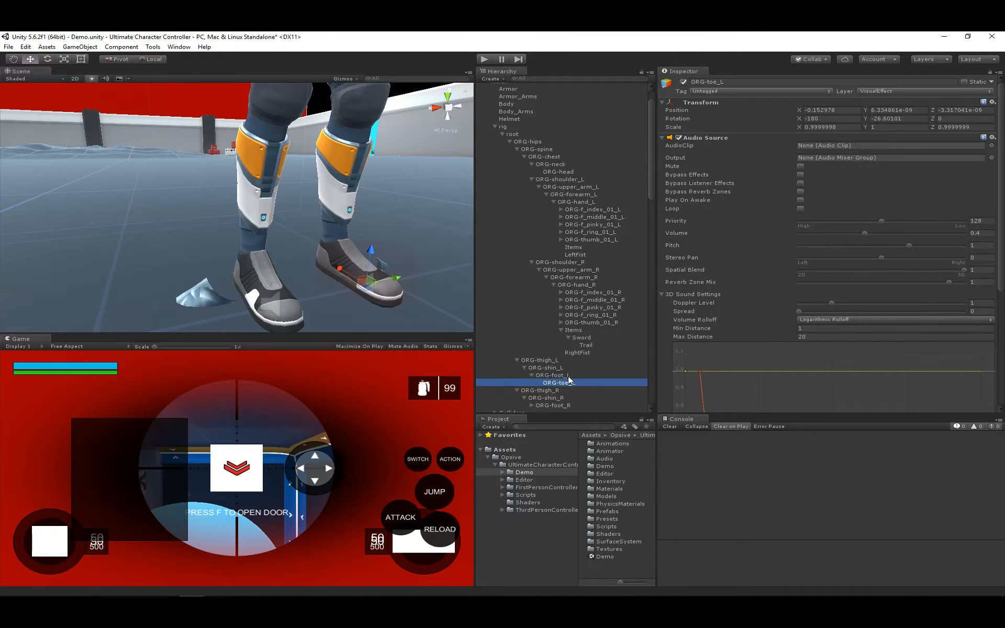
{"action": "left_click", "coordinate": [566, 375]}
{"action": "key", "text": "q"}
{"action": "middle_click_drag", "start_coordinate": [290, 217], "coordinate": [262, 222]}
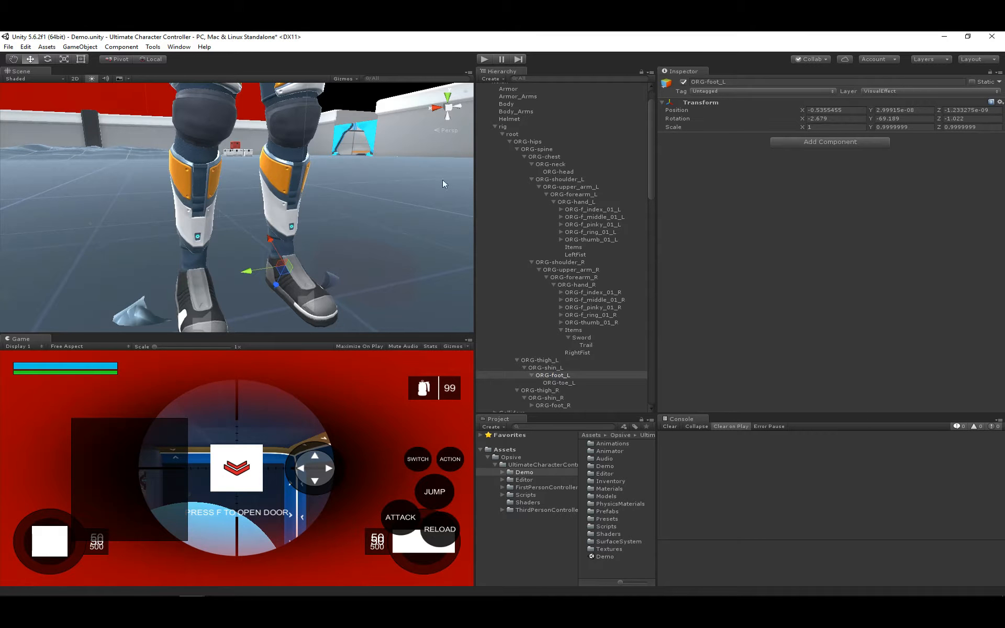
{"action": "left_click", "coordinate": [80, 47]}
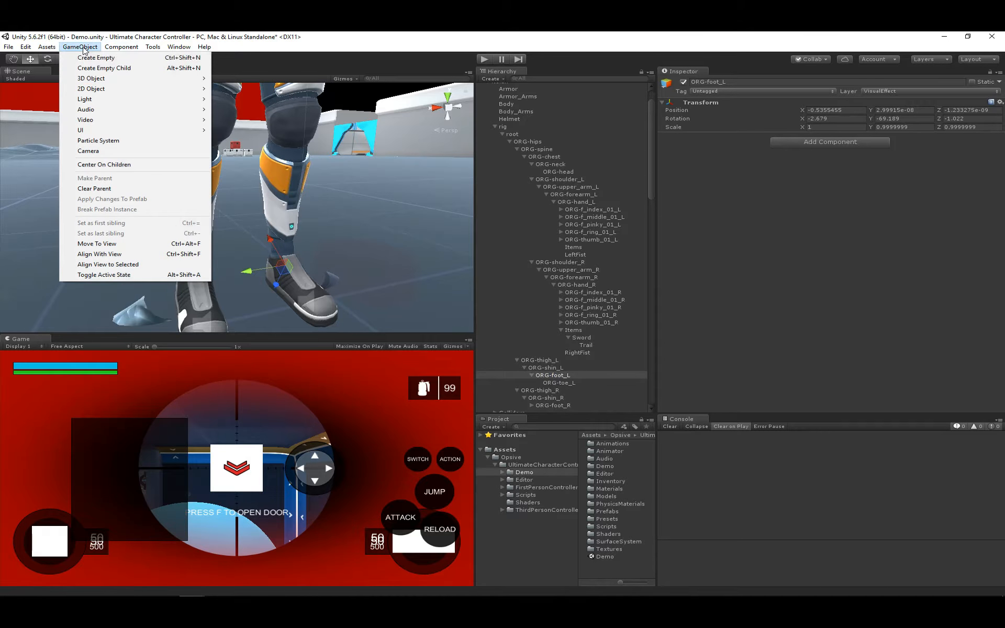
{"action": "left_click", "coordinate": [121, 71]}
{"action": "left_click", "coordinate": [729, 82]}
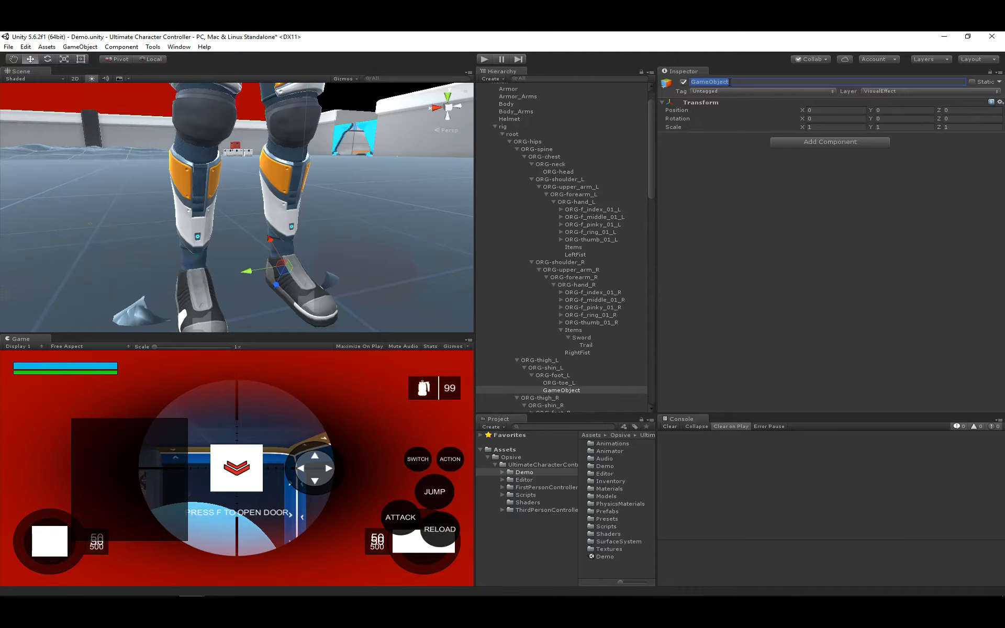
{"action": "type", "text": "Leg"}
{"action": "key", "text": "Return"}
Step: Add a Box Collider to Leg and set its size to X 0.42, Y 0.15, Z 0.28
{"action": "left_click", "coordinate": [813, 143]}
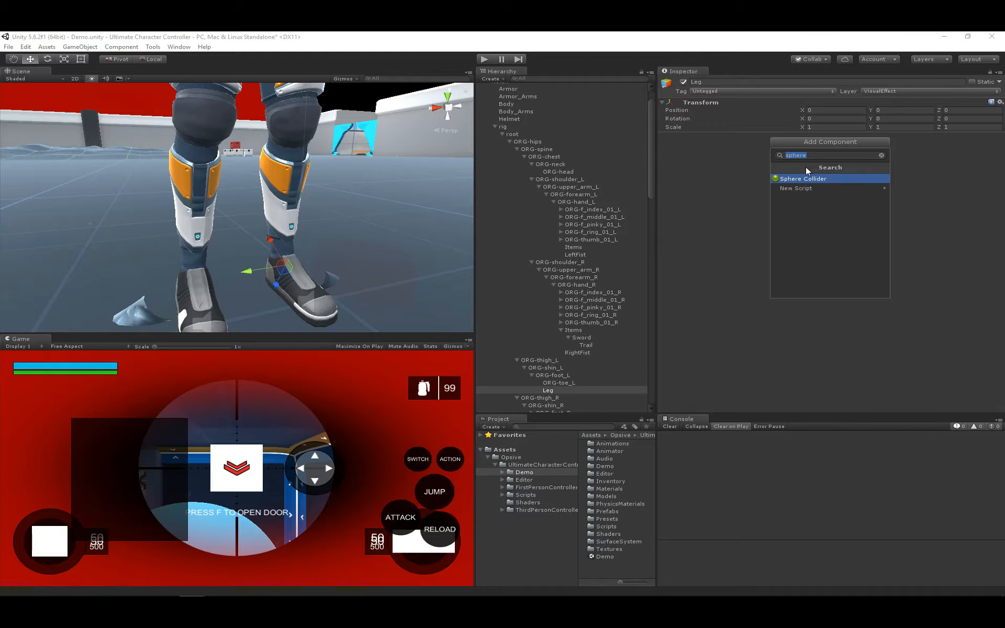
{"action": "type", "text": "box"}
{"action": "key", "text": "Return"}
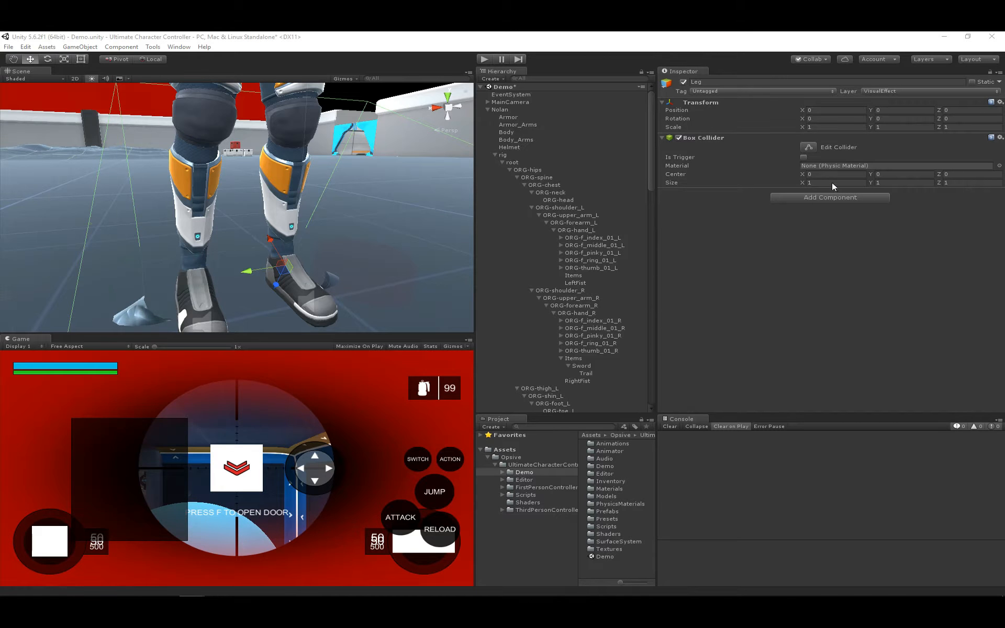
{"action": "left_click", "coordinate": [832, 183]}
{"action": "type", "text": ".42"}
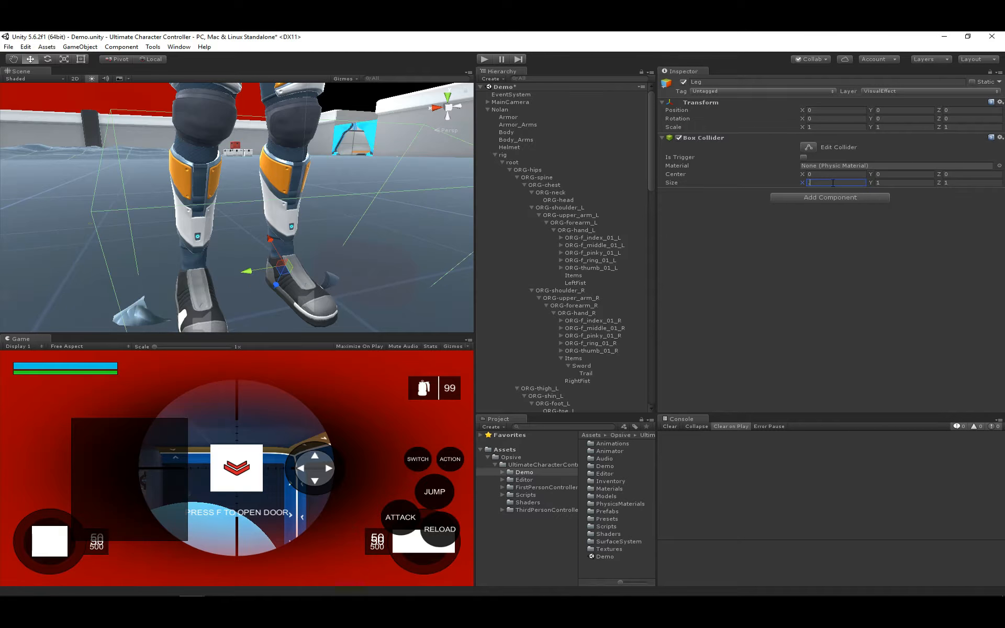
{"action": "key", "text": "Tab"}
{"action": "type", "text": ".15"}
{"action": "key", "text": "Tab"}
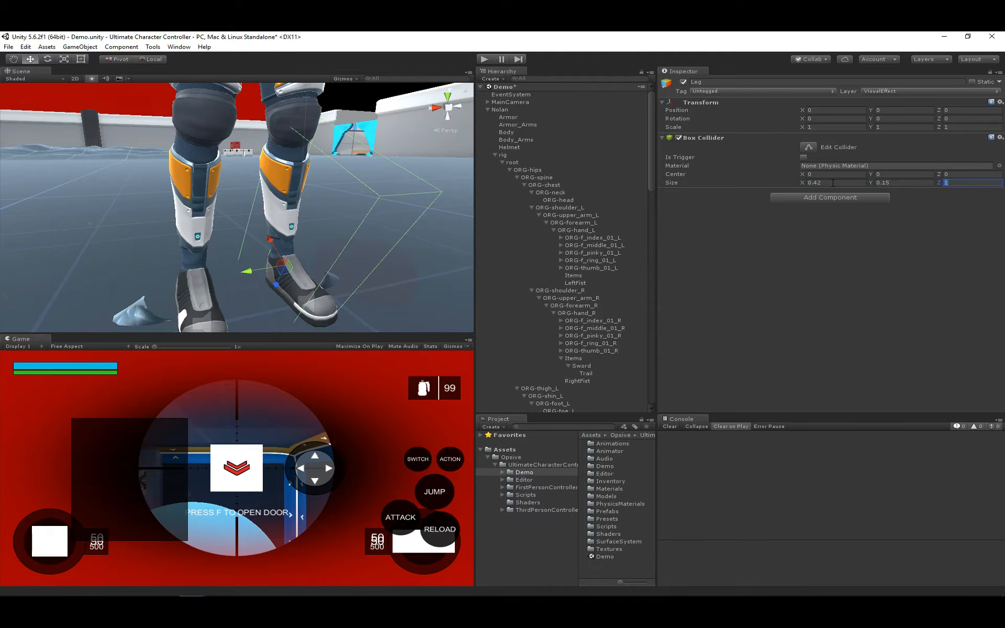
{"action": "type", "text": ".28"}
{"action": "key", "text": "Return"}
Step: Set Leg's Transform position to X -0.387, Y -0.007, Z -0.074
{"action": "left_click", "coordinate": [821, 109]}
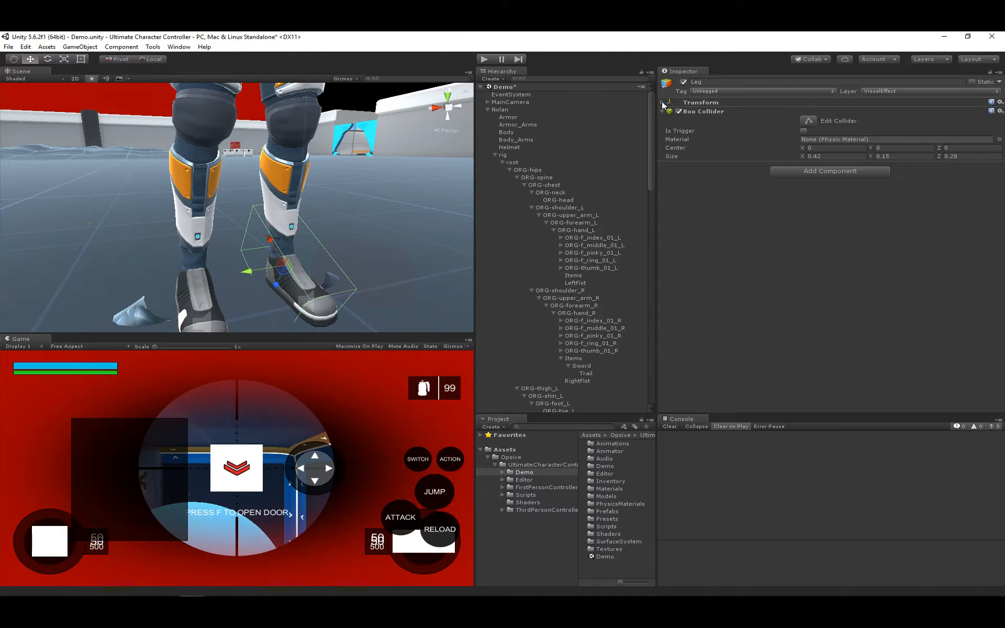
{"action": "left_click", "coordinate": [791, 105]}
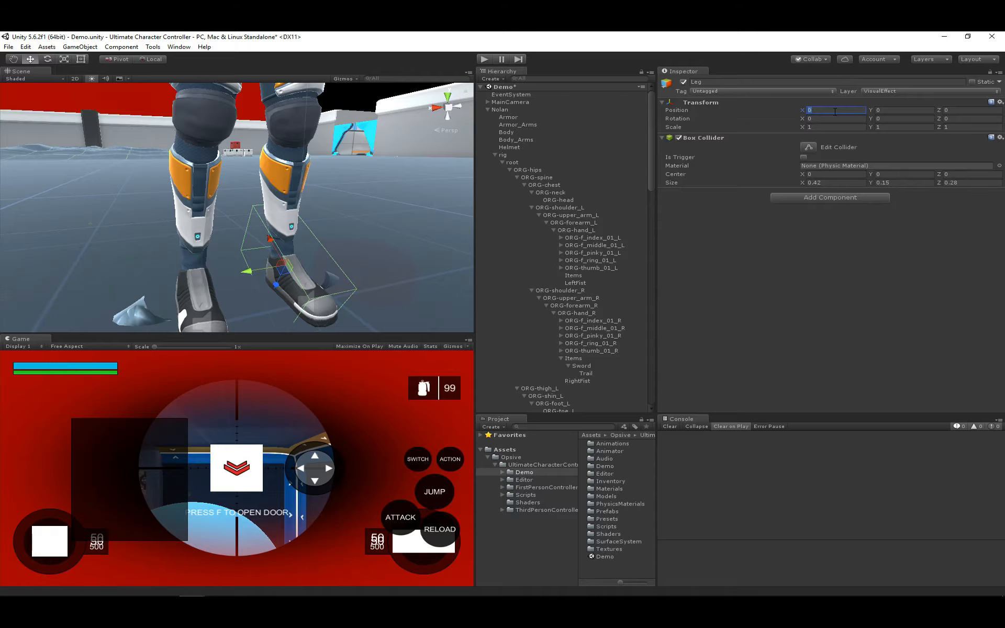
{"action": "type", "text": ".387"}
{"action": "type", "text": "-"}
{"action": "key", "text": "Tab"}
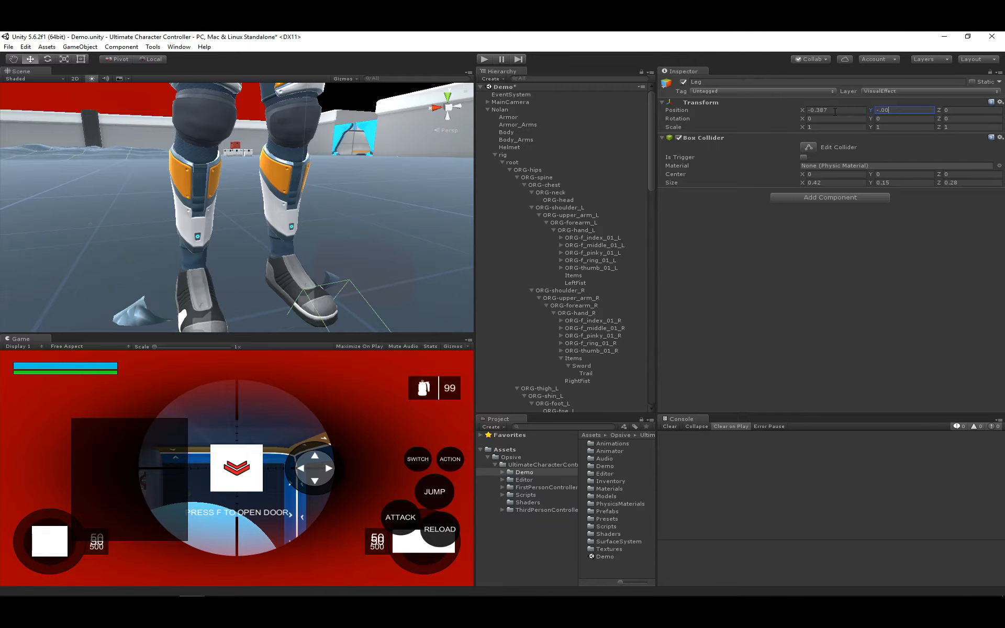
{"action": "type", "text": "-.000"}
{"action": "key", "text": "BackSpace"}
{"action": "type", "text": "7"}
{"action": "key", "text": "Tab"}
{"action": "type", "text": "-0.0"}
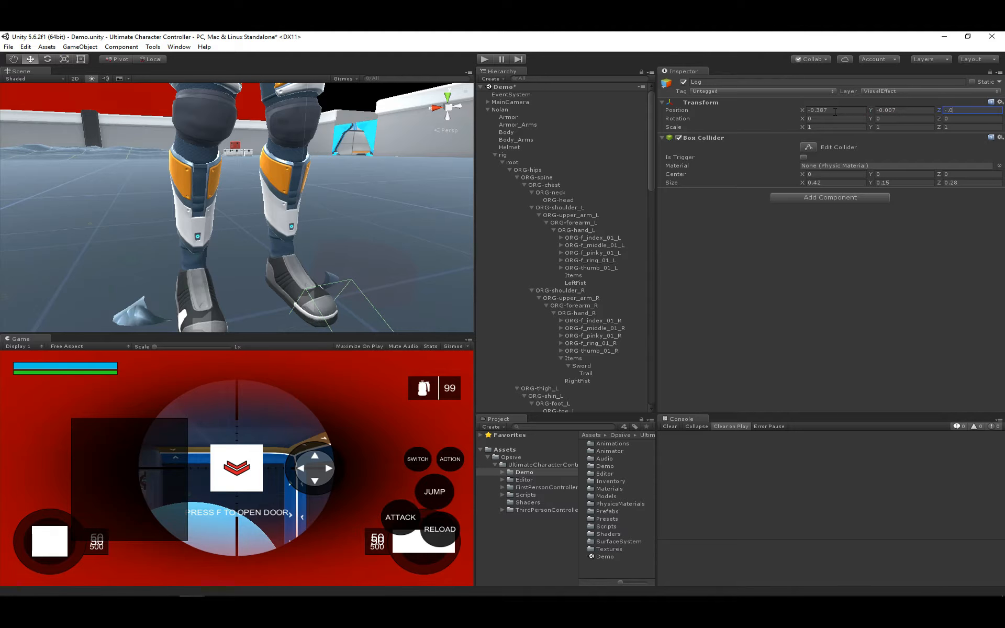
{"action": "type", "text": "74"}
Step: Set Leg's Transform rotation to X -0.18, Y -3.74, Z -2.861
{"action": "key", "text": "Tab"}
{"action": "type", "text": "-0.18"}
{"action": "key", "text": "Tab"}
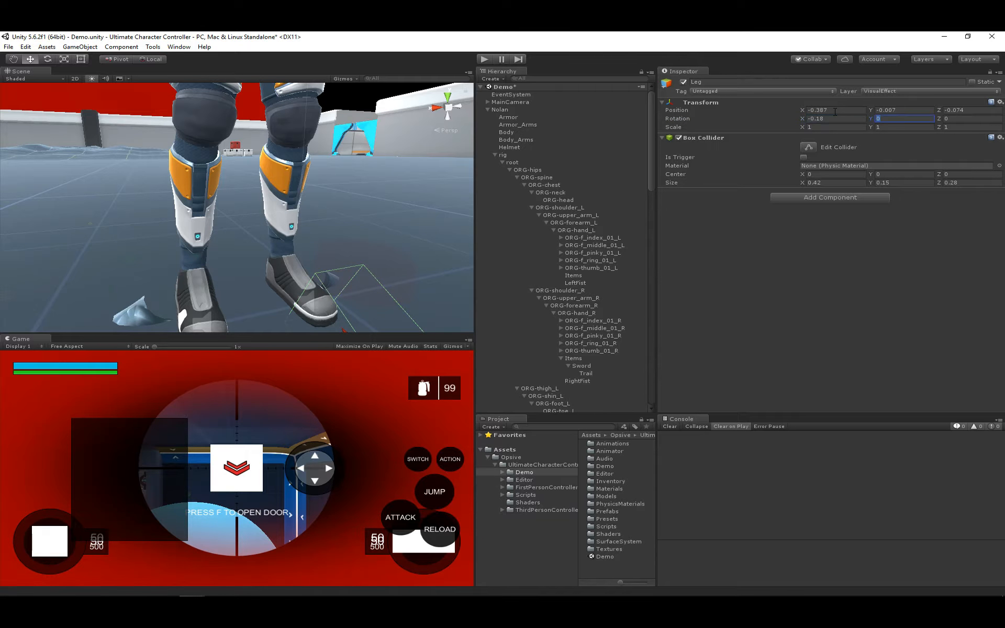
{"action": "type", "text": "-3.74"}
{"action": "key", "text": "Tab"}
{"action": "type", "text": "-2."}
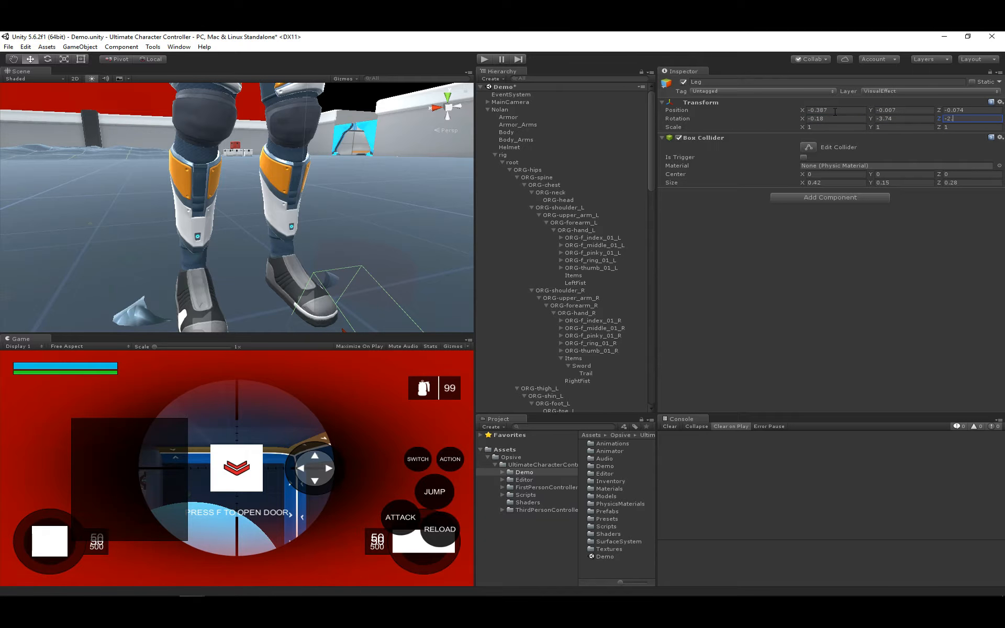
{"action": "type", "text": "861"}
{"action": "middle_click_drag", "start_coordinate": [400, 241], "coordinate": [352, 177]}
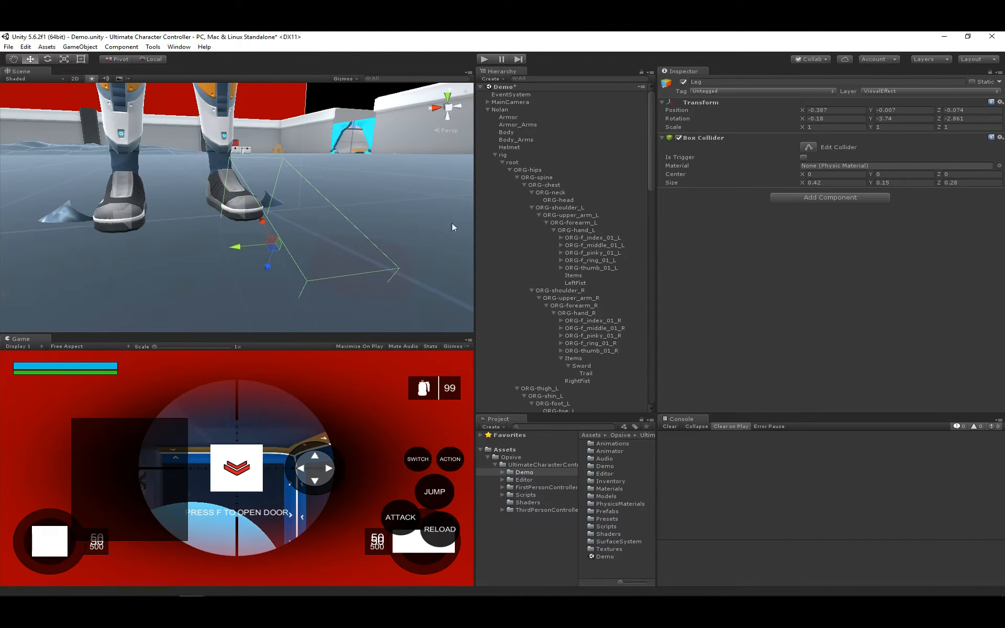
Step: Copy Leg's Transform component, reparent Leg to ORG-shin_L and paste the copied Transform values back onto it
{"action": "scroll", "coordinate": [612, 340], "scroll_direction": "down", "scroll_amount": 2}
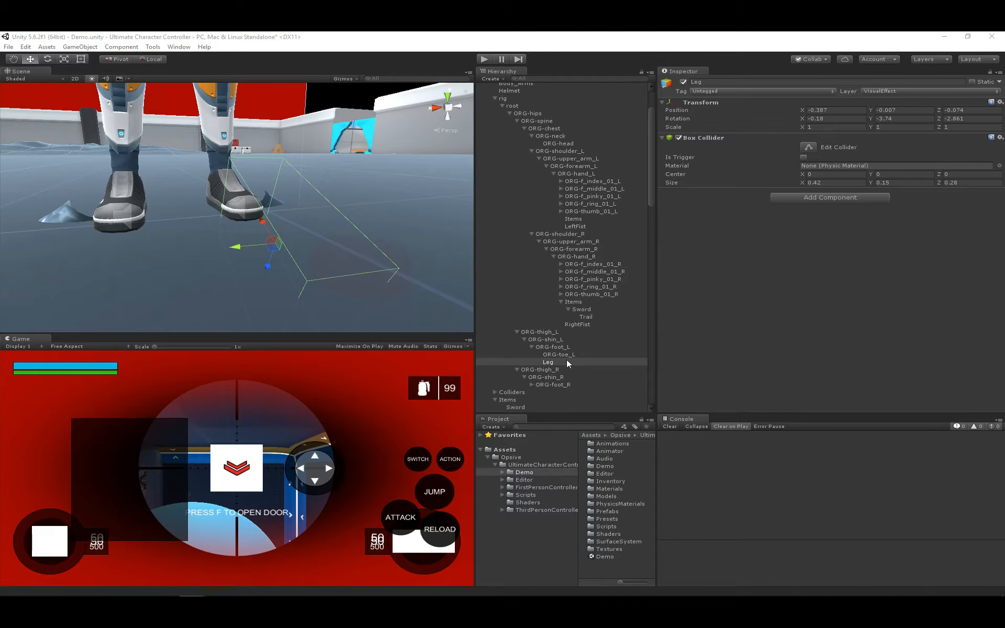
{"action": "left_click", "coordinate": [1000, 102]}
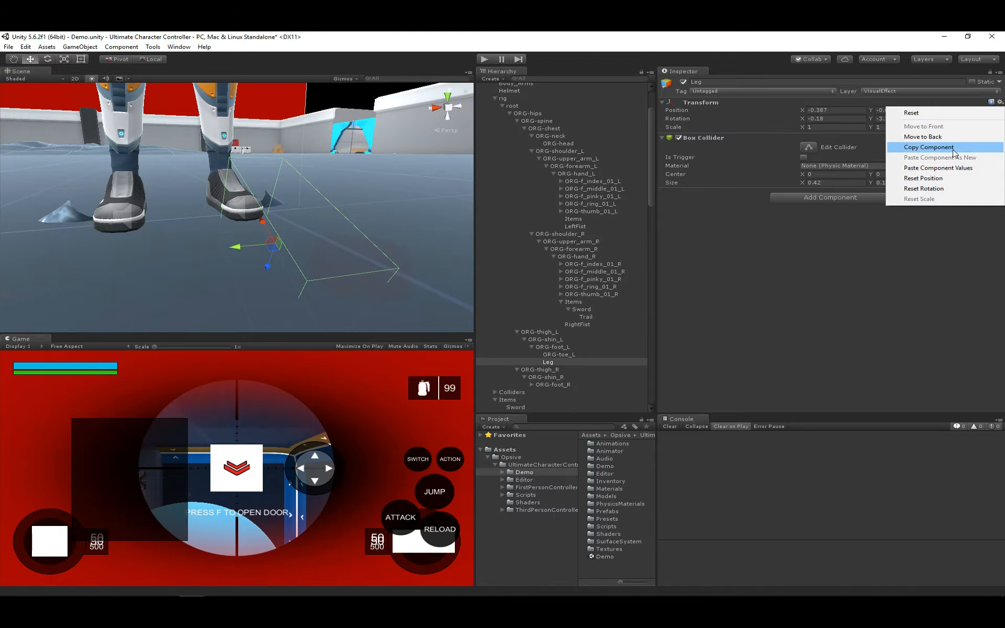
{"action": "left_click", "coordinate": [969, 146]}
{"action": "left_click_drag", "start_coordinate": [559, 364], "coordinate": [564, 344]}
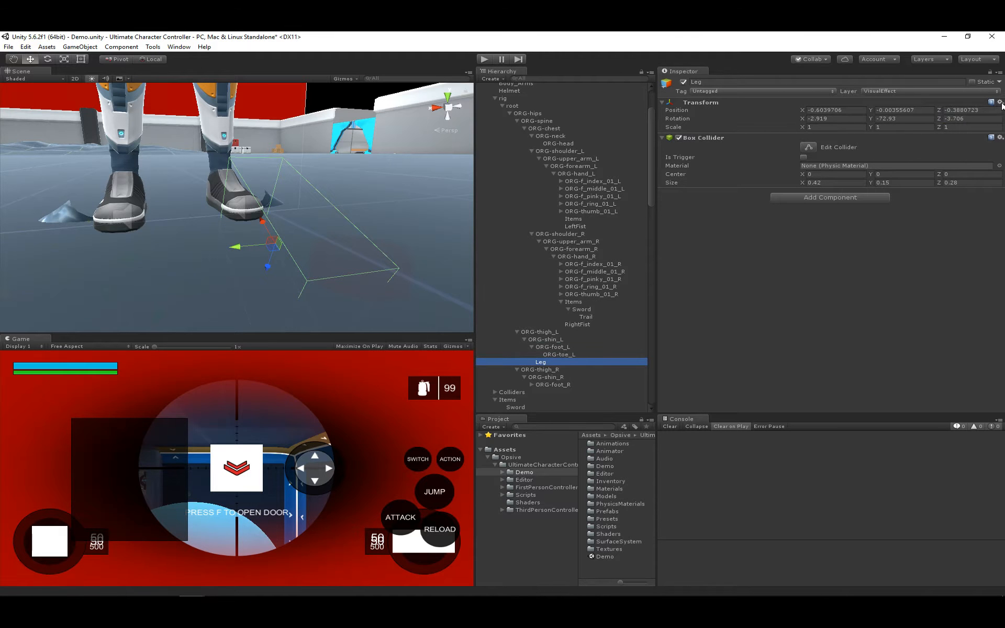
{"action": "left_click", "coordinate": [1000, 103]}
{"action": "left_click", "coordinate": [974, 169]}
{"action": "key", "text": "f"}
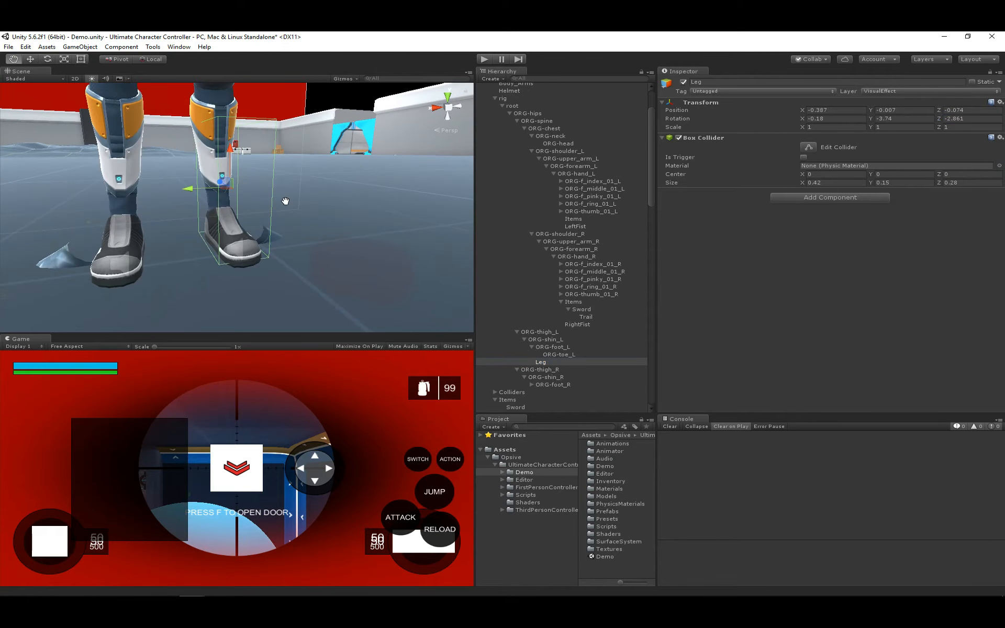
{"action": "right_click_drag", "start_coordinate": [277, 206], "coordinate": [256, 210]}
Step: Duplicate Leg, parent the copy to ORG-shin_R and remove the number suffix from its name
{"action": "left_click", "coordinate": [567, 363]}
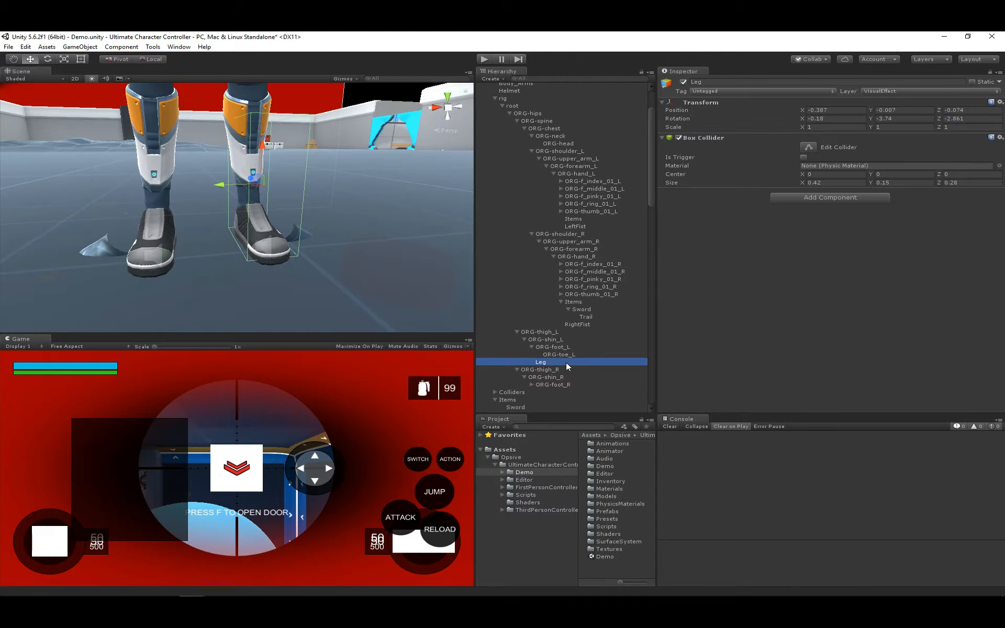
{"action": "key", "text": "ctrl+d"}
{"action": "left_click_drag", "start_coordinate": [557, 369], "coordinate": [559, 388]}
{"action": "left_click", "coordinate": [551, 392]}
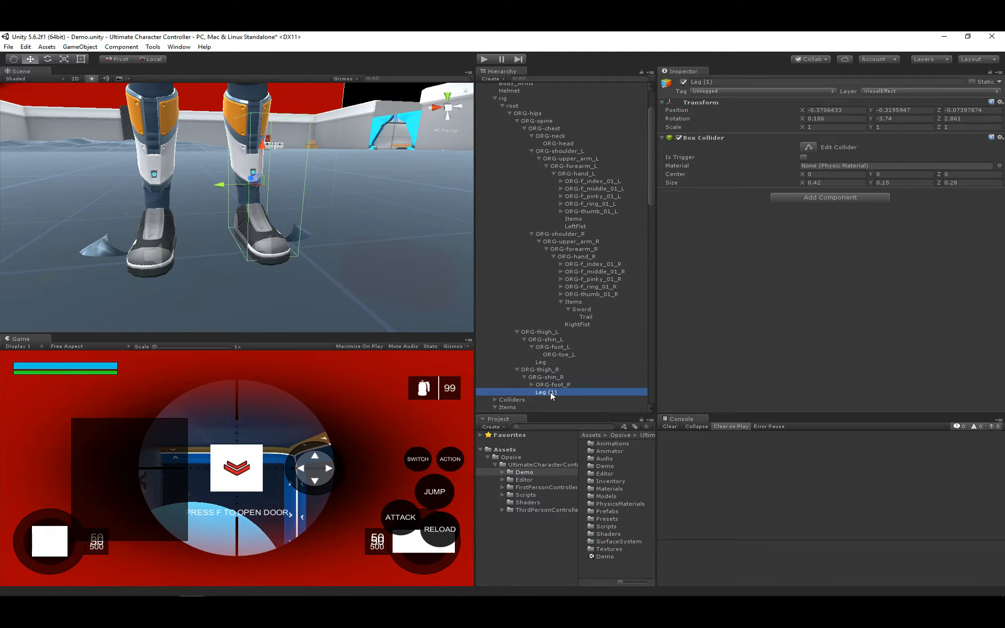
{"action": "key", "text": "BackSpace"}
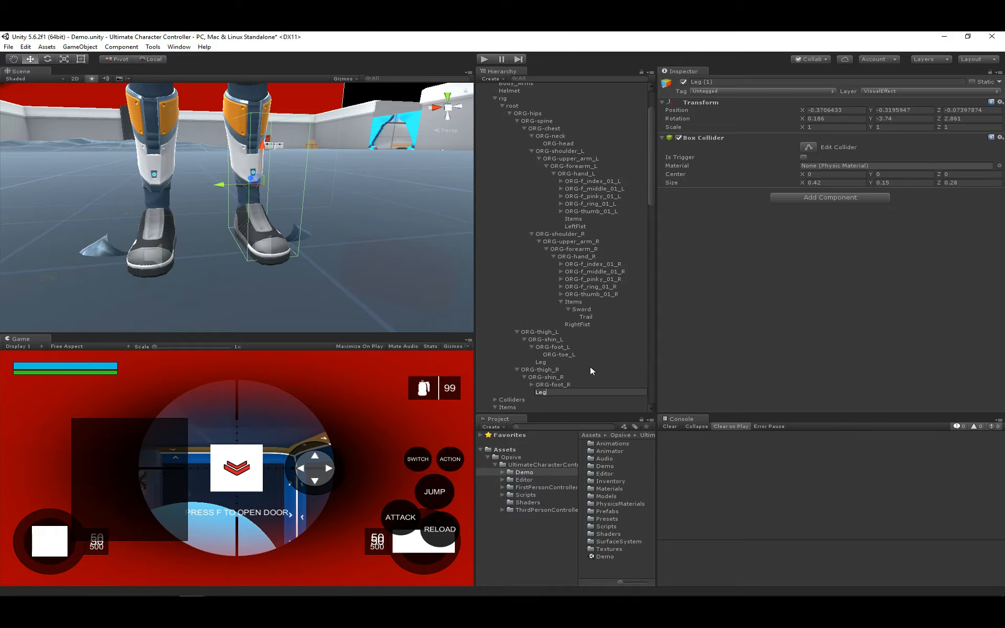
{"action": "key", "text": "Return"}
Step: Paste the copied Transform values onto the Leg copy under ORG-shin_R
{"action": "left_click", "coordinate": [1000, 101]}
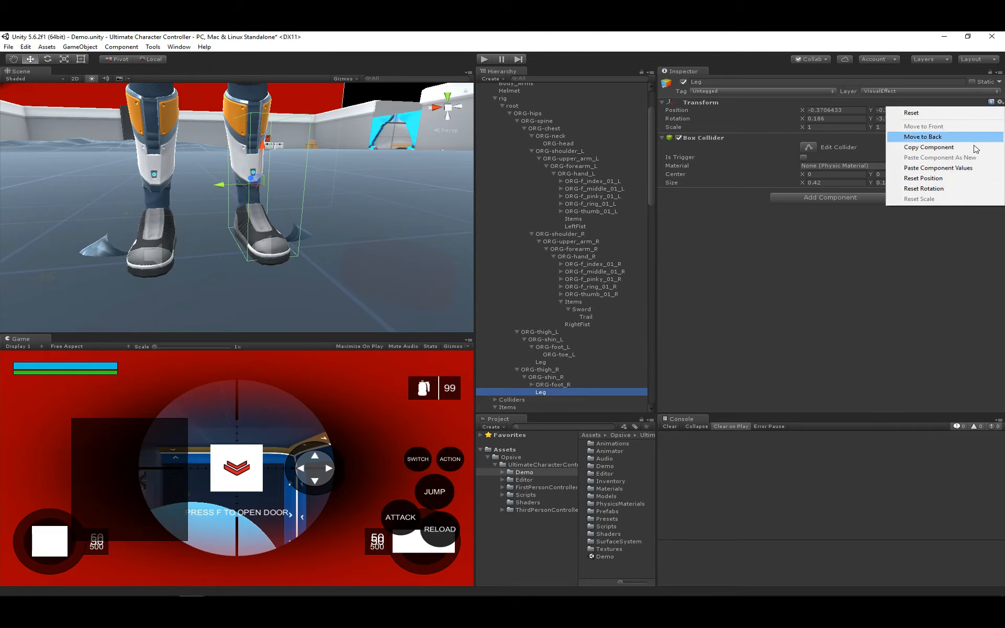
{"action": "left_click", "coordinate": [958, 168]}
{"action": "middle_click_drag", "start_coordinate": [185, 196], "coordinate": [203, 214]}
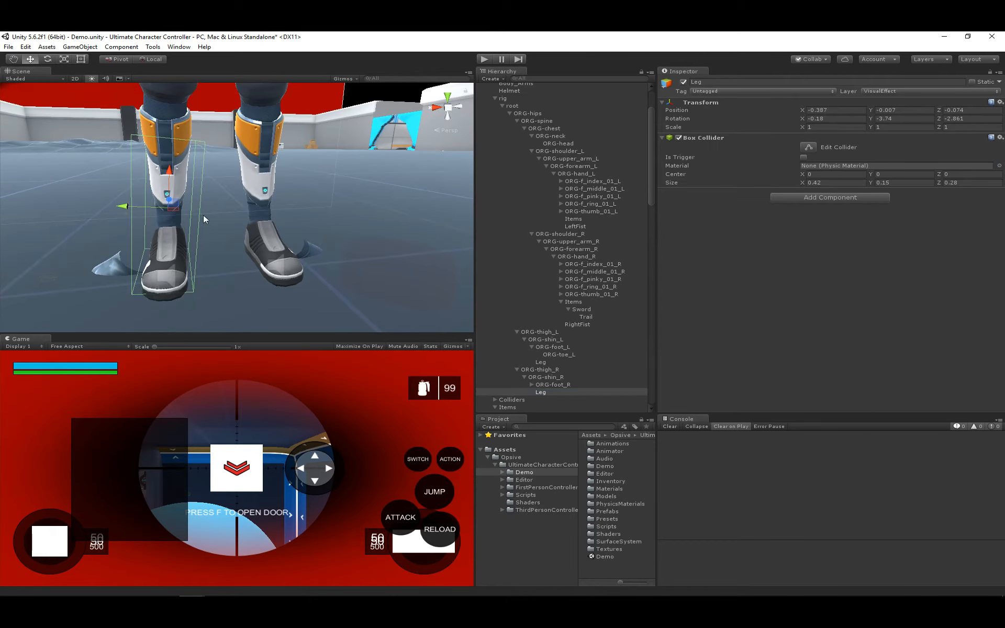
Step: Rename the Leg object under ORG-shin_R as RightLeg and the one under ORG-shin_L as LeftLeg
{"action": "left_click", "coordinate": [538, 393]}
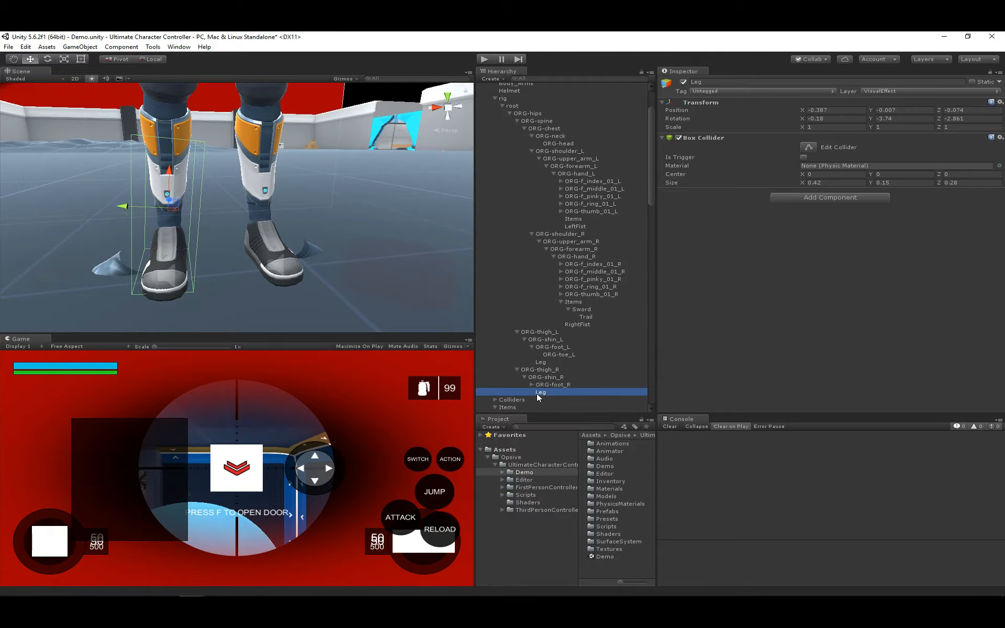
{"action": "type", "text": "RightLeg"}
{"action": "key", "text": "Return"}
{"action": "left_click", "coordinate": [542, 362]}
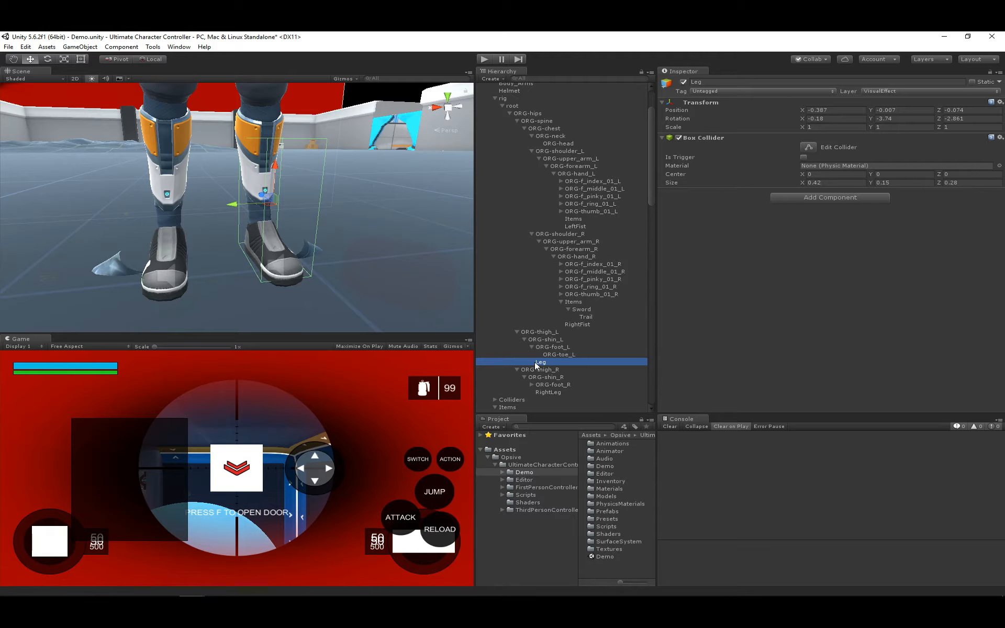
{"action": "left_click", "coordinate": [535, 363]}
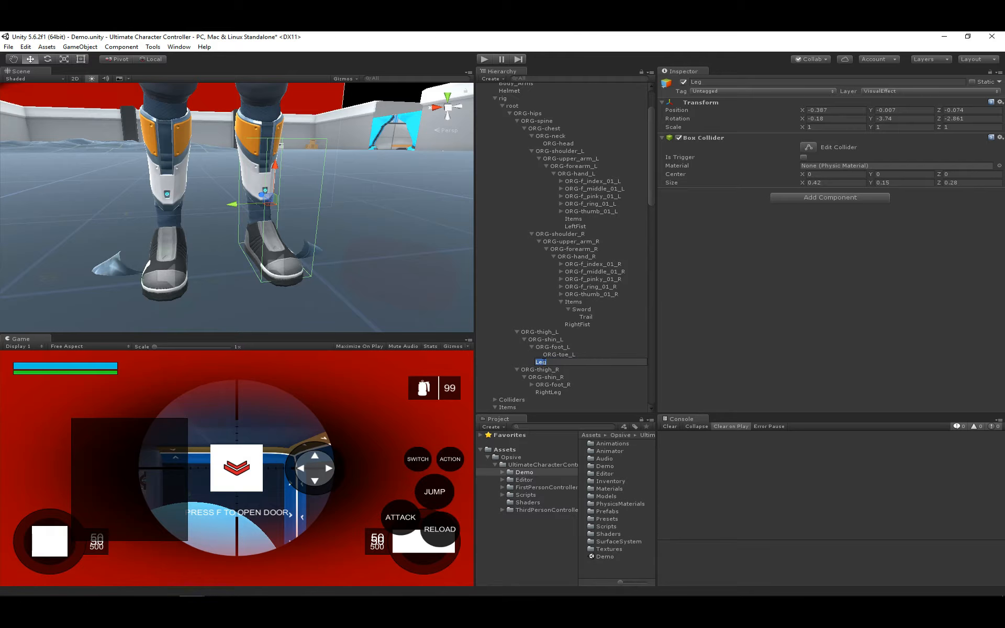
{"action": "key", "text": "Home"}
{"action": "type", "text": "Left"}
{"action": "key", "text": "Return"}
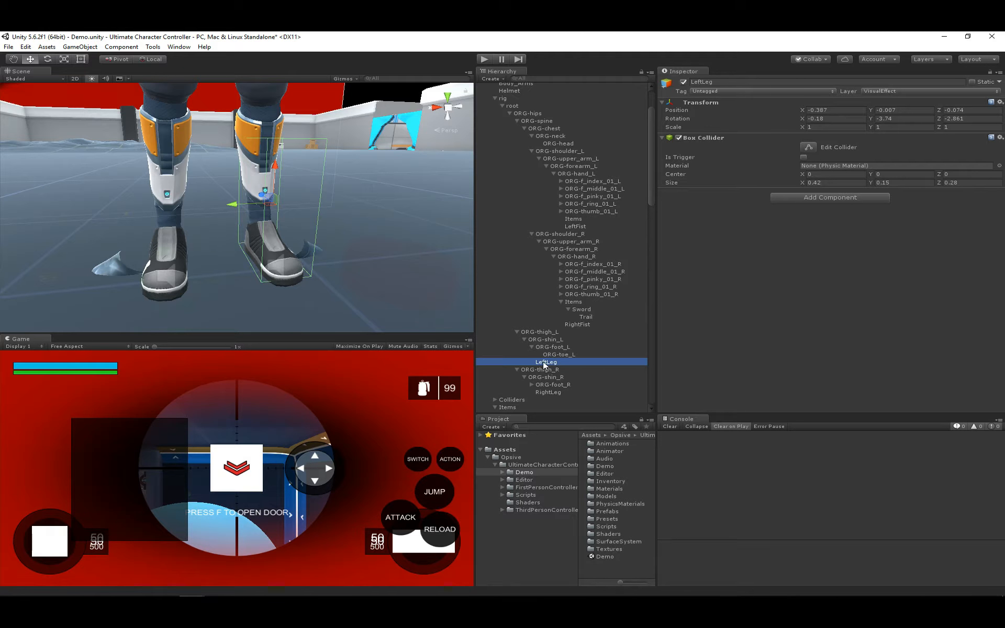
{"action": "scroll", "coordinate": [552, 184], "scroll_direction": "up", "scroll_amount": 3}
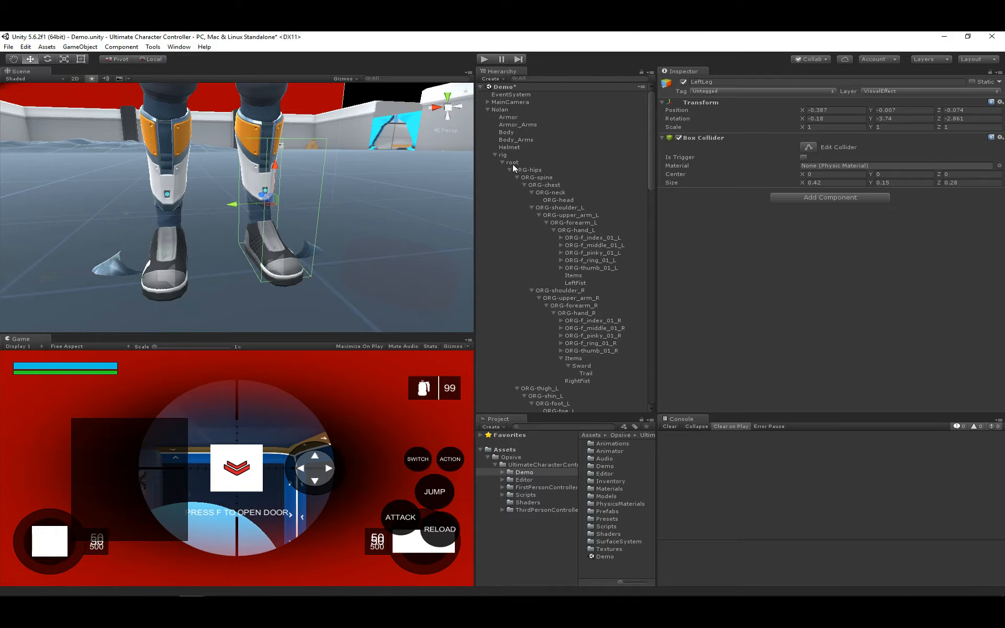
Step: Add four empty hitbox entries to the First Person Melee Weapon Properties of Nolan's Body item
{"action": "scroll", "coordinate": [564, 271], "scroll_direction": "down", "scroll_amount": 9}
{"action": "left_click", "coordinate": [518, 309]}
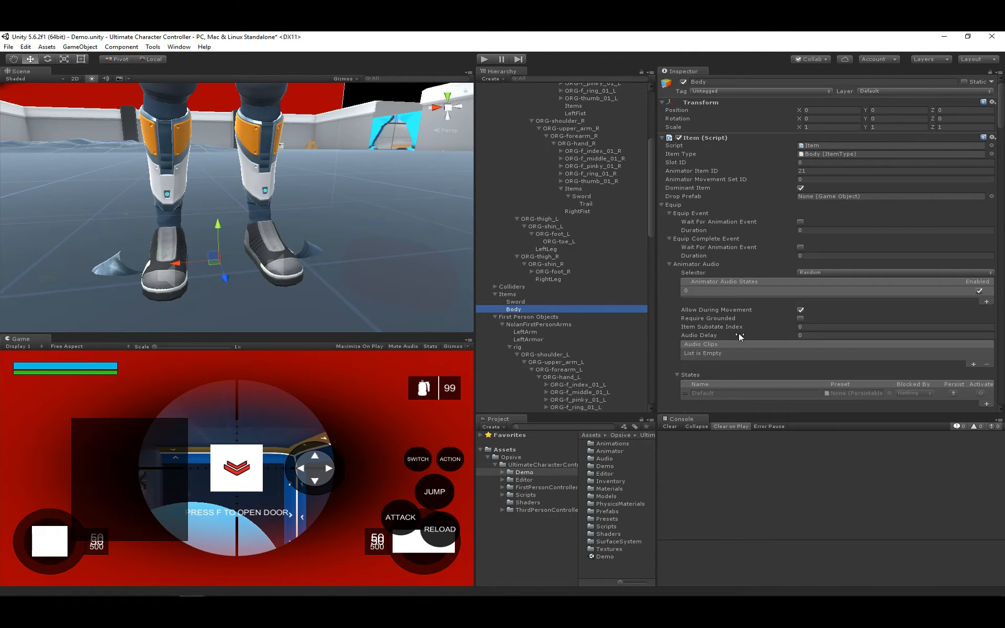
{"action": "scroll", "coordinate": [788, 319], "scroll_direction": "down", "scroll_amount": 10}
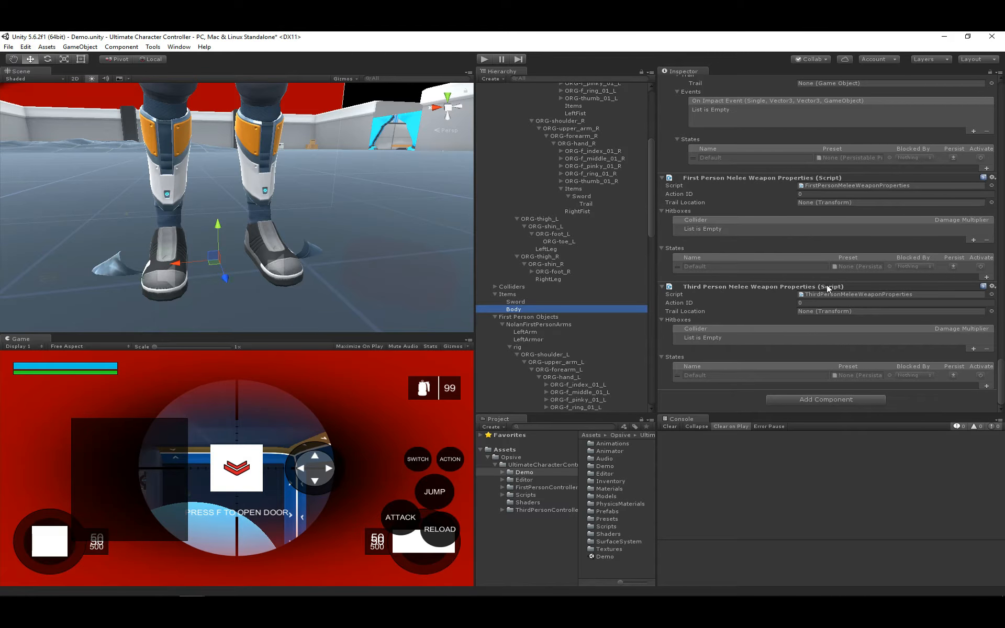
{"action": "left_click", "coordinate": [973, 239]}
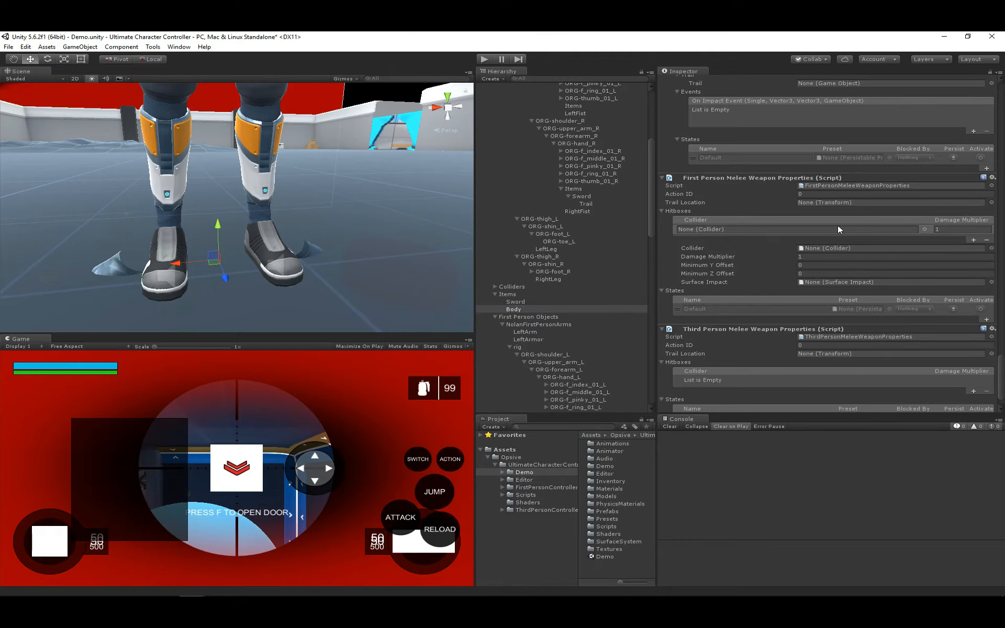
{"action": "left_click", "coordinate": [974, 239]}
{"action": "left_click", "coordinate": [974, 250]}
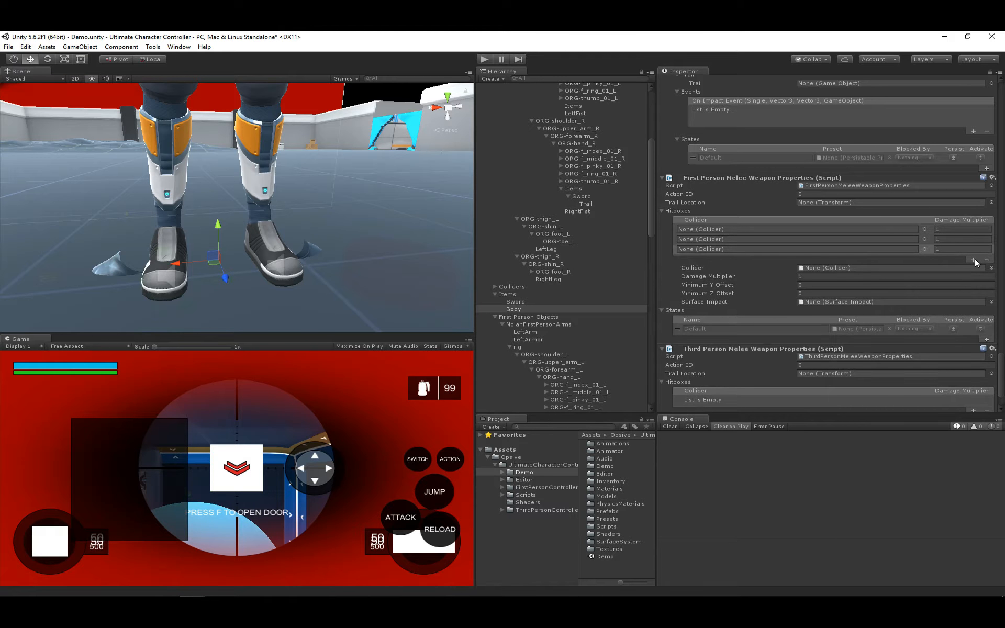
{"action": "left_click", "coordinate": [973, 260]}
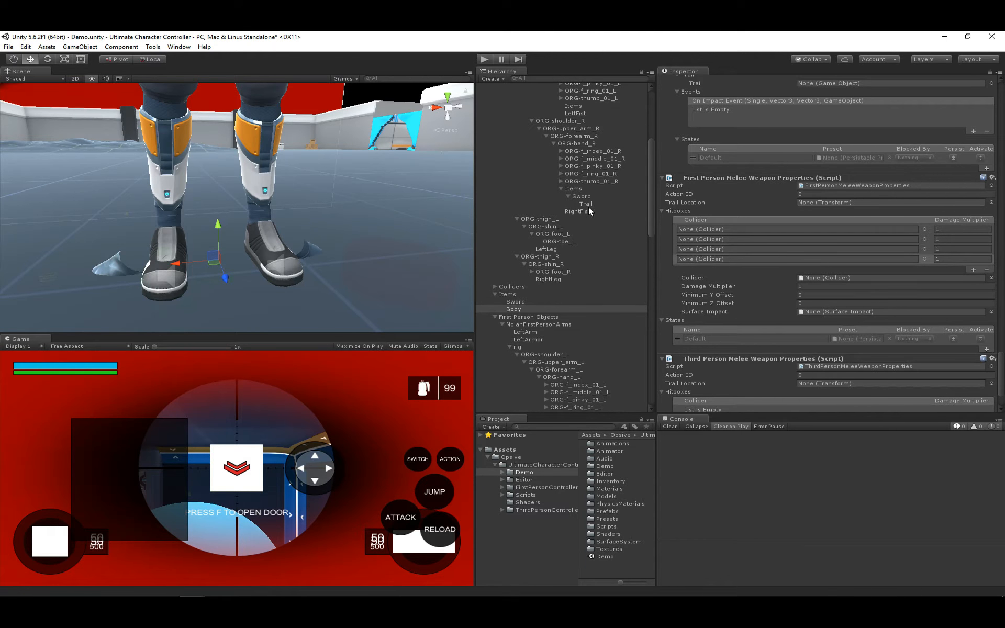
Step: Assign LeftFist and RightFist from NolanFirstPersonArms to the first two first-person hitbox entries
{"action": "scroll", "coordinate": [588, 206], "scroll_direction": "down", "scroll_amount": 4}
{"action": "scroll", "coordinate": [558, 322], "scroll_direction": "down", "scroll_amount": 3}
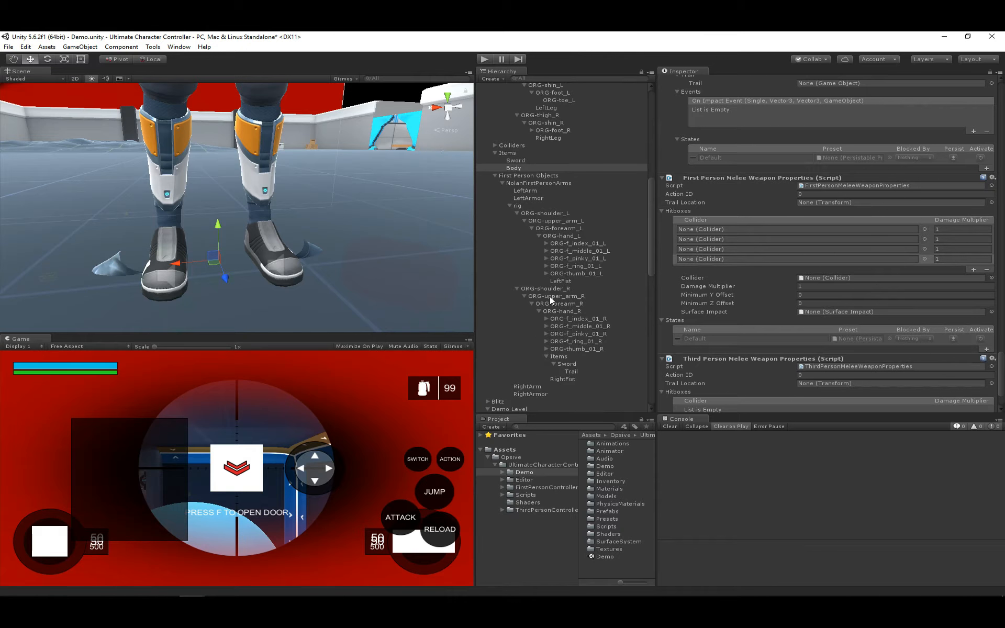
{"action": "left_click_drag", "start_coordinate": [570, 281], "coordinate": [727, 231]}
{"action": "left_click_drag", "start_coordinate": [564, 378], "coordinate": [754, 241]}
Step: Assign LeftLeg to the third and RightLeg to the fourth first-person hitbox entry
{"action": "scroll", "coordinate": [569, 251], "scroll_direction": "up", "scroll_amount": 5}
{"action": "scroll", "coordinate": [544, 281], "scroll_direction": "up", "scroll_amount": 4}
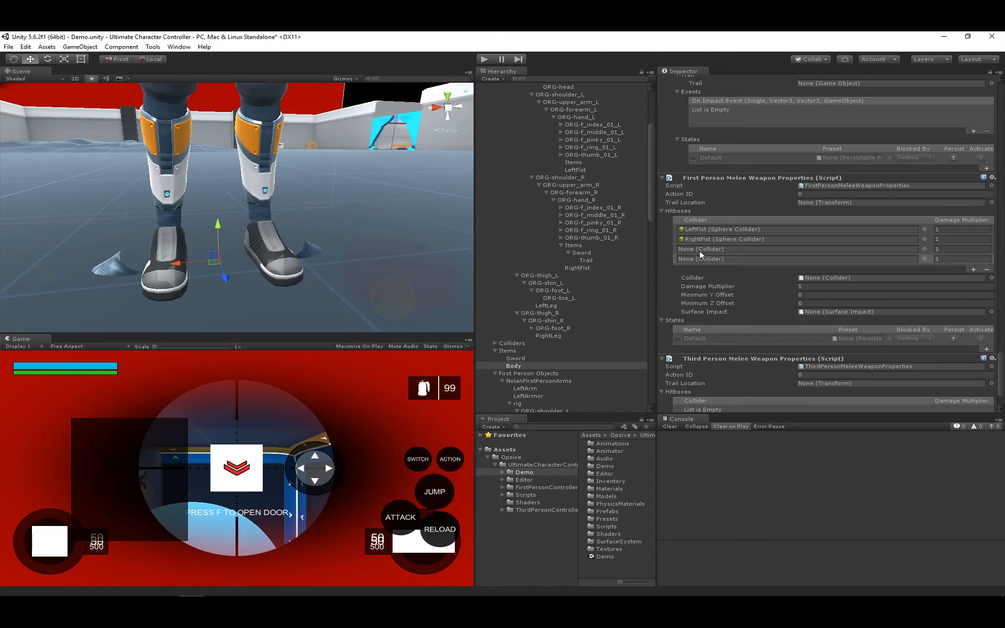
{"action": "left_click_drag", "start_coordinate": [554, 333], "coordinate": [721, 258]}
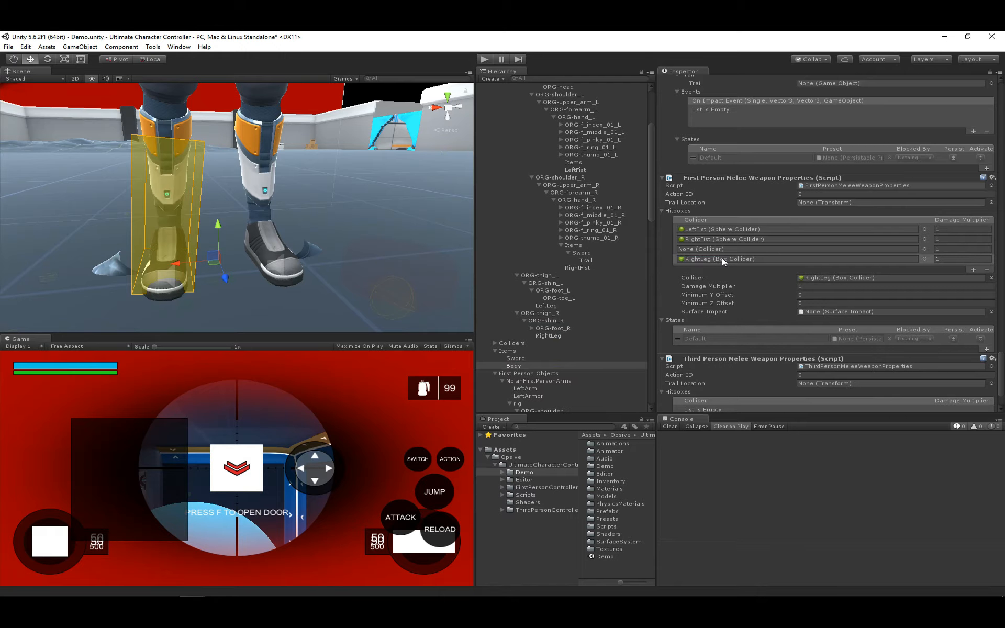
{"action": "left_click_drag", "start_coordinate": [560, 305], "coordinate": [722, 250]}
Step: Examine the leg hitbox colliders around the character's shins and feet in the scene
{"action": "scroll", "coordinate": [325, 228], "scroll_direction": "down", "scroll_amount": 8}
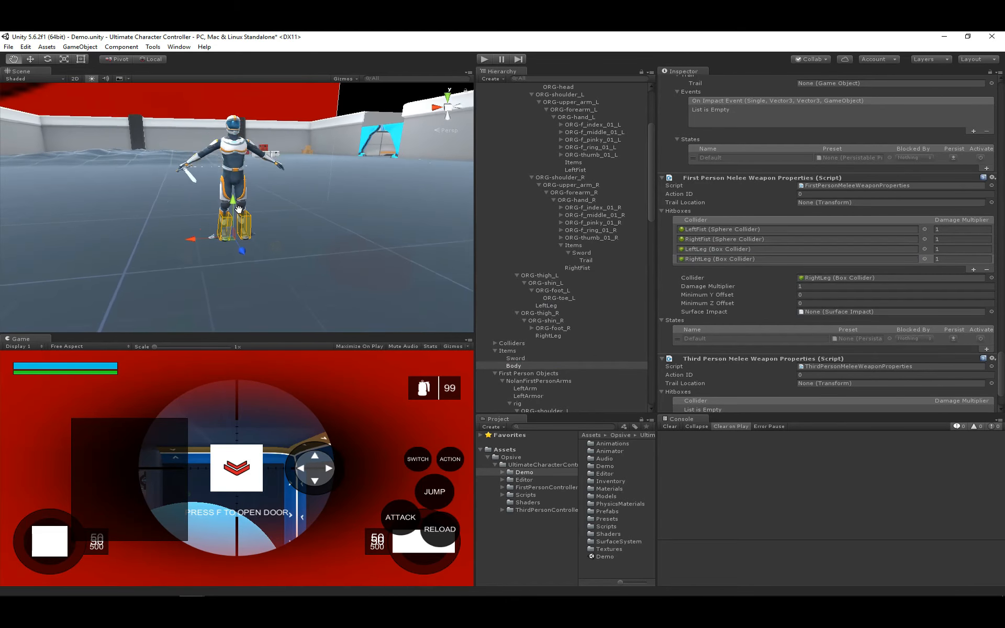
{"action": "key", "text": "q"}
{"action": "right_click_drag", "start_coordinate": [233, 212], "coordinate": [224, 212]}
{"action": "key", "text": "w"}
{"action": "key", "text": "s"}
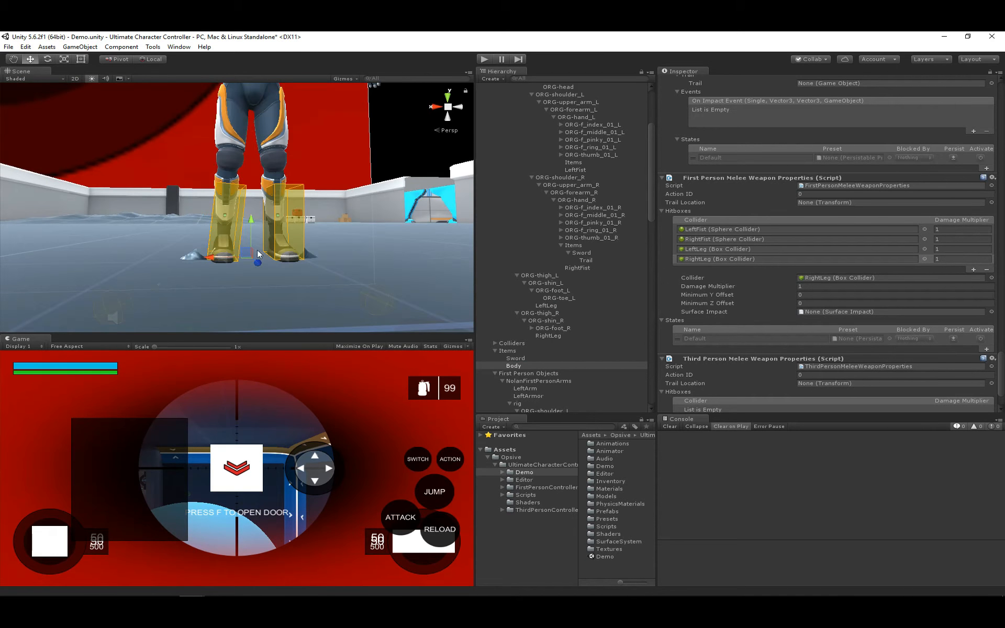
{"action": "mouse_move", "coordinate": [227, 260]}
{"action": "middle_mouse_down"}
{"action": "mouse_move", "coordinate": [242, 201]}
{"action": "mouse_move", "coordinate": [244, 238]}
{"action": "mouse_move", "coordinate": [233, 218]}
{"action": "mouse_move", "coordinate": [232, 248]}
{"action": "middle_mouse_up"}
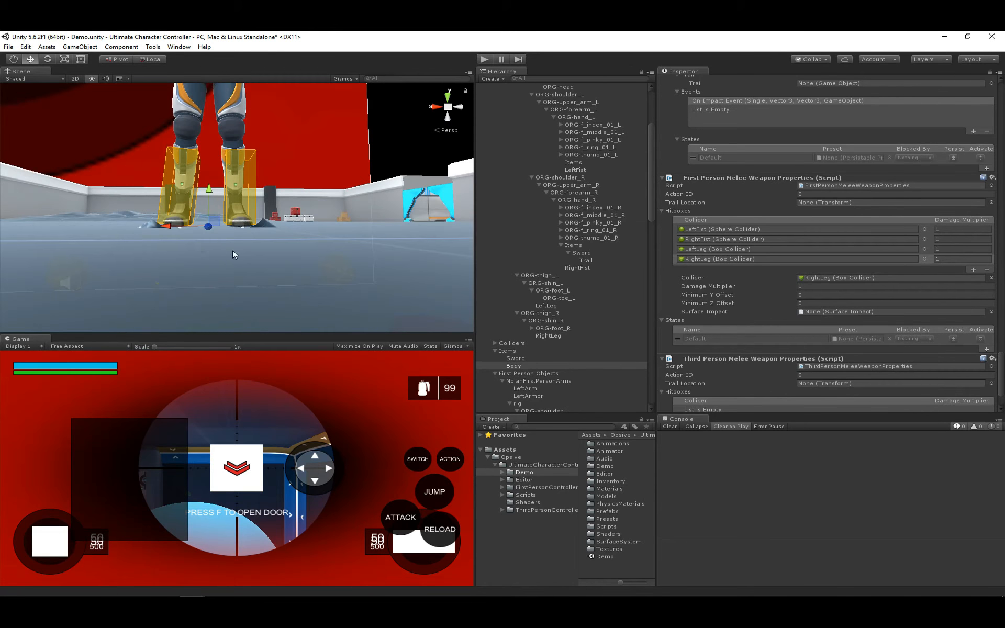
{"action": "scroll", "coordinate": [604, 352], "scroll_direction": "up", "scroll_amount": 1}
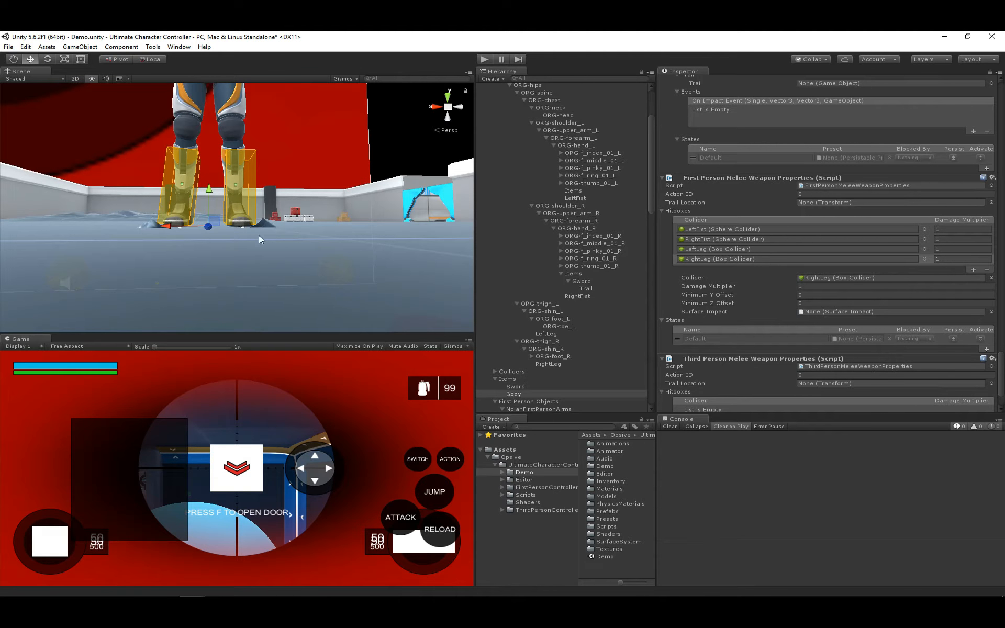
{"action": "middle_click_drag", "start_coordinate": [224, 187], "coordinate": [240, 222]}
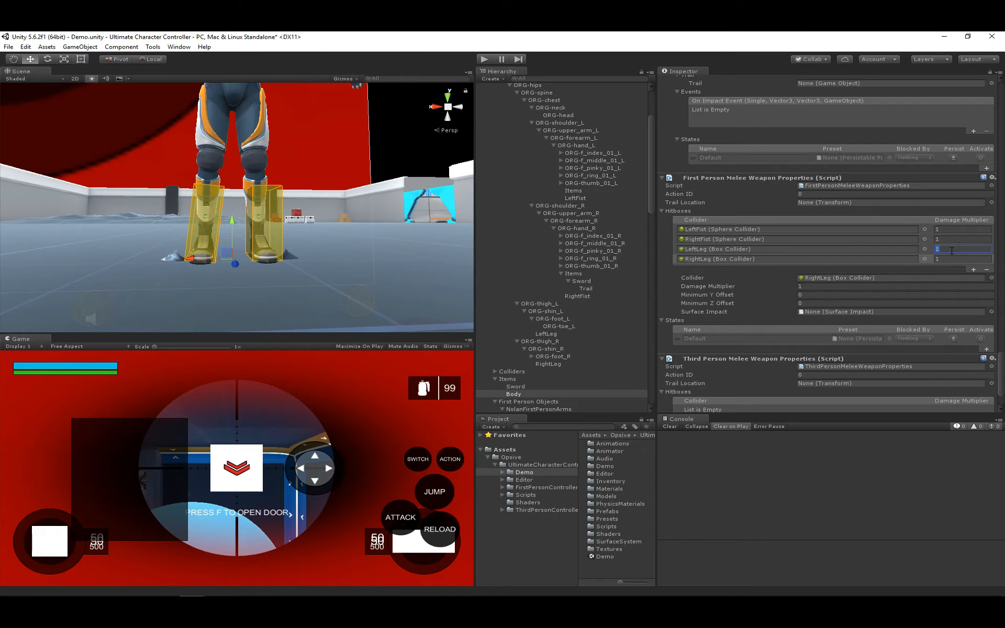
Step: Set the damage multiplier of the first-person LeftLeg and RightLeg hitboxes to 1.5
{"action": "type", "text": "1.5"}
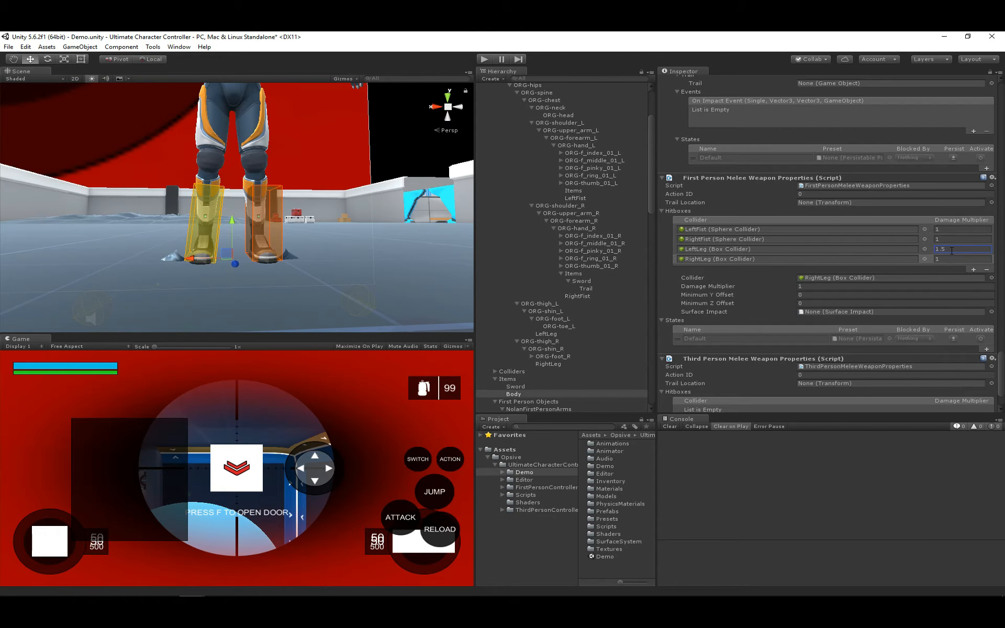
{"action": "left_click", "coordinate": [946, 258]}
{"action": "type", "text": "1.5"}
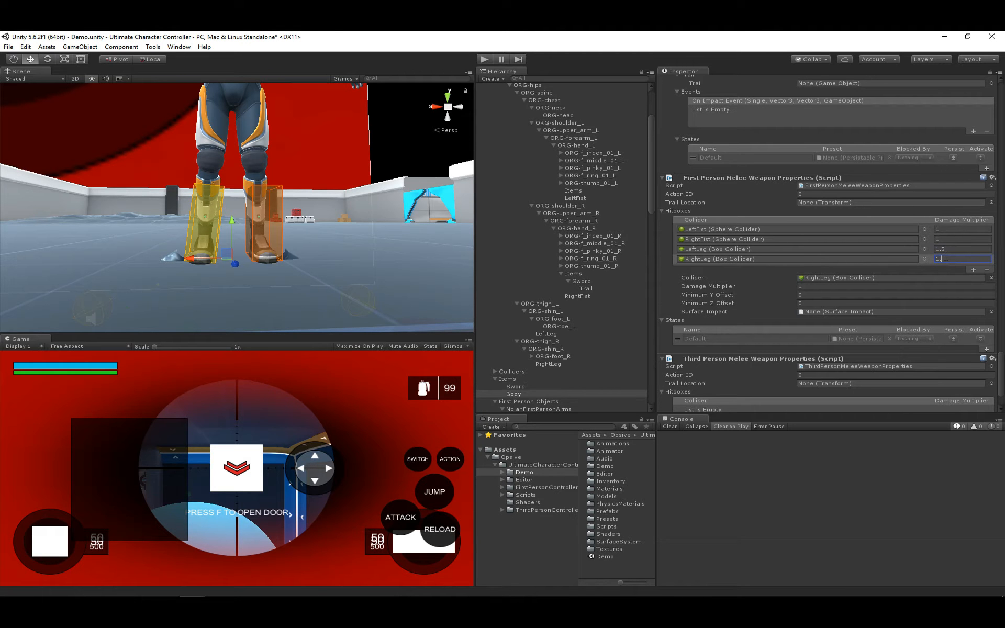
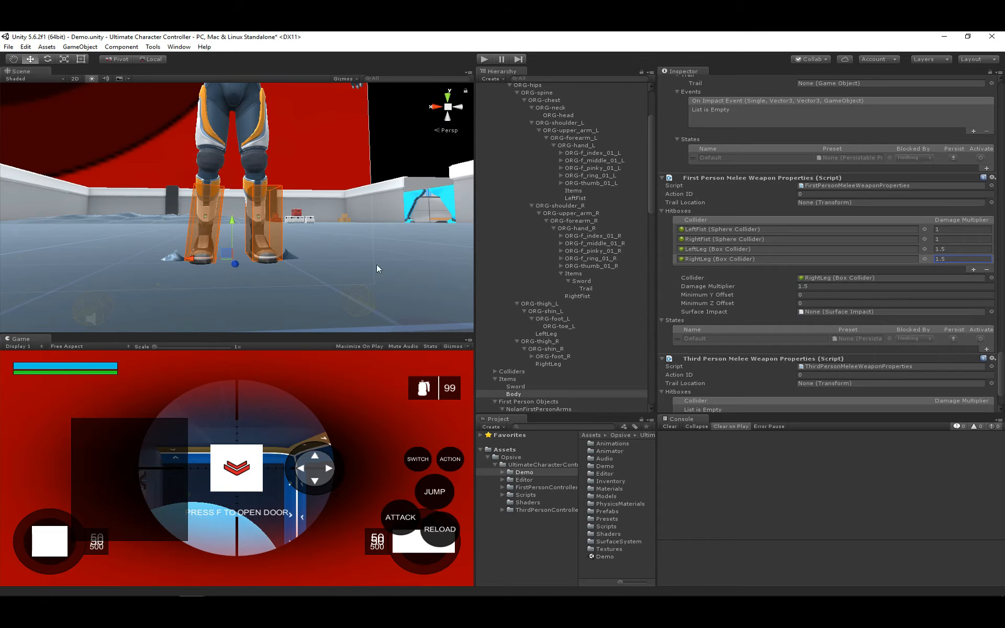
Step: Add four empty hitbox entries to the Body item's Third Person Melee Weapon Properties
{"action": "scroll", "coordinate": [811, 295], "scroll_direction": "down", "scroll_amount": 3}
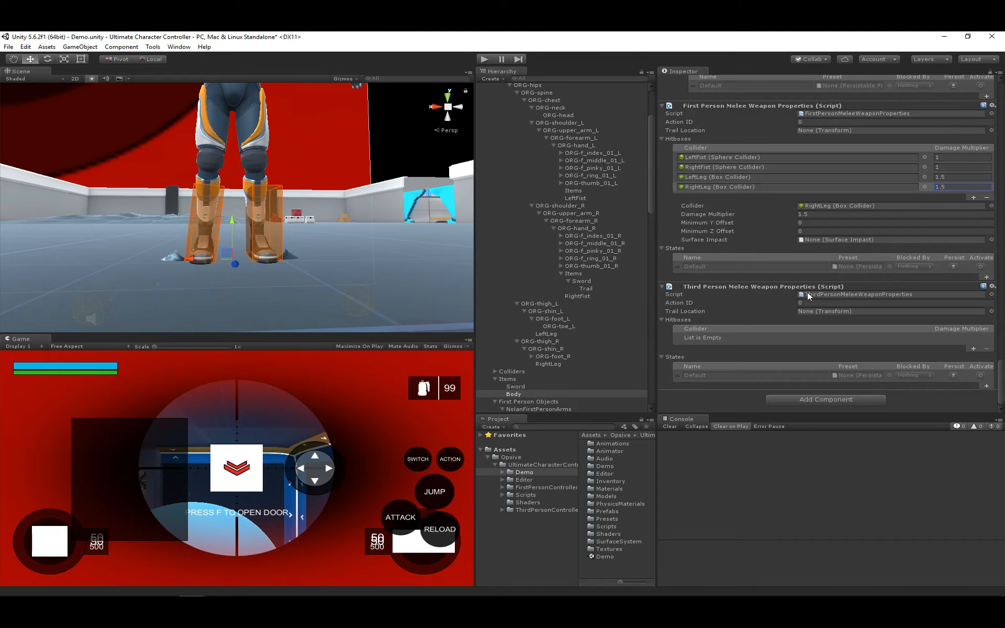
{"action": "left_click", "coordinate": [972, 347]}
{"action": "left_click", "coordinate": [973, 349]}
{"action": "left_click", "coordinate": [975, 359]}
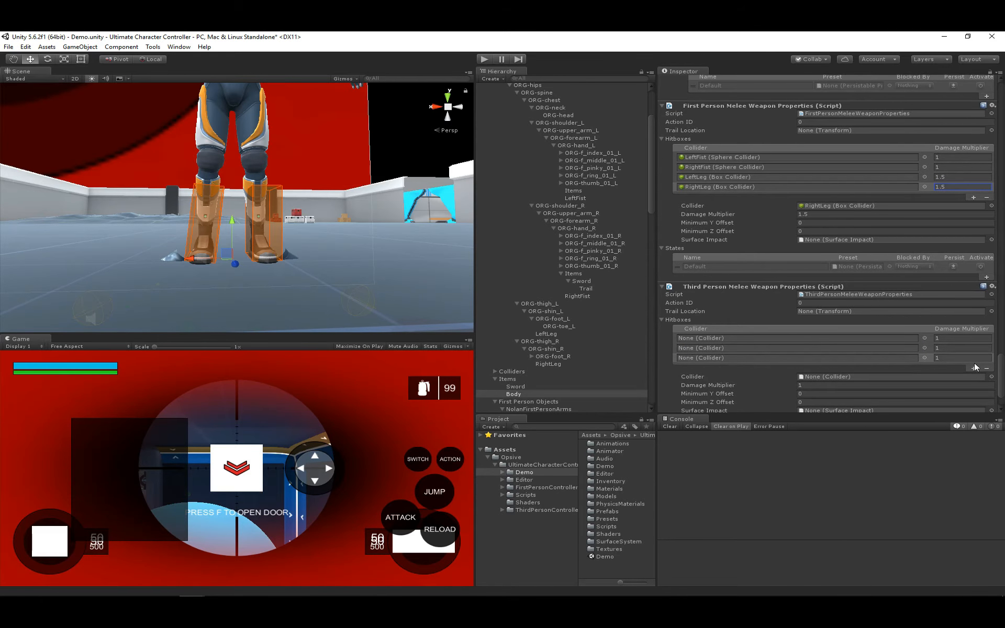
{"action": "left_click", "coordinate": [972, 368]}
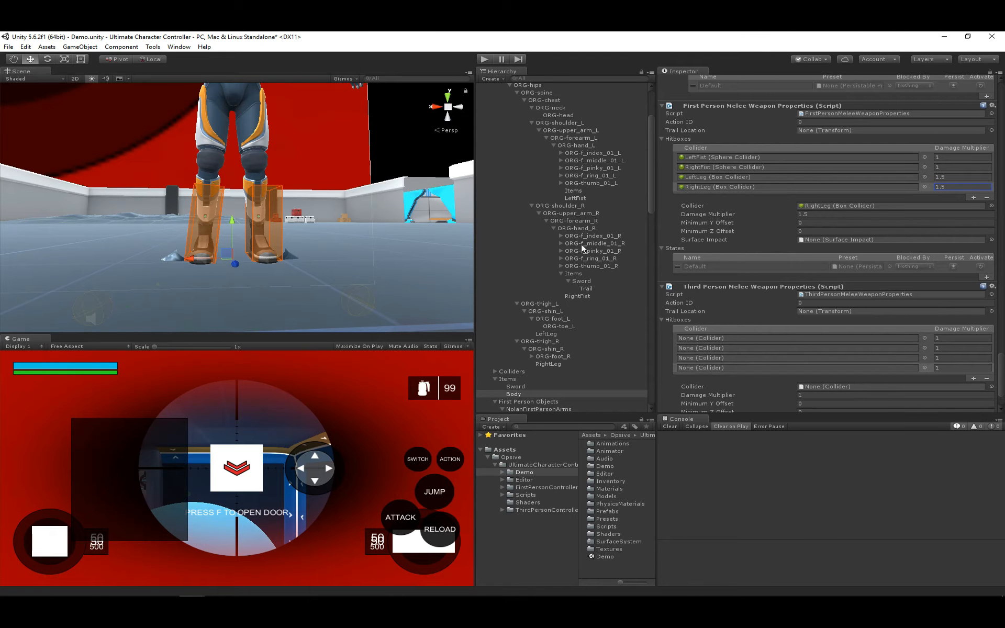
Step: Assign LeftFist, RightFist, LeftLeg and RightLeg from the character's main rig to the four third-person hitbox entries in that order
{"action": "scroll", "coordinate": [581, 244], "scroll_direction": "up", "scroll_amount": 3}
{"action": "left_click_drag", "start_coordinate": [576, 255], "coordinate": [743, 338]}
{"action": "left_click_drag", "start_coordinate": [581, 352], "coordinate": [718, 351]}
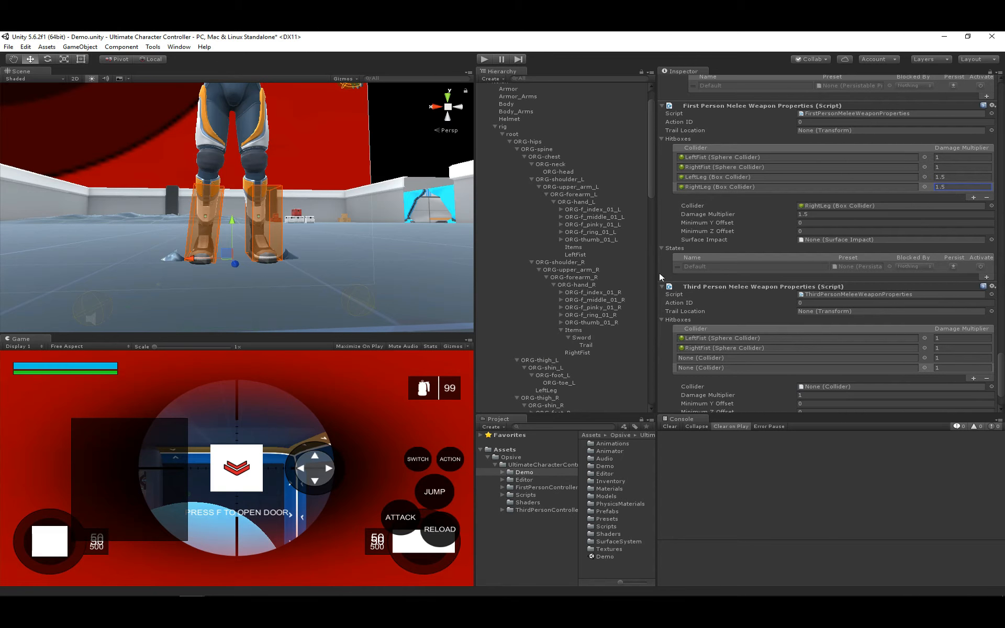
{"action": "scroll", "coordinate": [568, 330], "scroll_direction": "down", "scroll_amount": 6}
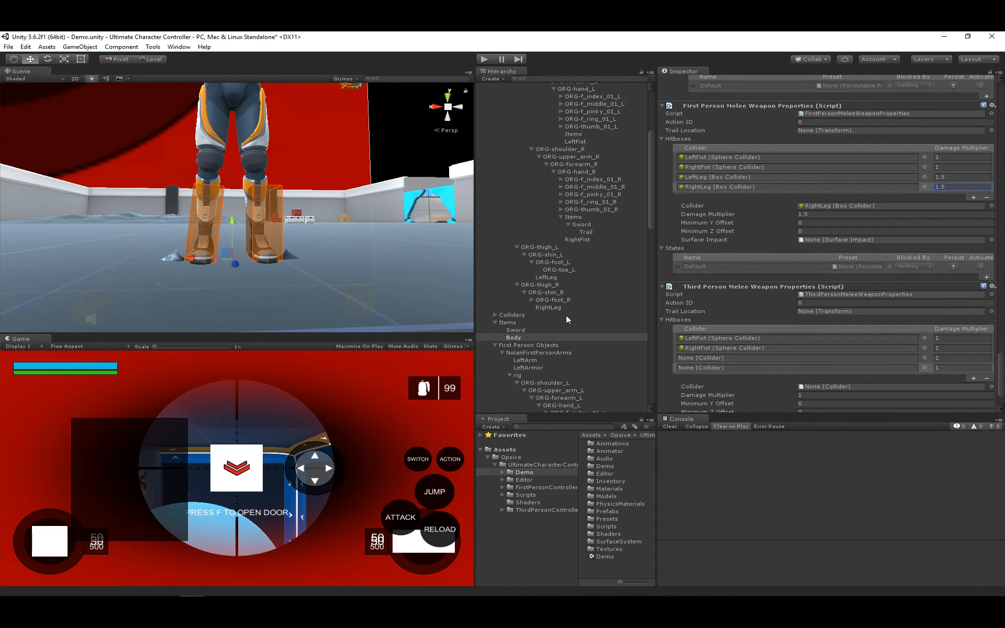
{"action": "left_click_drag", "start_coordinate": [554, 277], "coordinate": [708, 359]}
{"action": "left_click_drag", "start_coordinate": [557, 305], "coordinate": [735, 368]}
Step: Set the damage multiplier of the third-person LeftLeg and RightLeg hitboxes to 1.5
{"action": "left_click", "coordinate": [956, 358]}
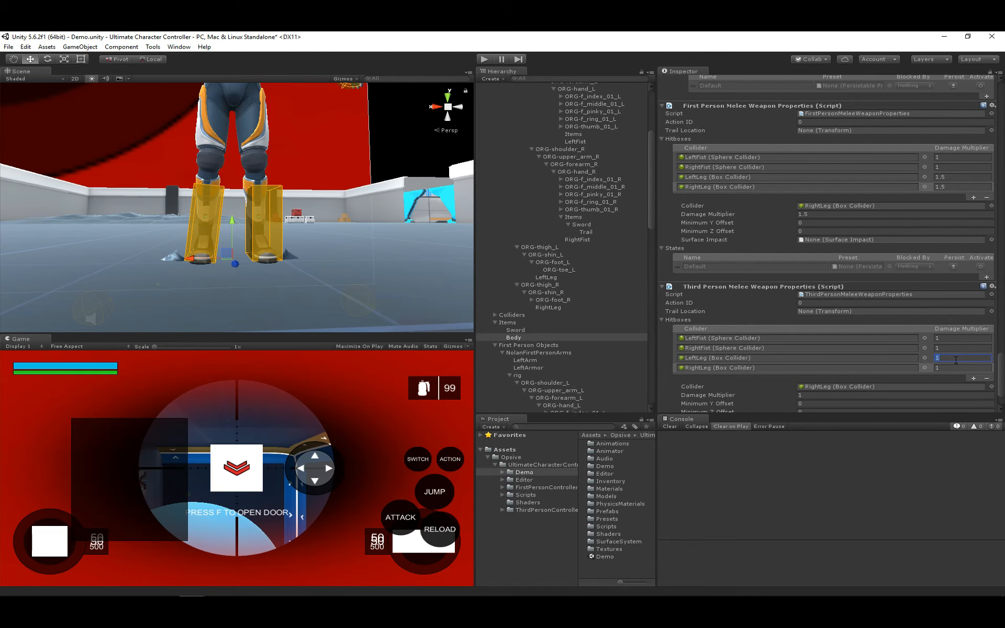
{"action": "type", "text": "1.5"}
{"action": "key", "text": "Tab"}
{"action": "key", "text": "Tab"}
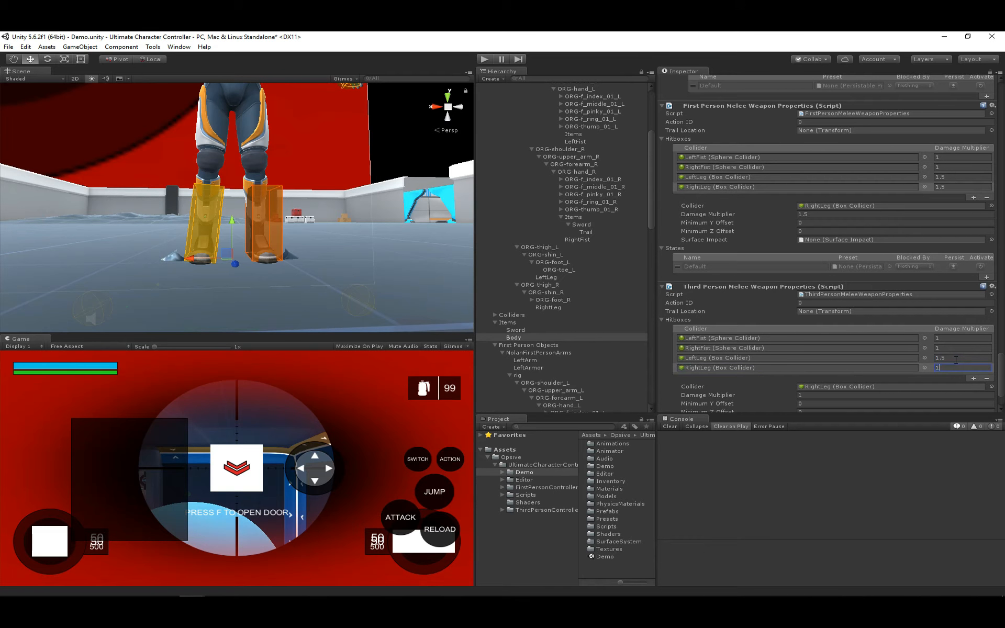
{"action": "type", "text": "1.5"}
Step: Playtest the scene by unequipping the sword and attacking twice with the Body item, and stop the play session
{"action": "scroll", "coordinate": [164, 187], "scroll_direction": "down", "scroll_amount": 5}
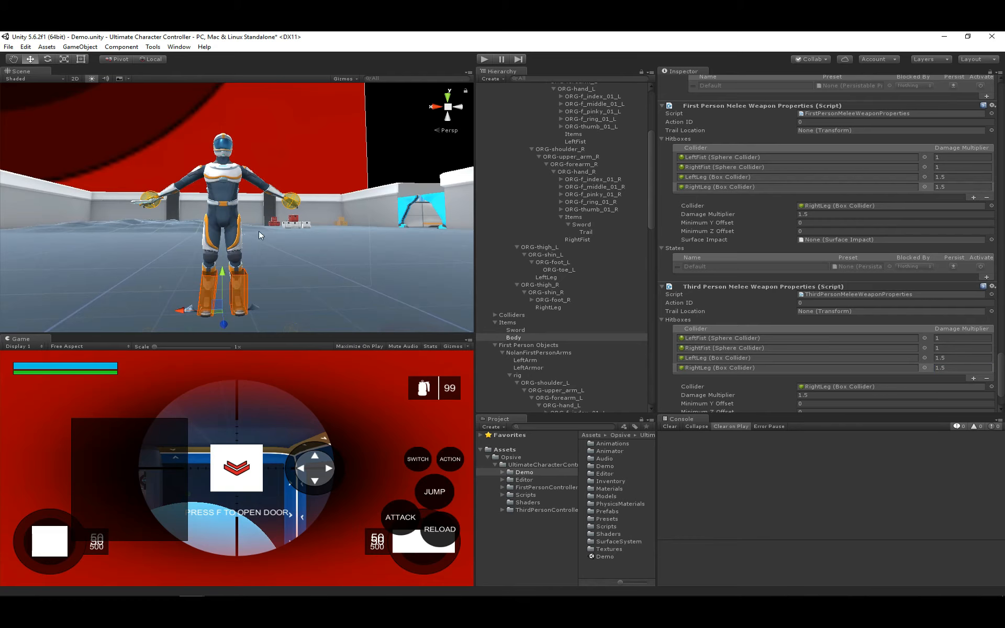
{"action": "scroll", "coordinate": [259, 230], "scroll_direction": "up", "scroll_amount": 3}
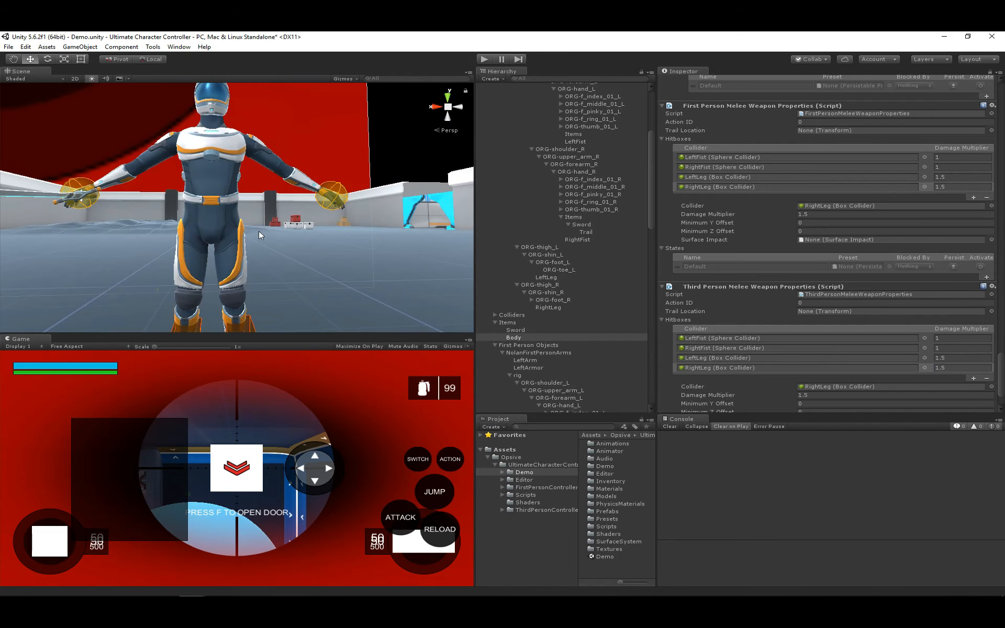
{"action": "middle_click_drag", "start_coordinate": [258, 231], "coordinate": [301, 234]}
{"action": "scroll", "coordinate": [614, 303], "scroll_direction": "up", "scroll_amount": 6}
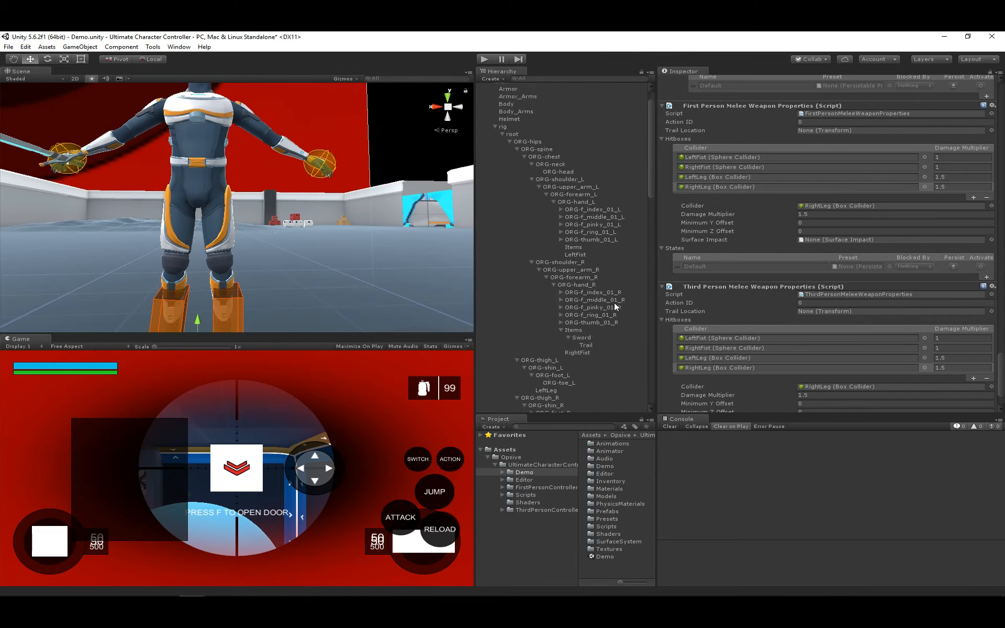
{"action": "left_click", "coordinate": [486, 56]}
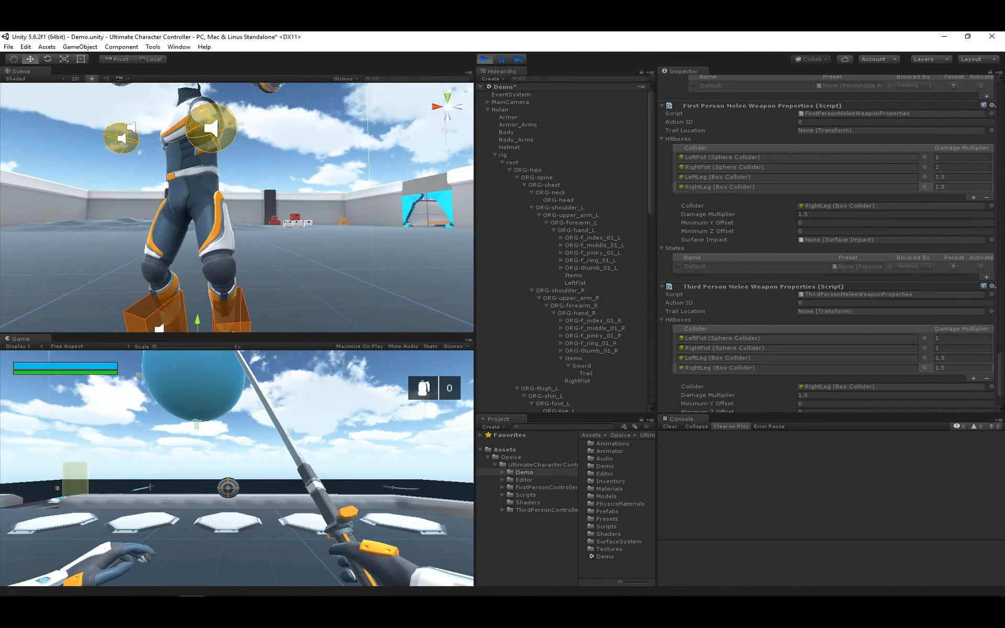
{"action": "key", "text": "t"}
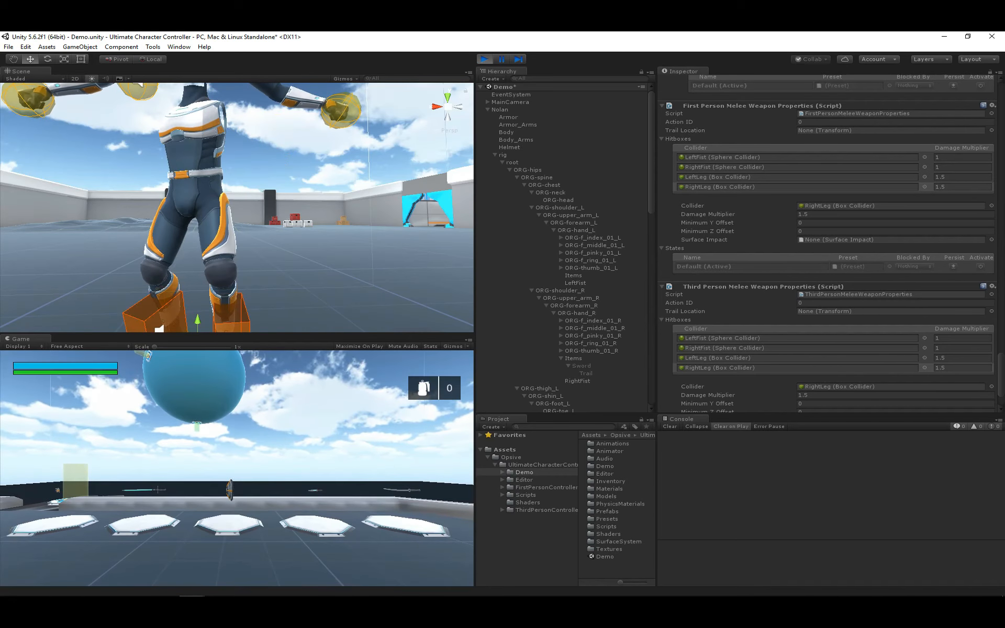
{"action": "left_click", "coordinate": [237, 469]}
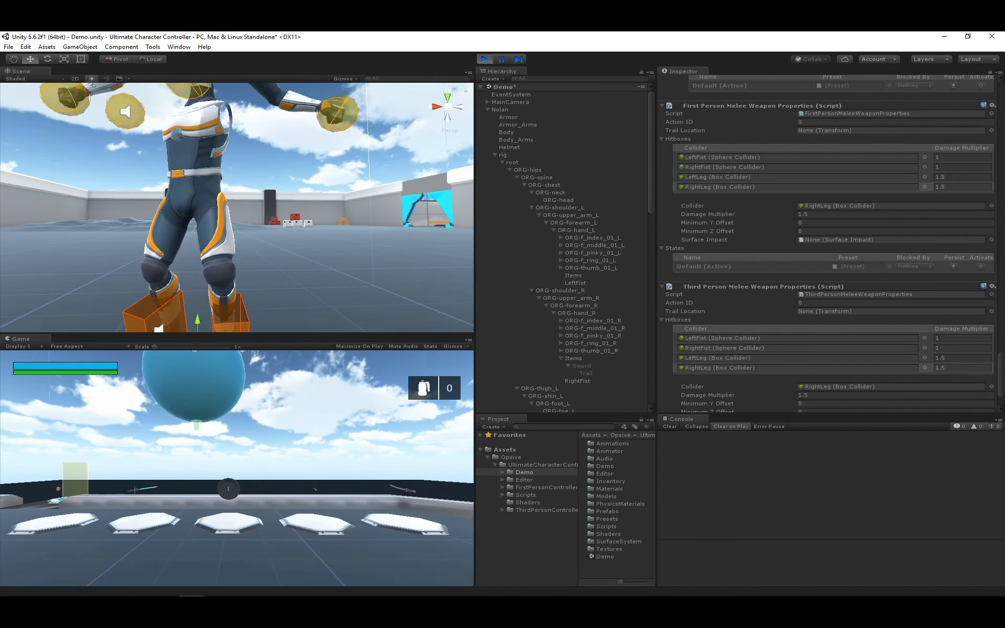
{"action": "left_click", "coordinate": [236, 468]}
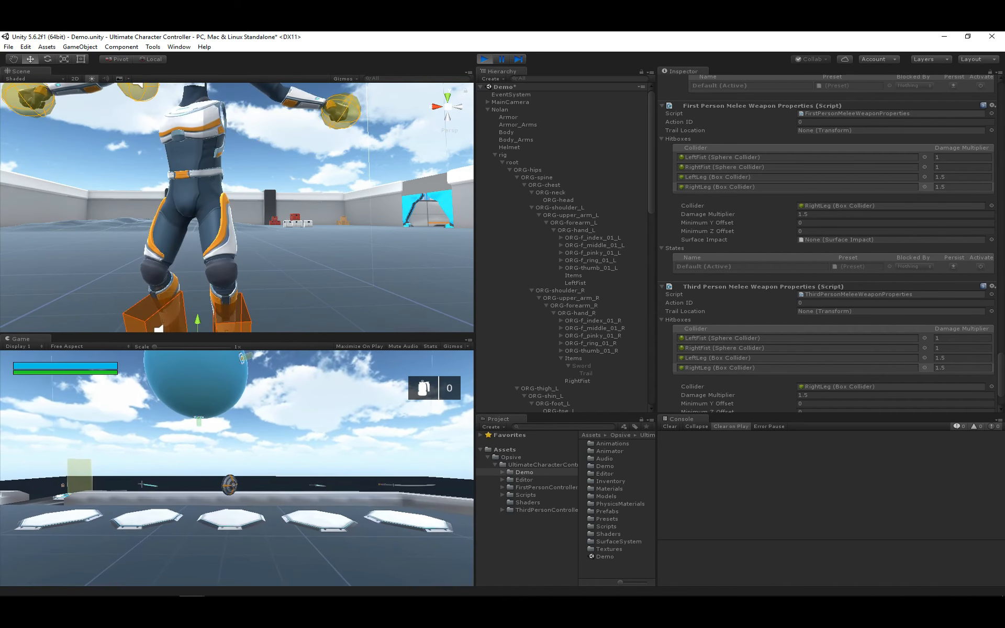
{"action": "key", "text": "Escape"}
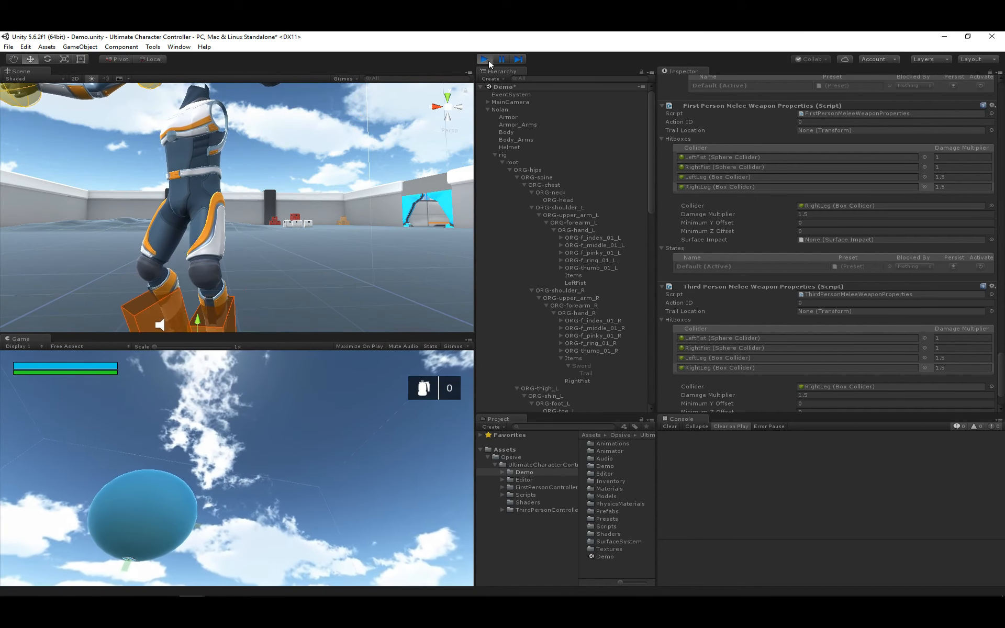
{"action": "left_click", "coordinate": [488, 60]}
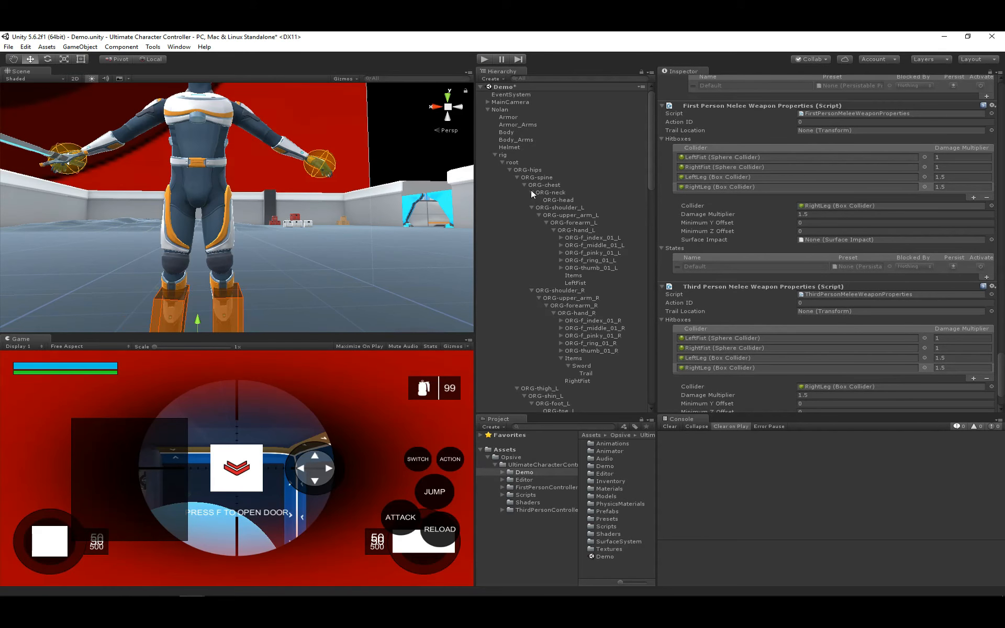
Step: Add two Animator Audio states to the Body item's Melee Weapon use settings, with Item Substate Index 3 and 4
{"action": "left_click", "coordinate": [503, 110]}
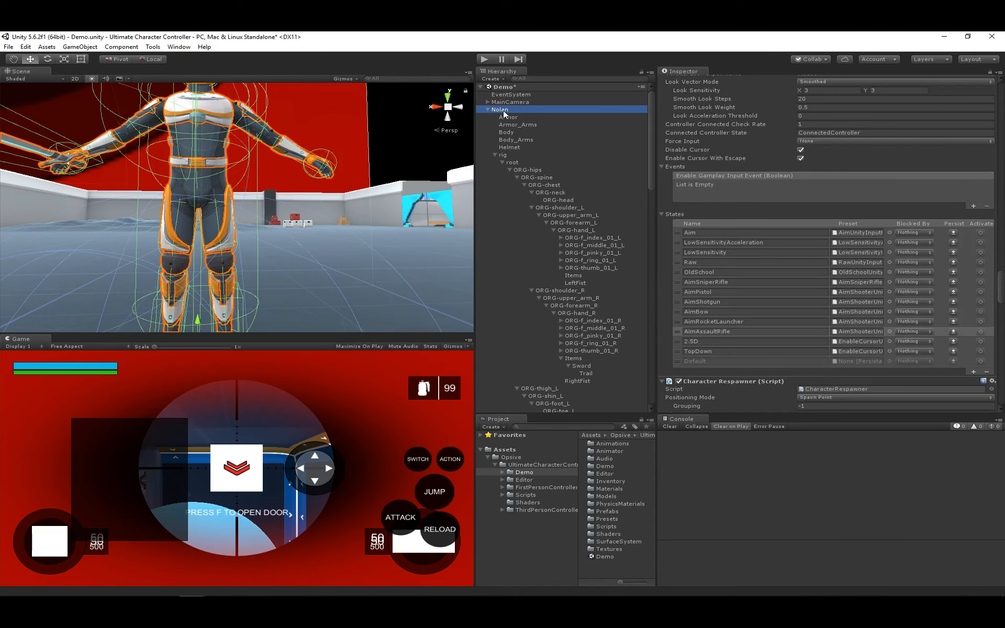
{"action": "left_click", "coordinate": [495, 154]}
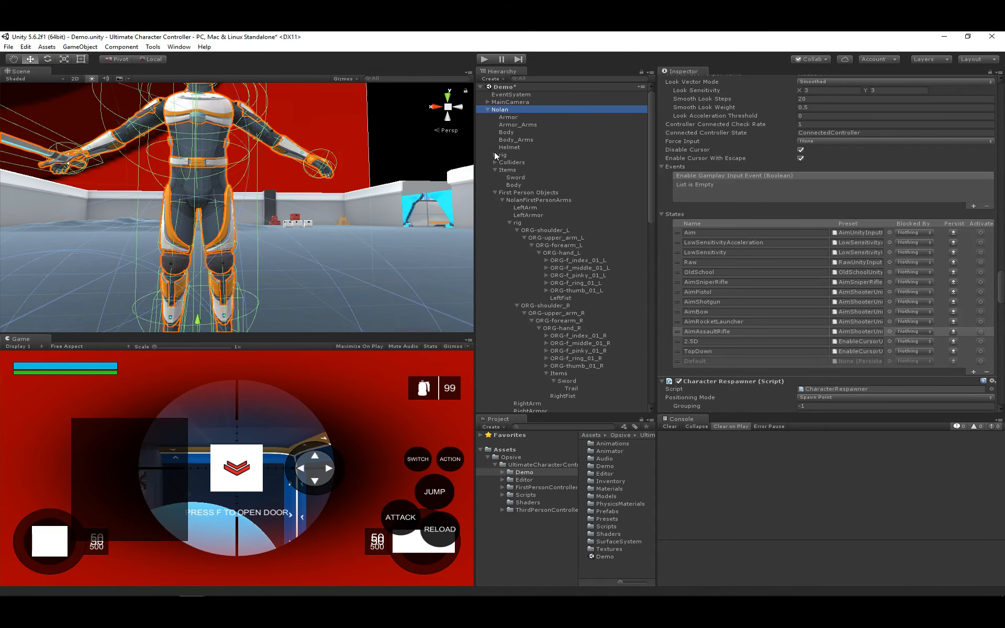
{"action": "left_click", "coordinate": [509, 185]}
{"action": "scroll", "coordinate": [853, 306], "scroll_direction": "down", "scroll_amount": 10}
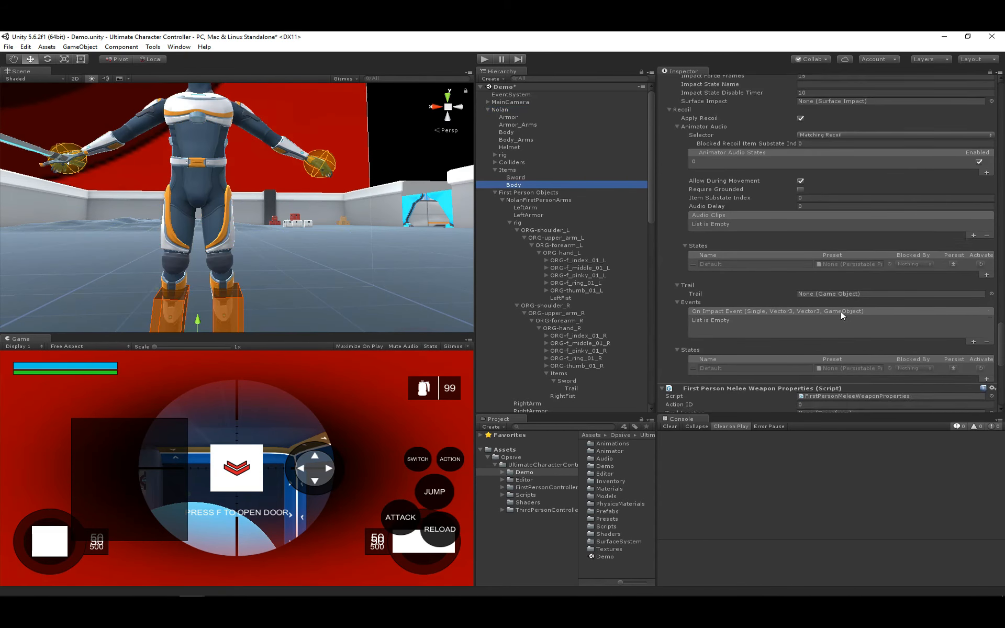
{"action": "scroll", "coordinate": [835, 312], "scroll_direction": "up", "scroll_amount": 10}
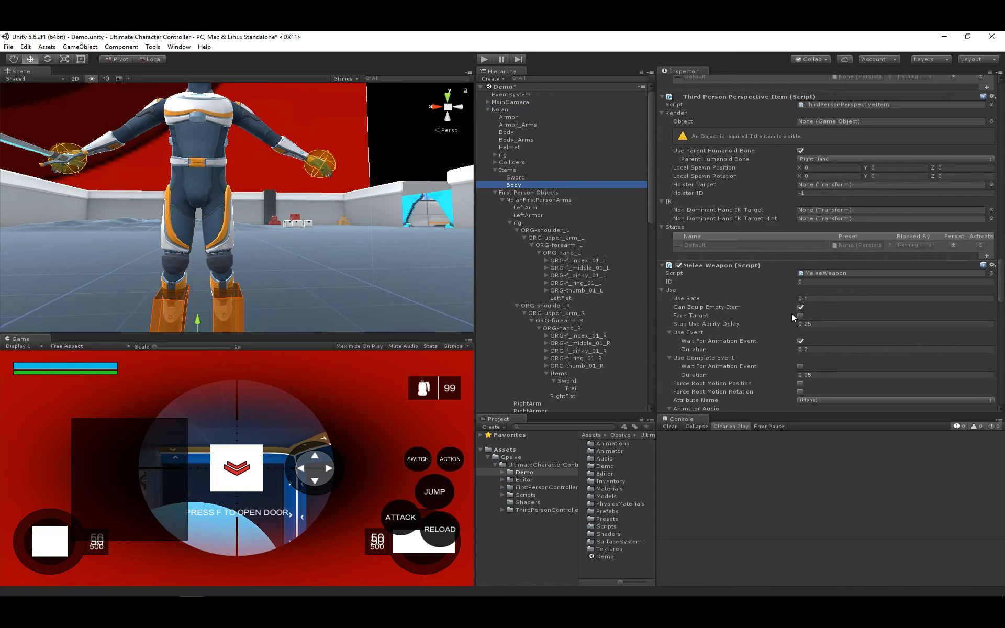
{"action": "scroll", "coordinate": [801, 362], "scroll_direction": "down", "scroll_amount": 2}
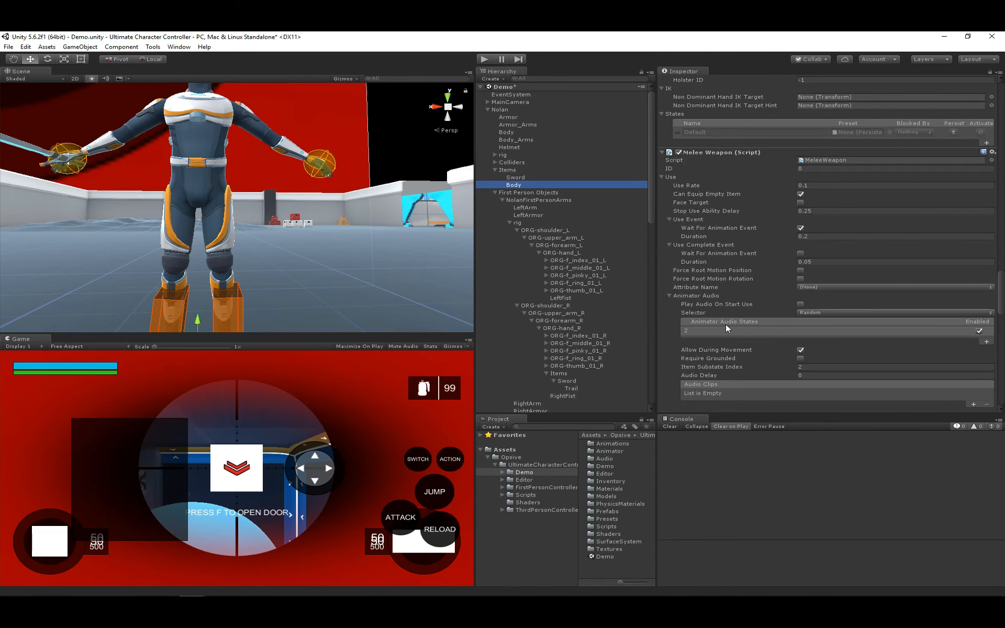
{"action": "scroll", "coordinate": [726, 328], "scroll_direction": "down", "scroll_amount": 1}
{"action": "left_click", "coordinate": [725, 302]}
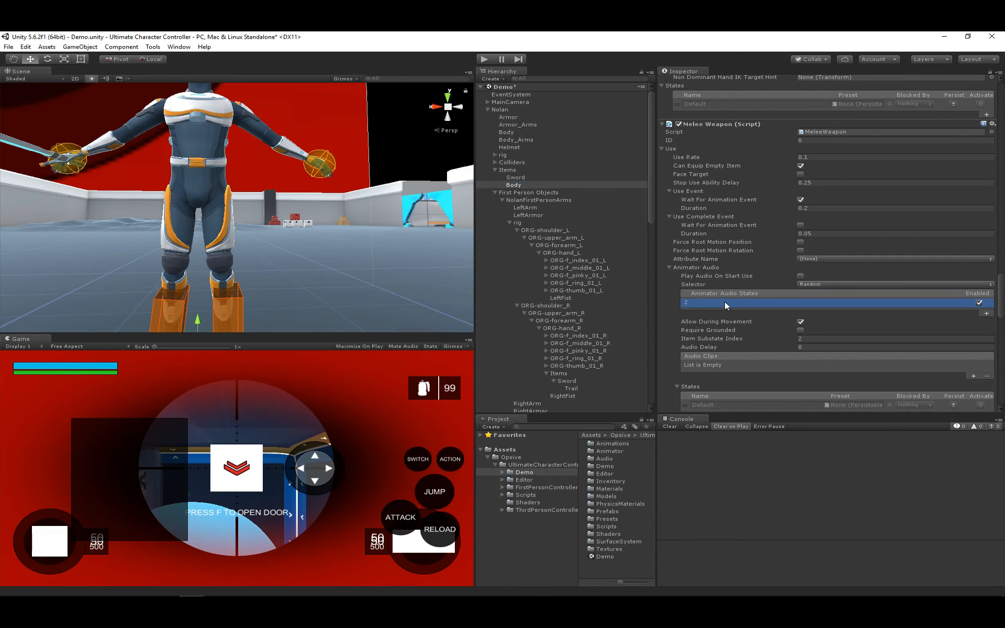
{"action": "left_click", "coordinate": [985, 313]}
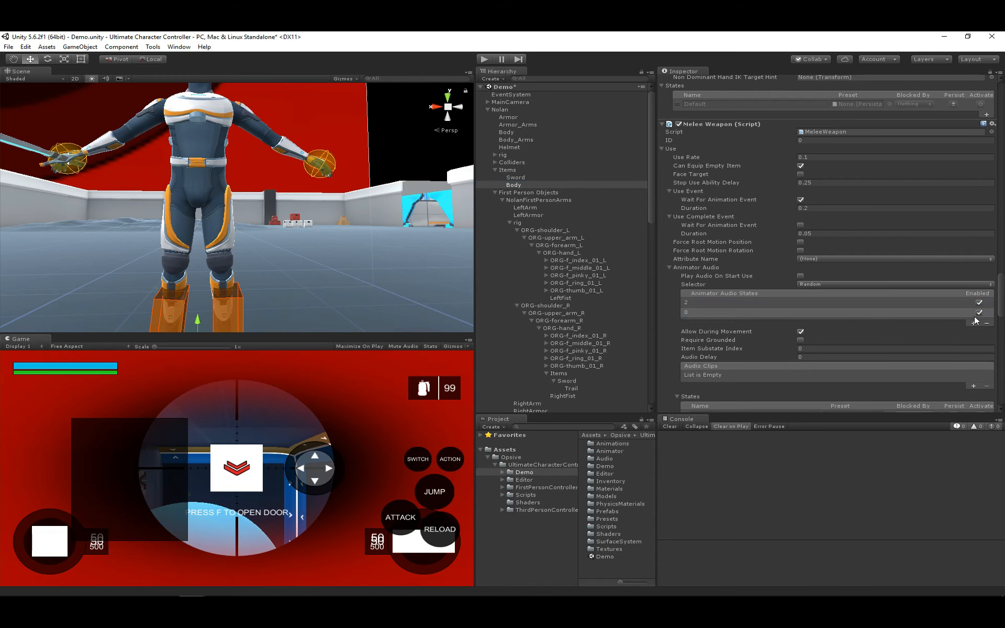
{"action": "left_click", "coordinate": [812, 348]}
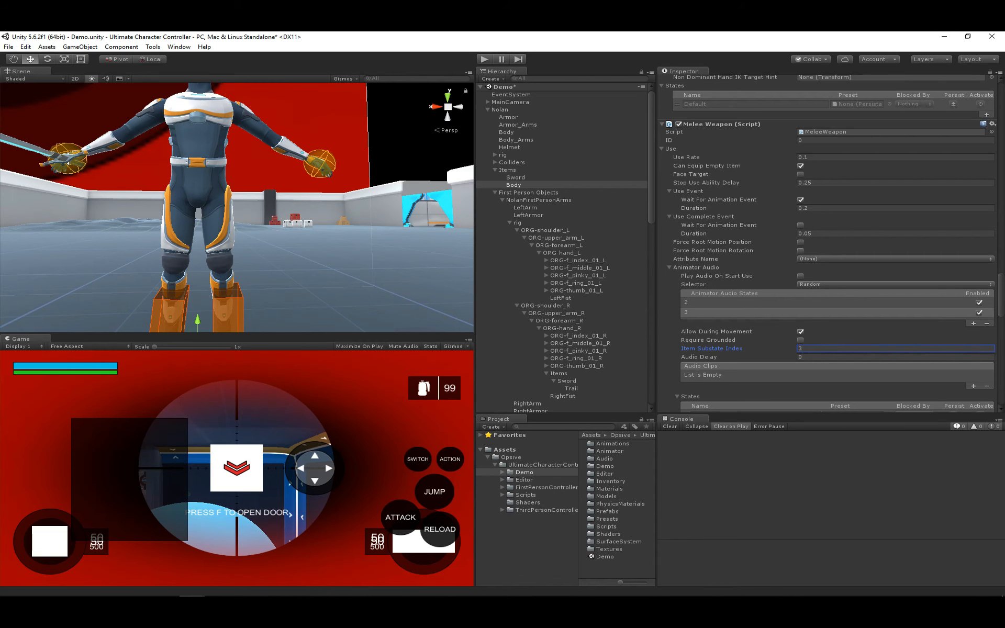
{"action": "left_click", "coordinate": [974, 324]}
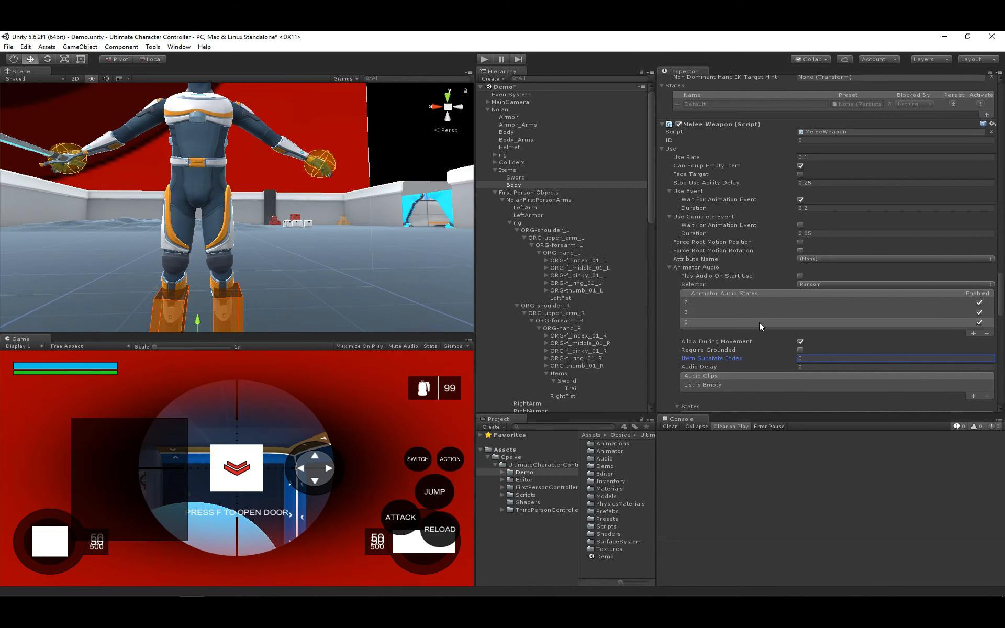
{"action": "left_click", "coordinate": [808, 357]}
Step: Playtest the Body item by unequipping the sword, aiming and attacking in third person, and stop the play session
{"action": "left_click", "coordinate": [485, 59]}
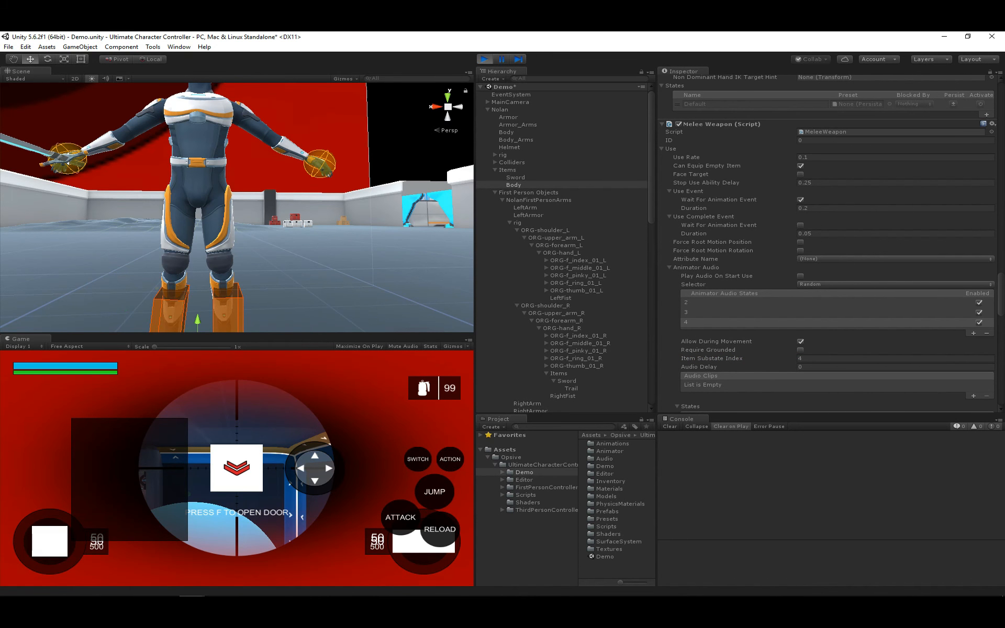
{"action": "key", "text": "v"}
{"action": "key", "text": "t"}
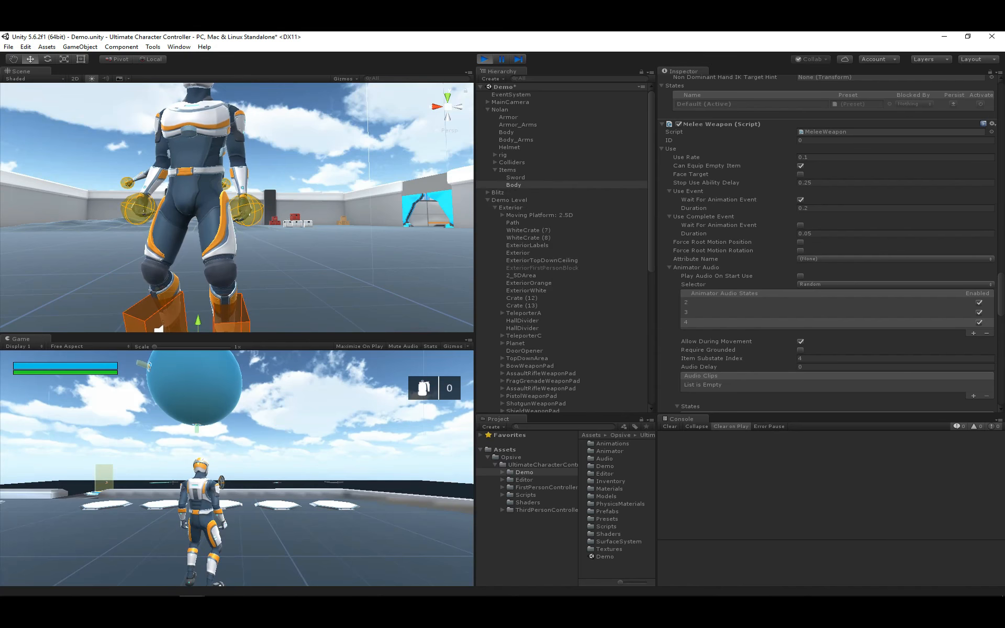
{"action": "right_click", "coordinate": [236, 469]}
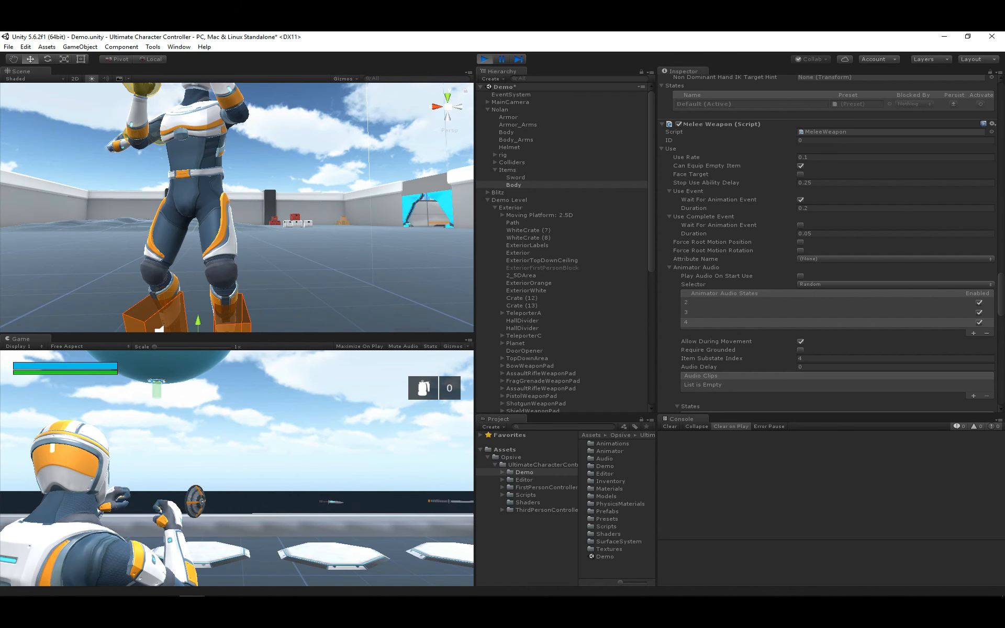
{"action": "left_click", "coordinate": [236, 469]}
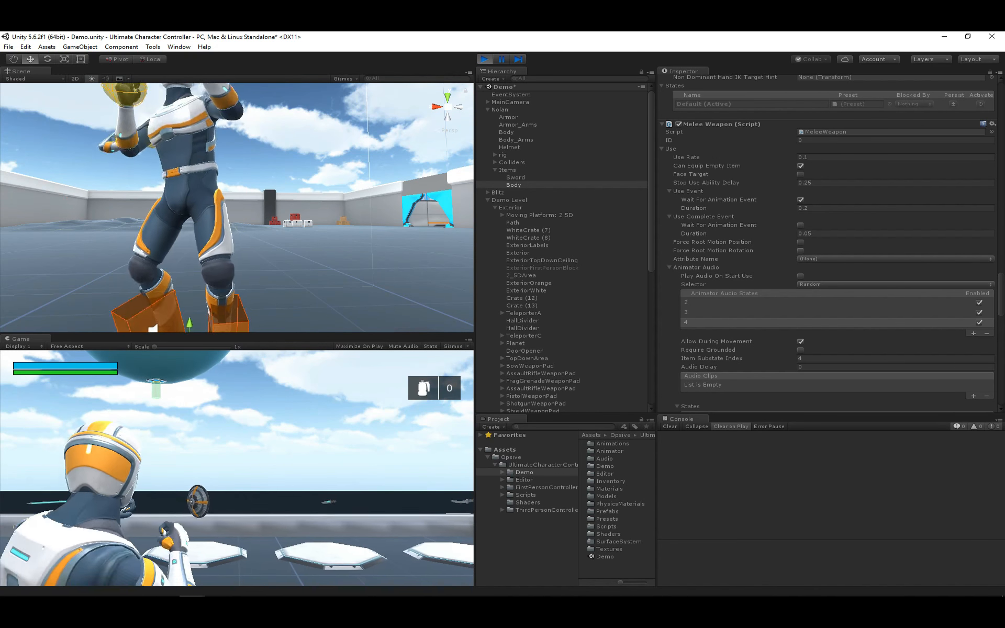
{"action": "left_click", "coordinate": [237, 469]}
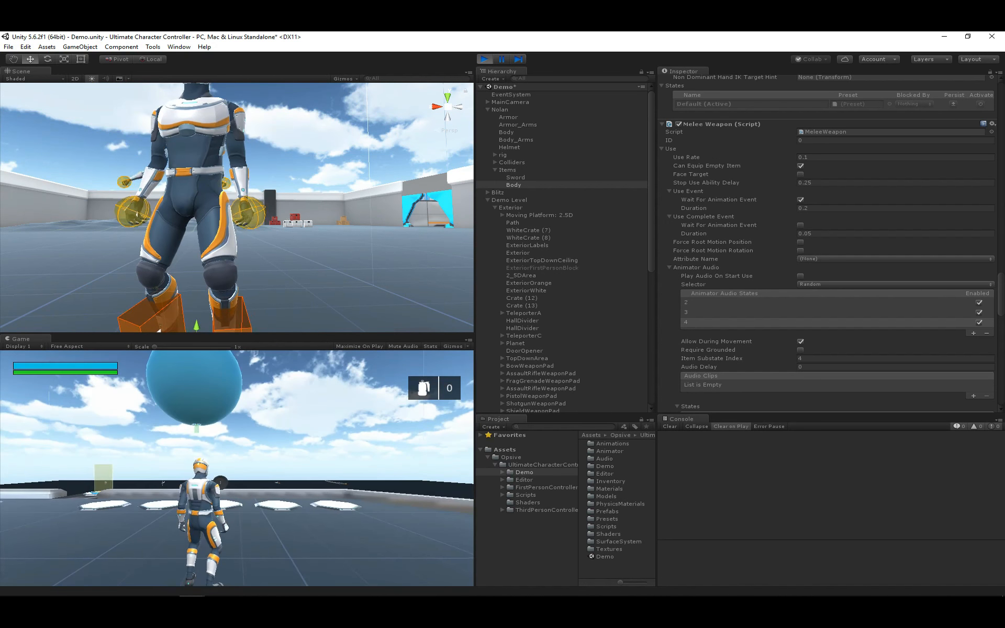
{"action": "key", "text": "Escape"}
{"action": "left_click", "coordinate": [485, 58]}
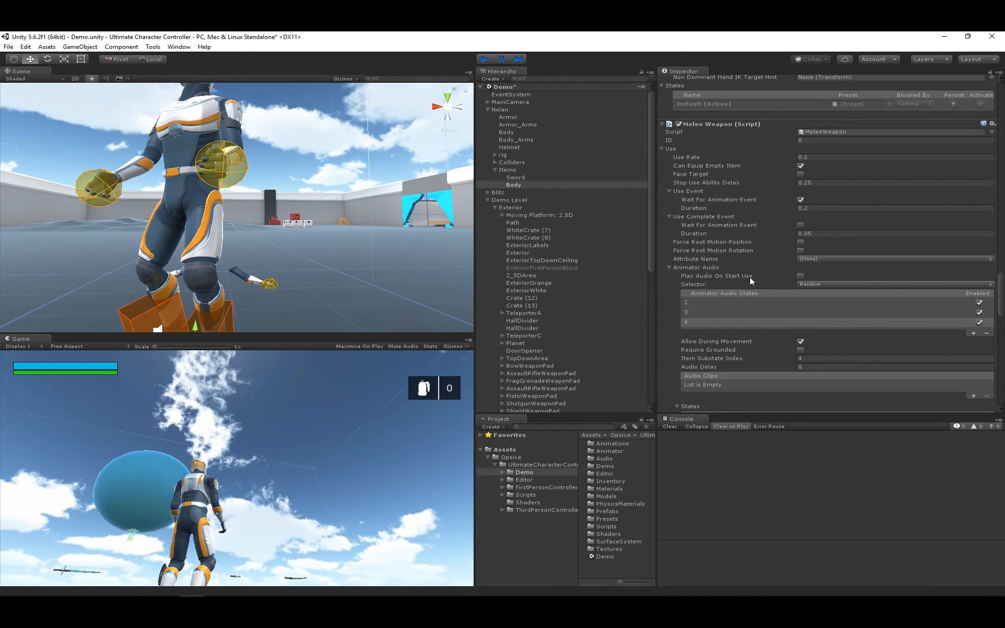
Step: Set the Body item's use Animator Audio selector to Sequence and playtest its attacks in both first and third person
{"action": "left_click", "coordinate": [818, 284]}
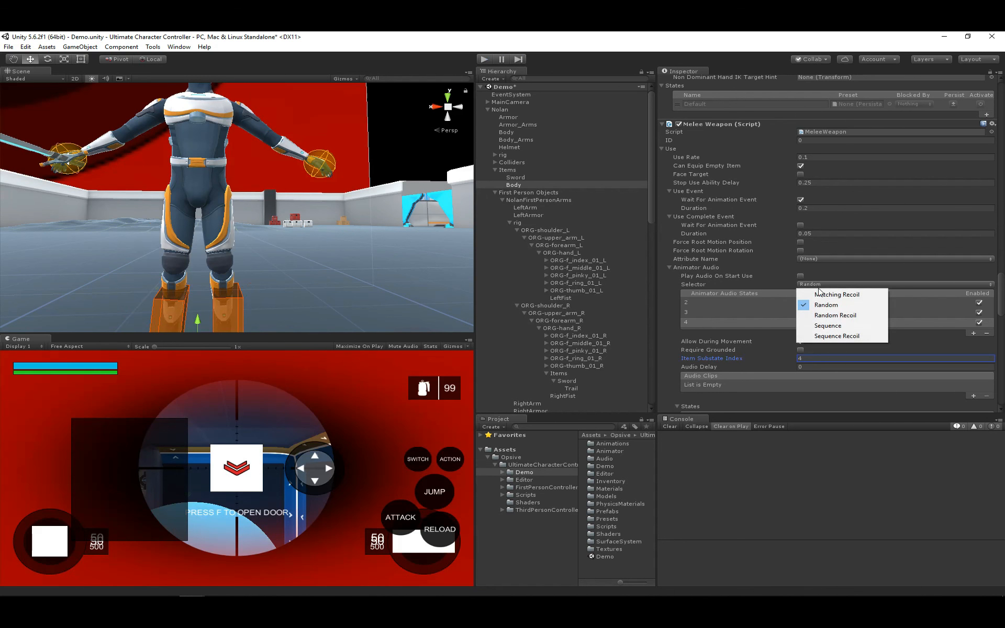
{"action": "left_click", "coordinate": [842, 325]}
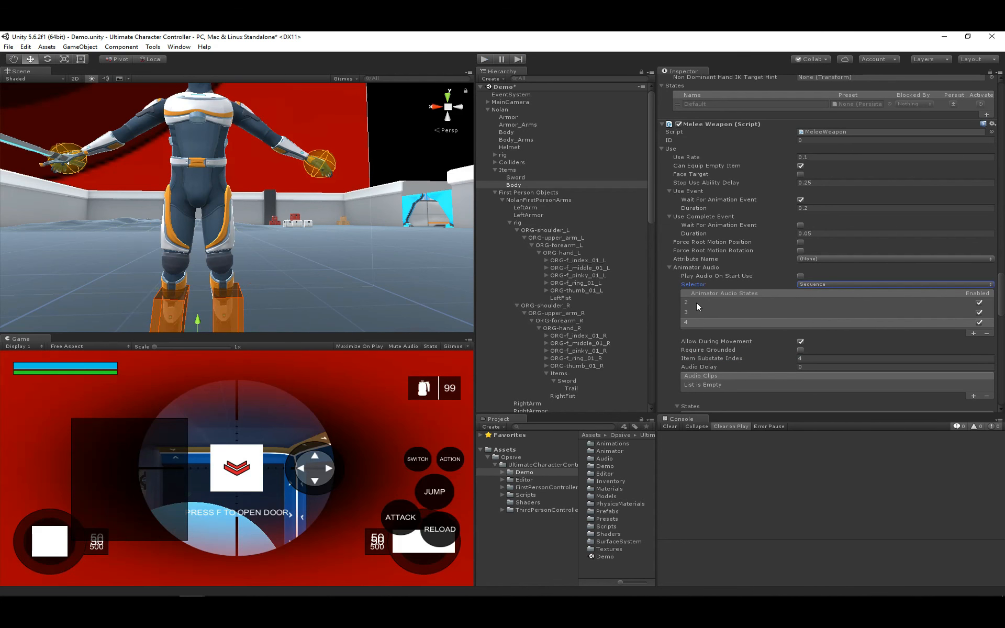
{"action": "left_click", "coordinate": [487, 61]}
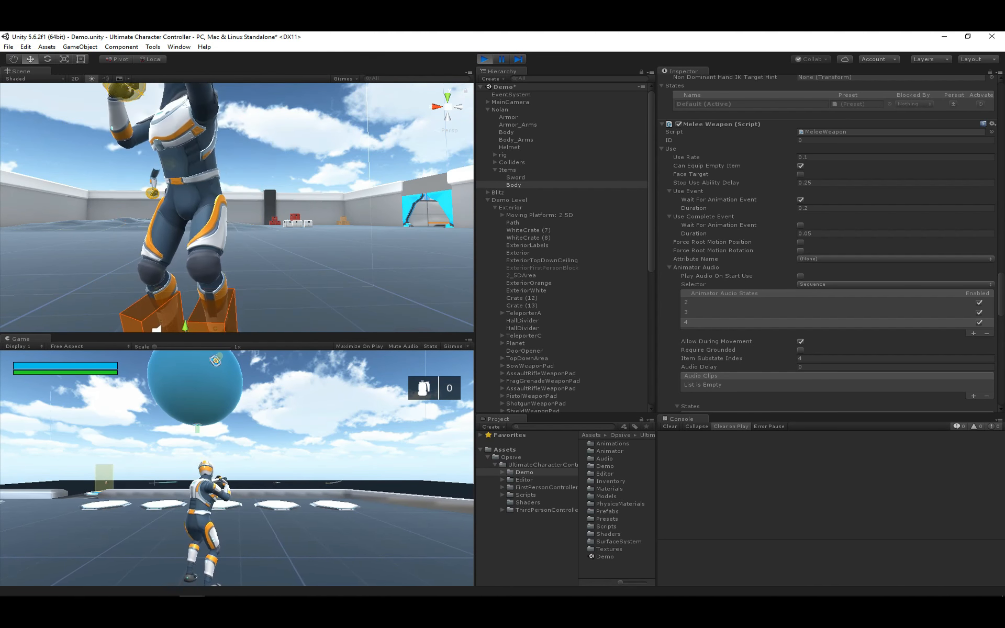
{"action": "key", "text": "v"}
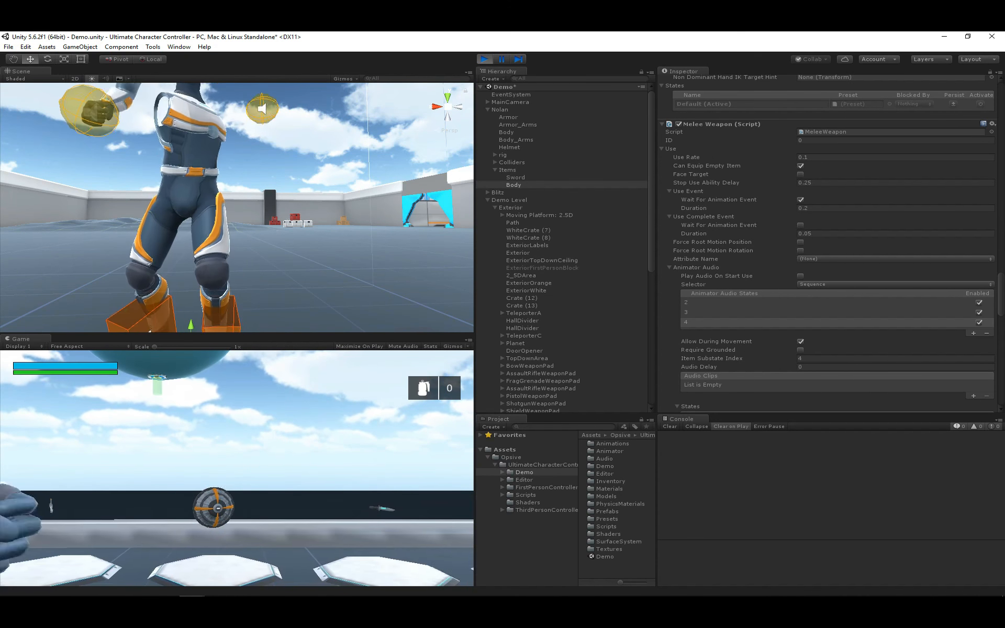
{"action": "key", "text": "v"}
{"action": "left_click", "coordinate": [237, 461]}
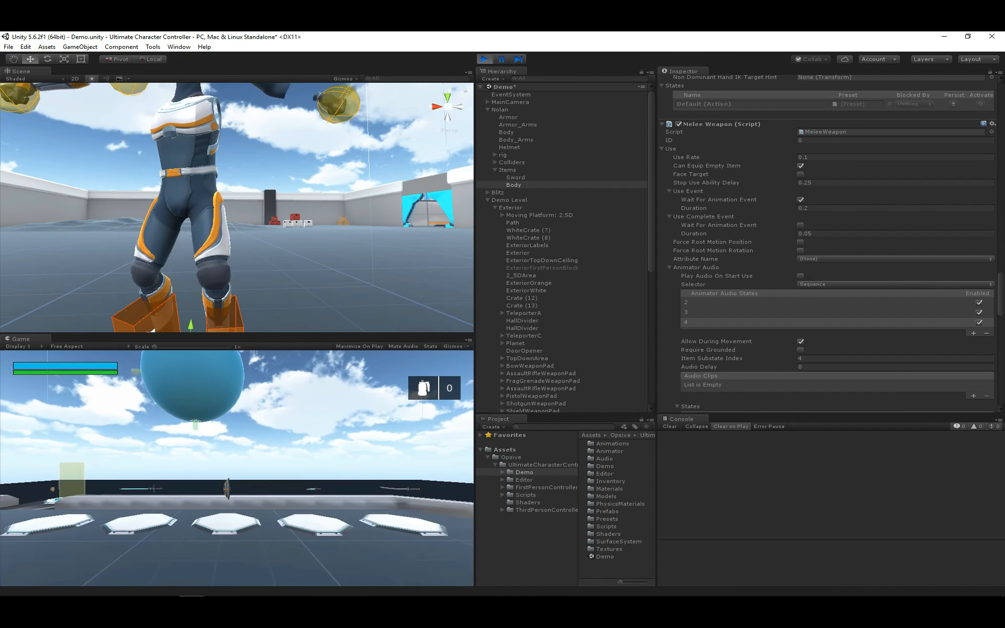